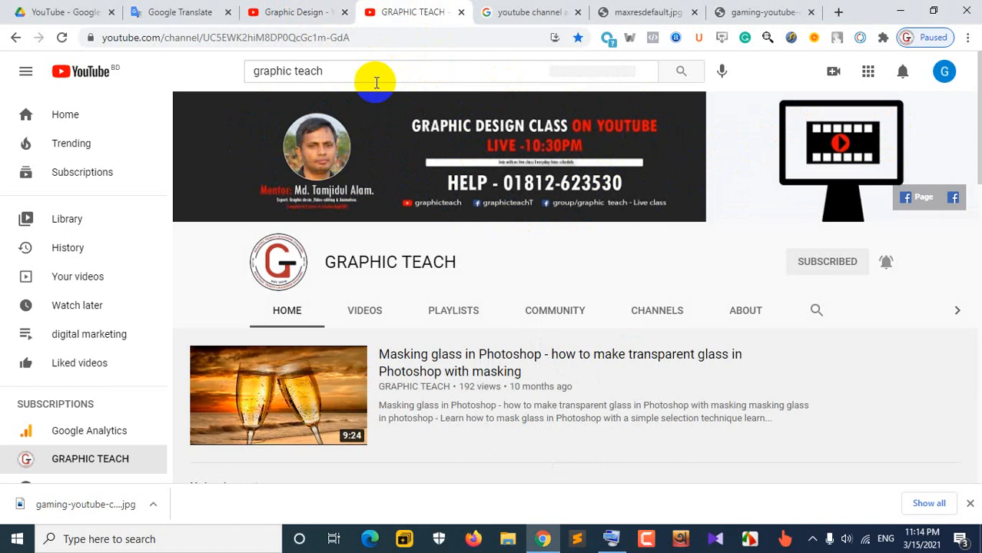
Compare the undecorated Graphic Design channel with the GRAPHIC TEACH channel banner and the sample channel art templates
left_click(322, 18)
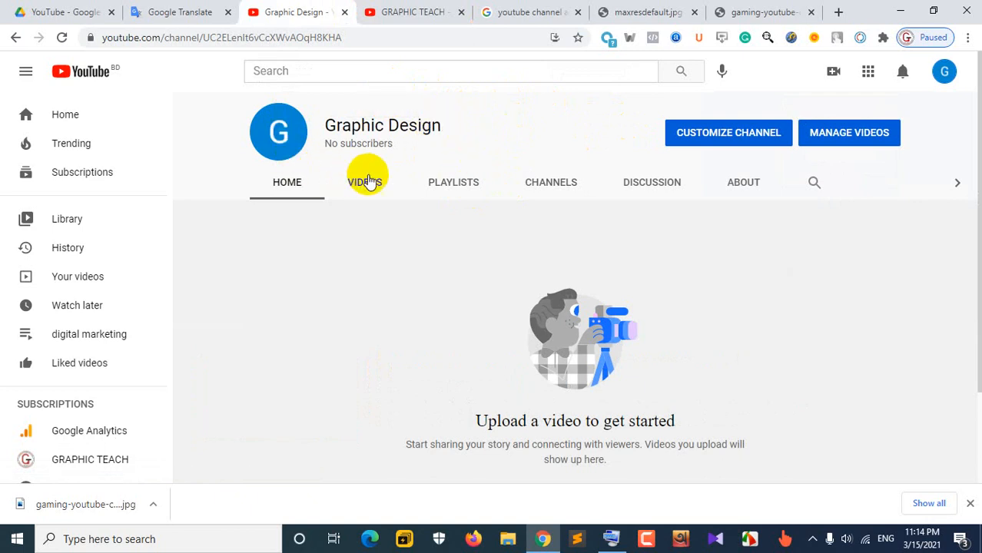
left_click(414, 11)
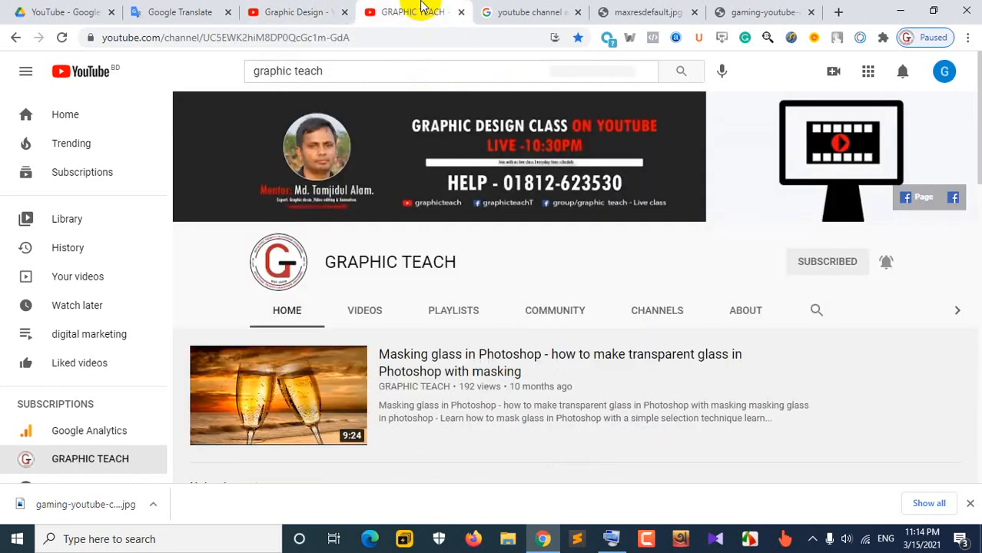
left_click(531, 14)
left_click(417, 7)
left_click(539, 10)
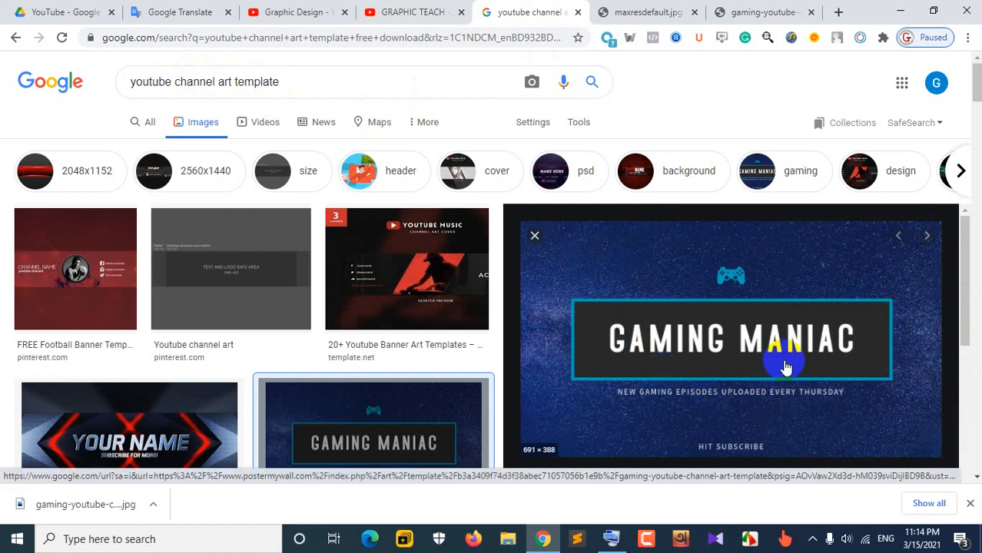
left_click(444, 12)
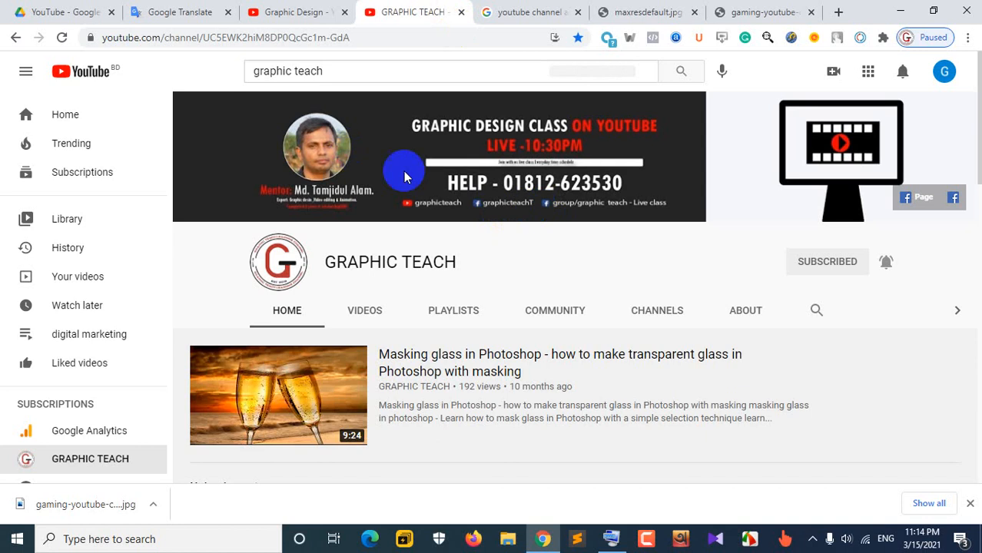
left_click(605, 9)
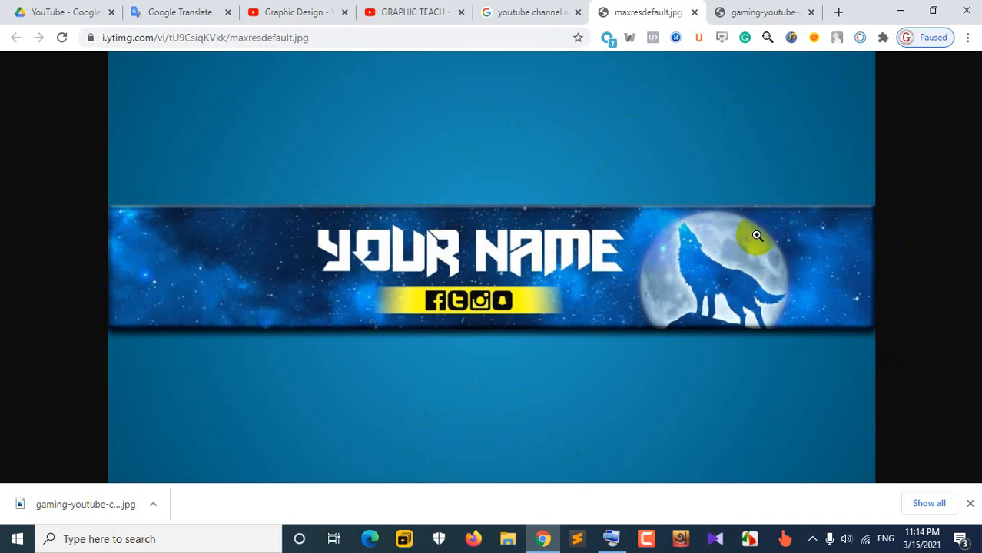
left_click(742, 13)
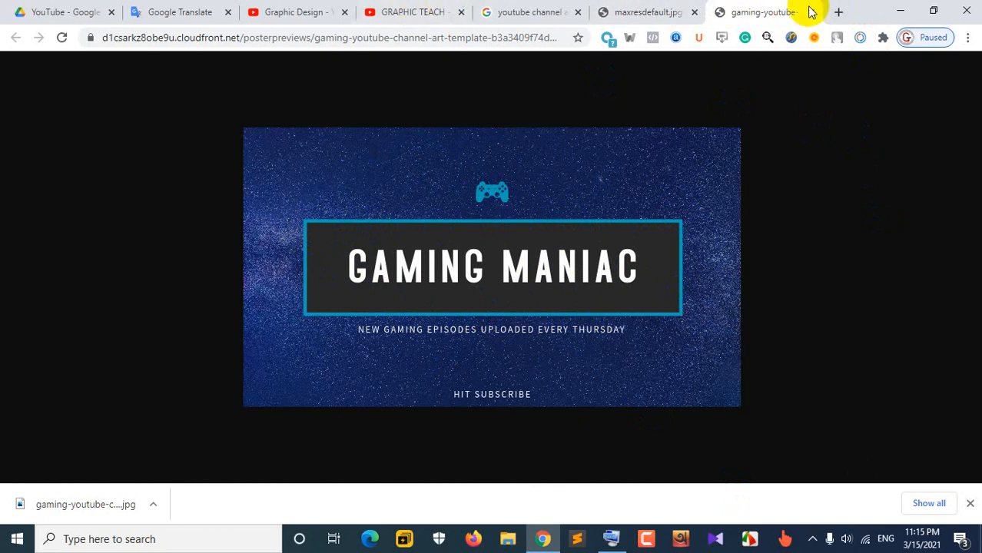
Open channel customization for the Graphic Design channel and look over its layout sections
left_click(287, 7)
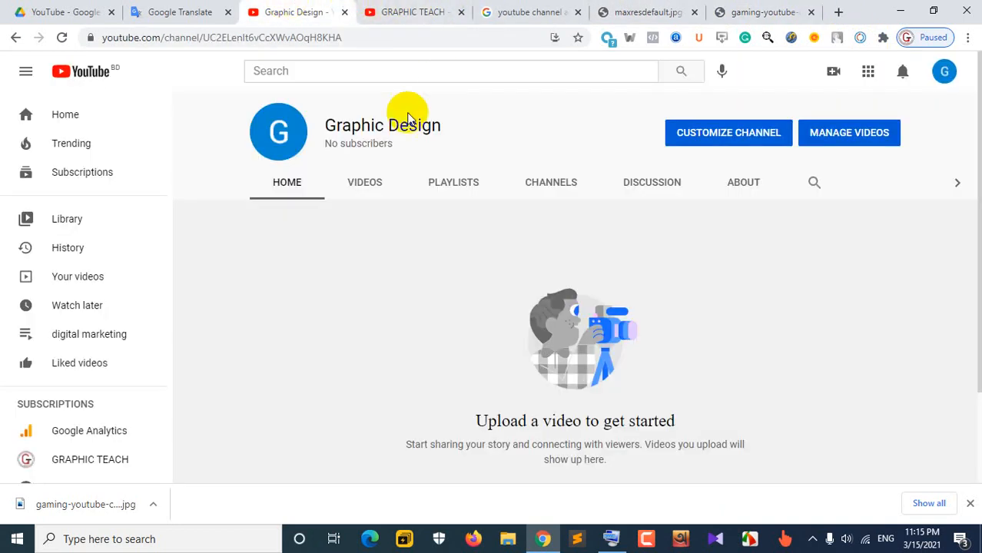
left_click(749, 130)
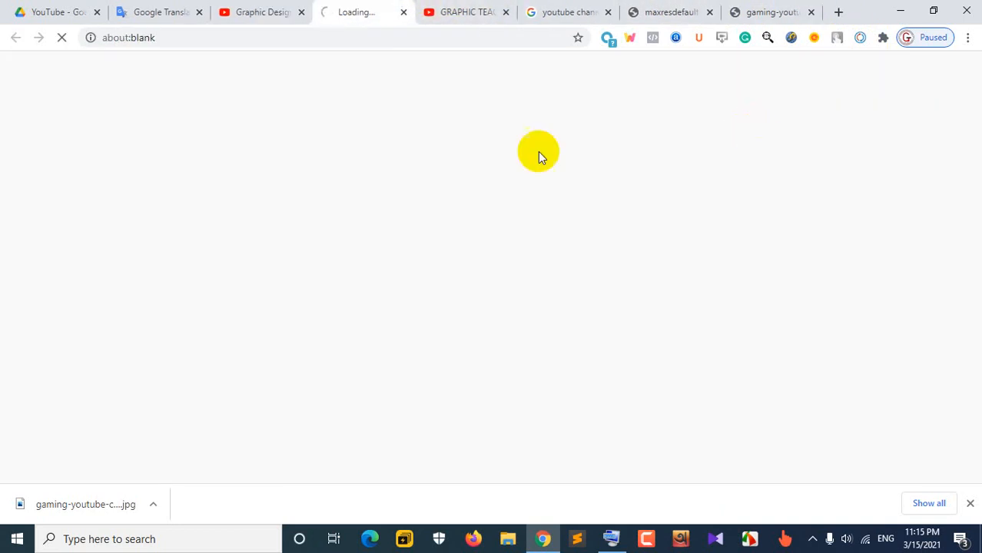
left_click(277, 10)
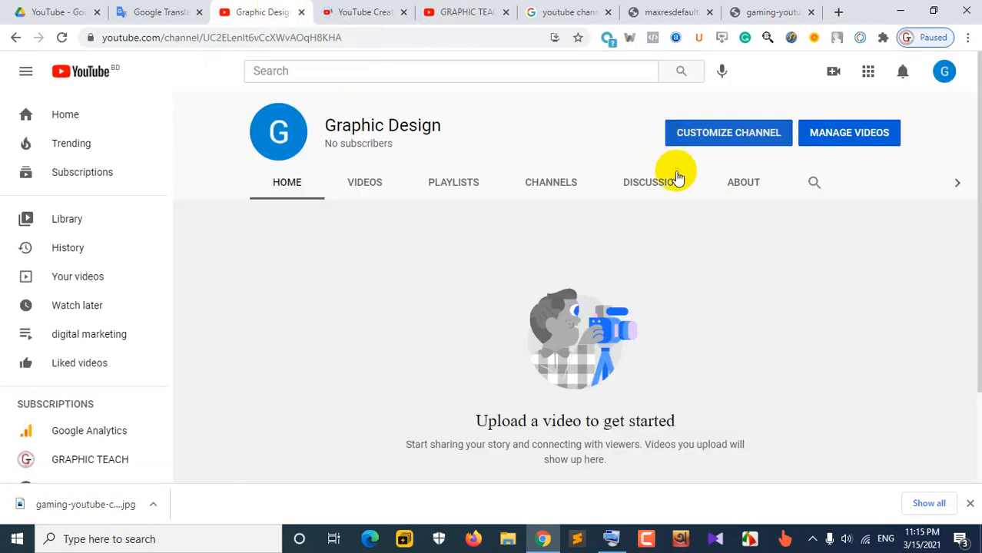
left_click(371, 16)
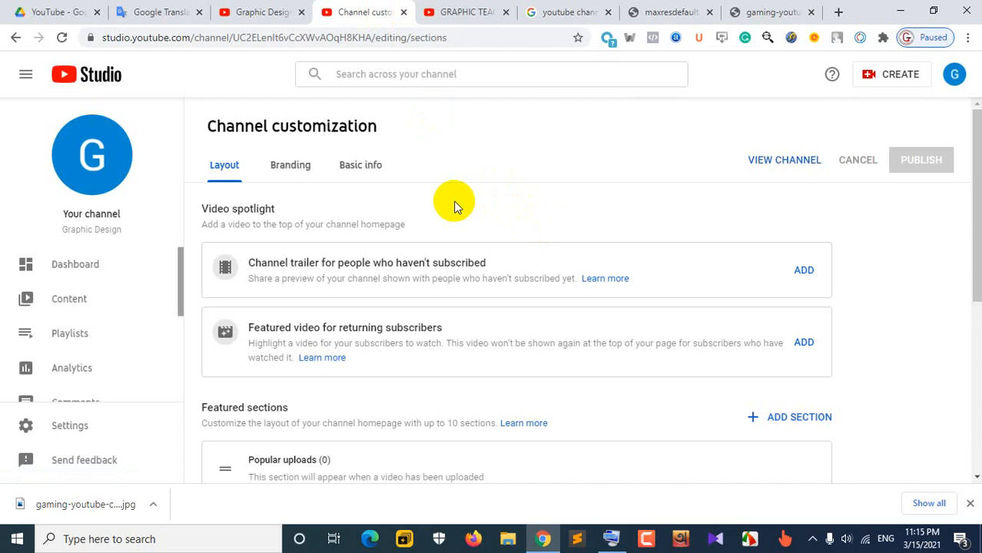
scroll(390, 268, "down", 3)
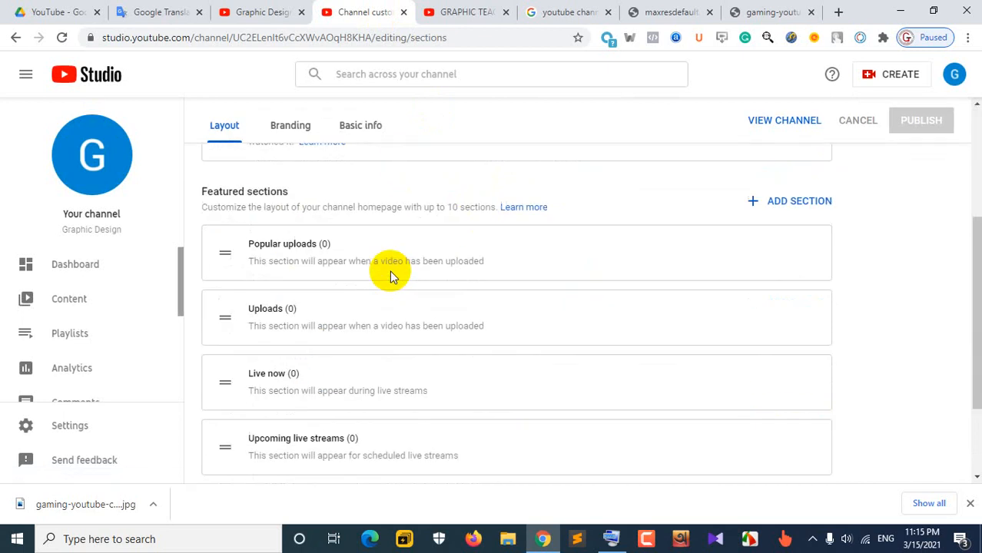
scroll(389, 270, "up", 3)
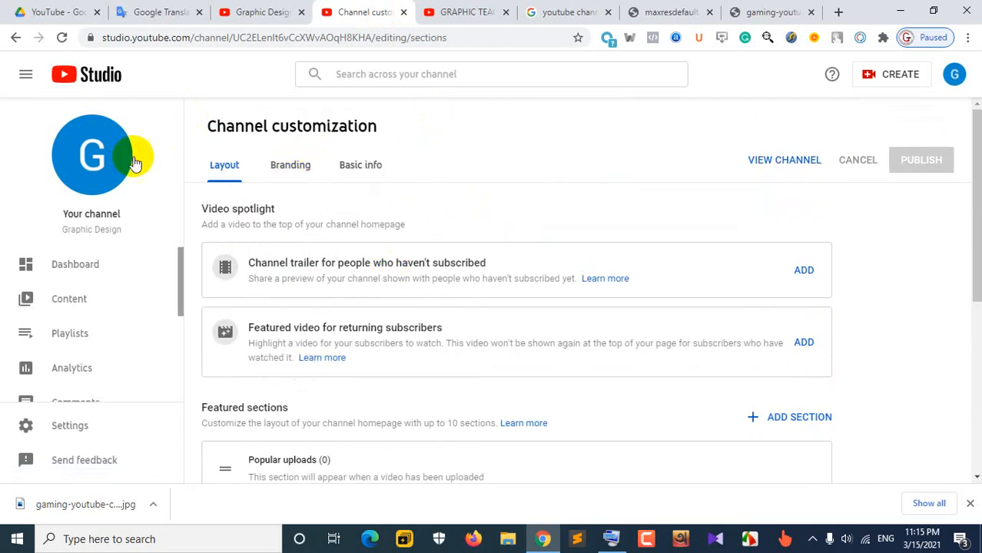
Try to reach the branding settings through the profile icon on the channel page
left_click(92, 156)
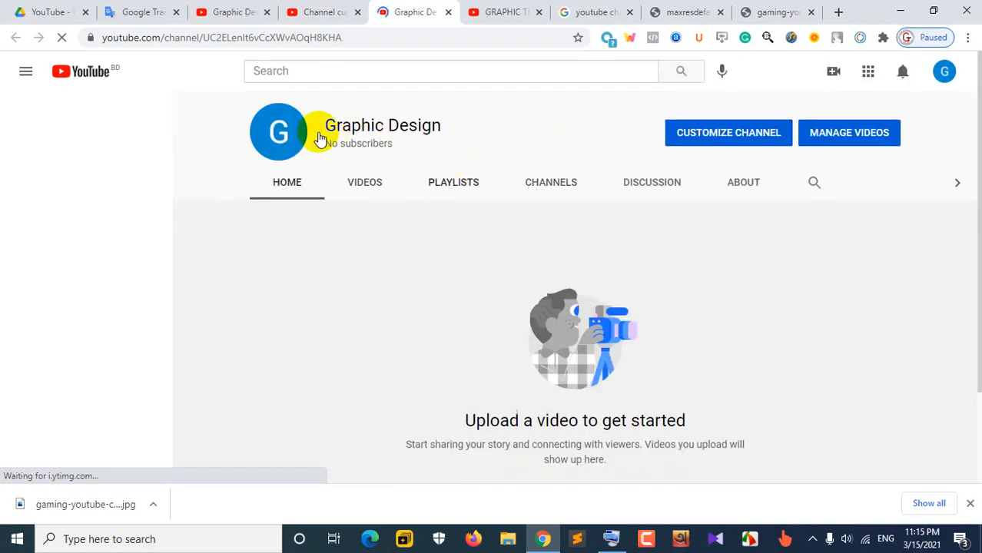
left_click(278, 129)
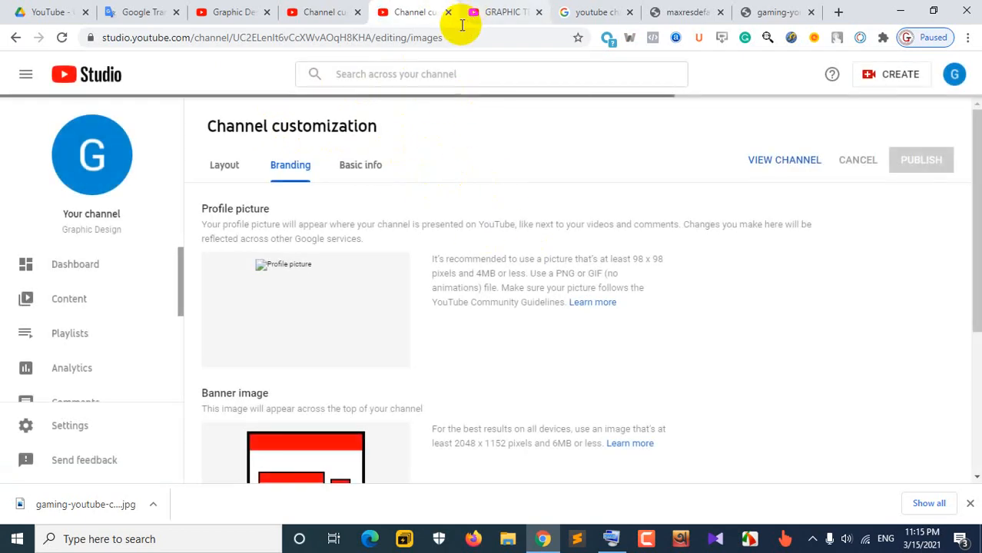
scroll(408, 209, "down", 3)
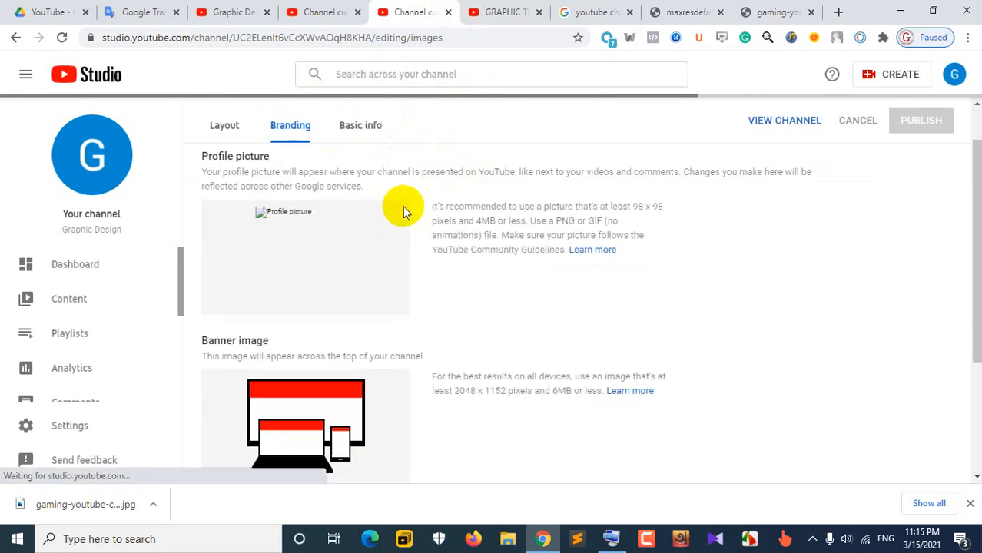
scroll(404, 206, "up", 3)
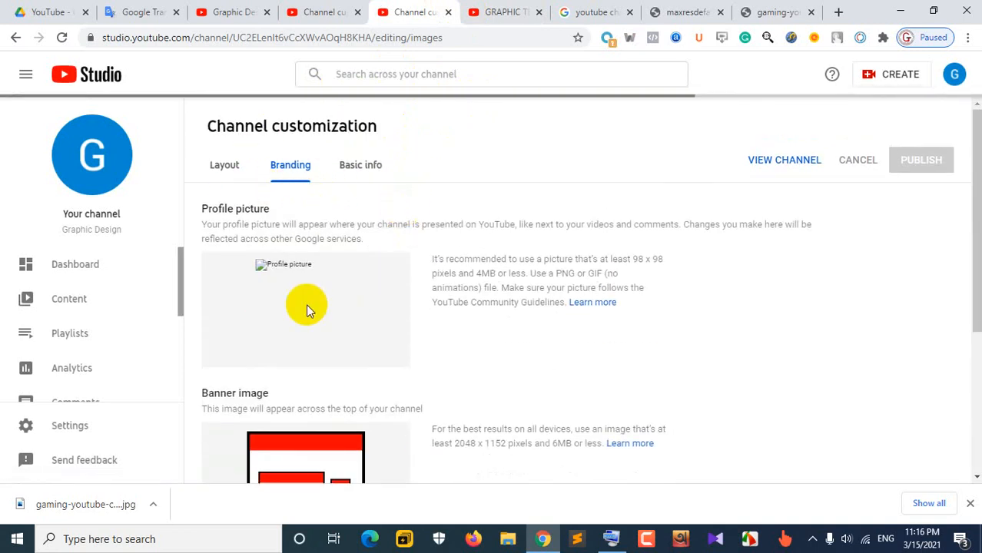
scroll(486, 204, "down", 2)
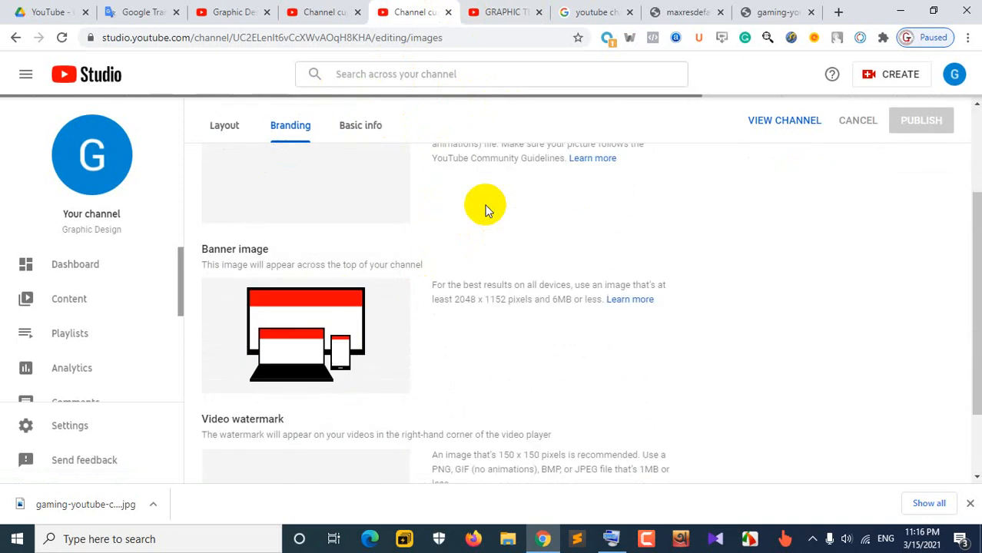
scroll(486, 205, "up", 2)
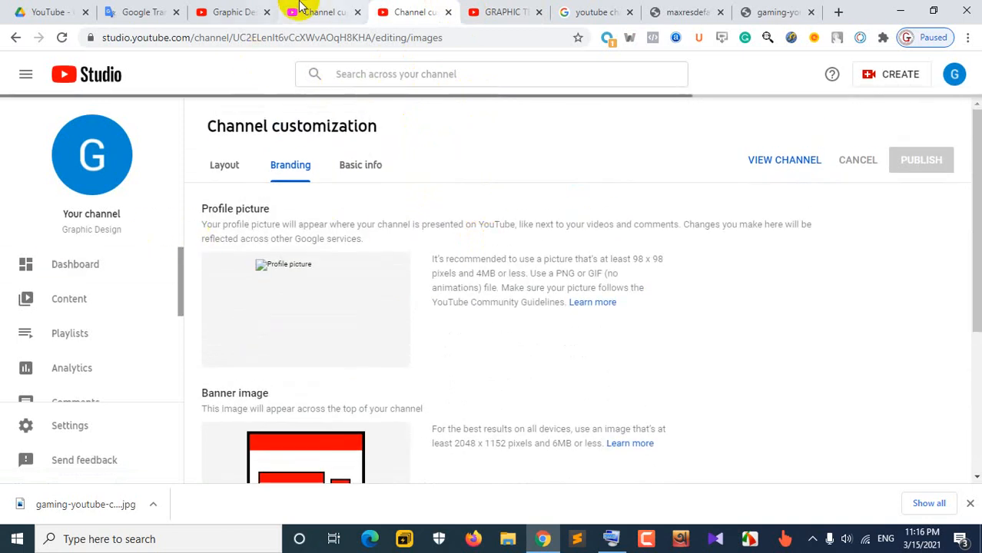
Reopen channel customization from the Graphic Design channel page and close the two older customization pages
left_click(307, 12)
left_click(223, 12)
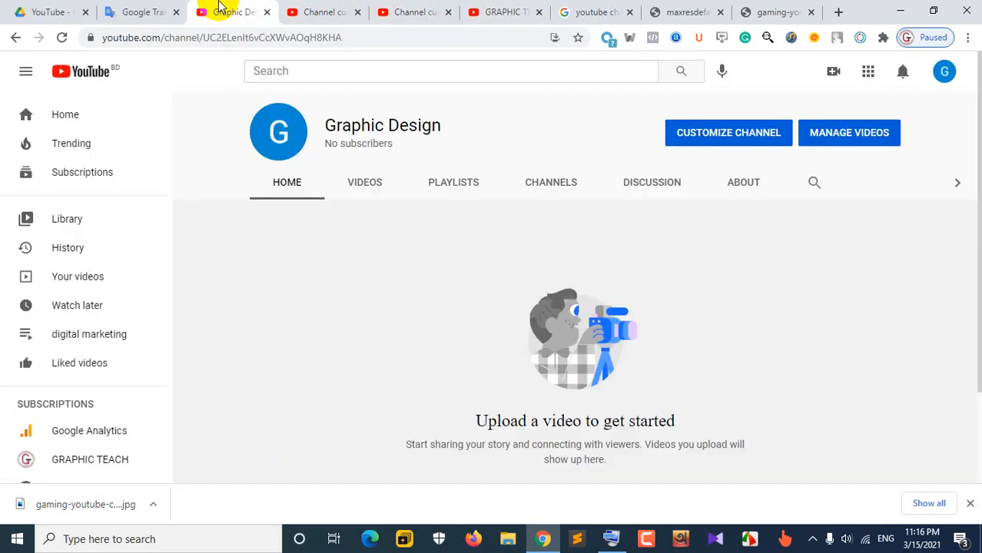
left_click(693, 133)
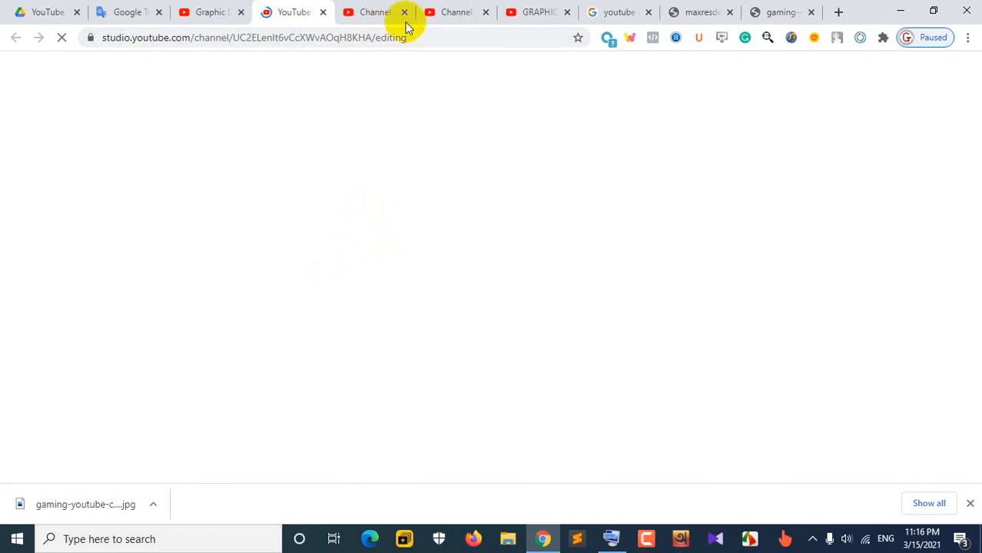
left_click(404, 12)
left_click(405, 12)
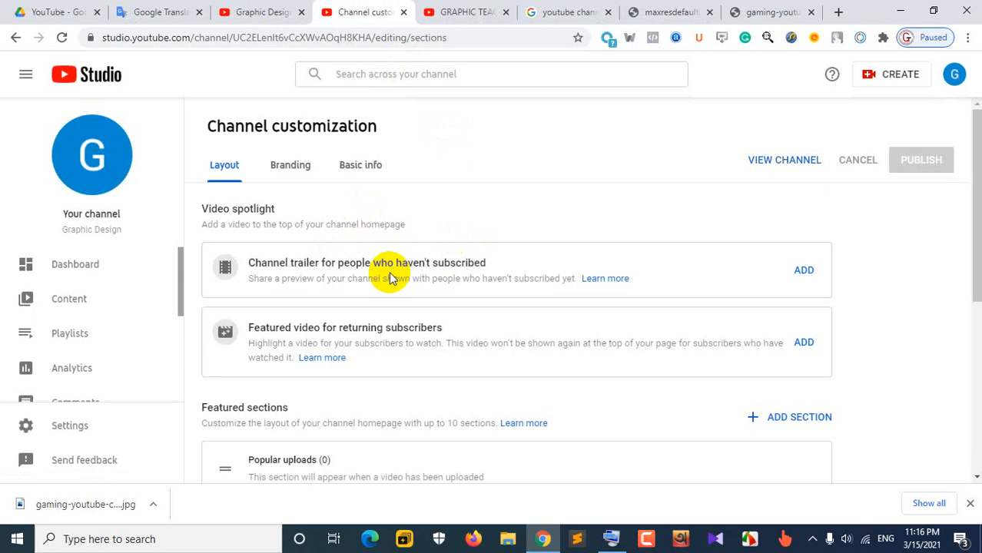
Open the channel's Branding settings and look over the profile picture, banner image and video watermark sections
left_click(287, 169)
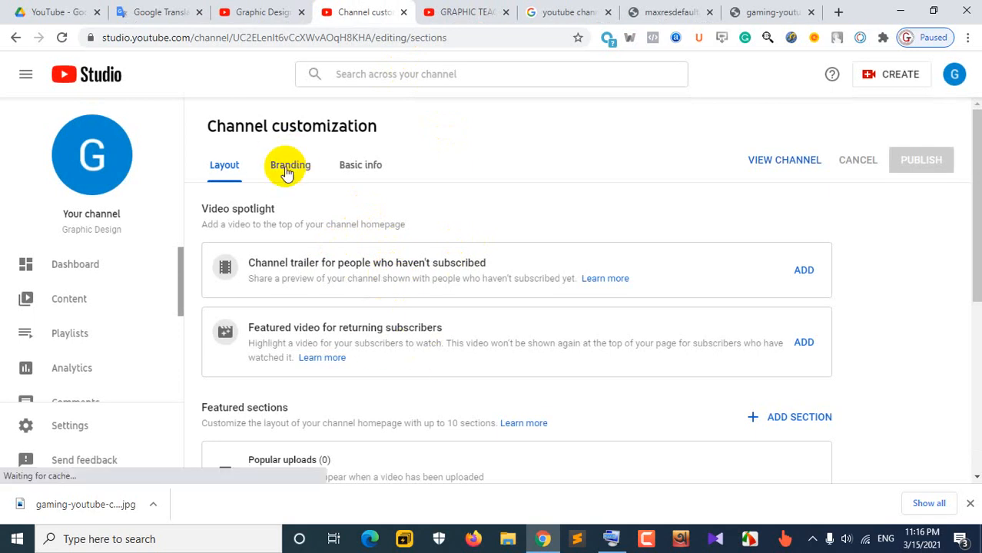
scroll(521, 183, "down", 2)
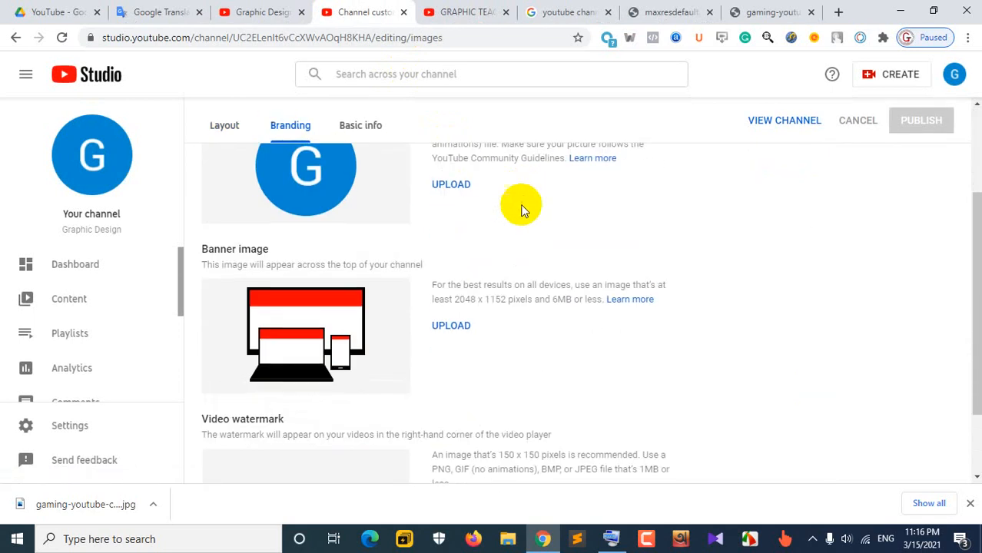
scroll(517, 205, "up", 2)
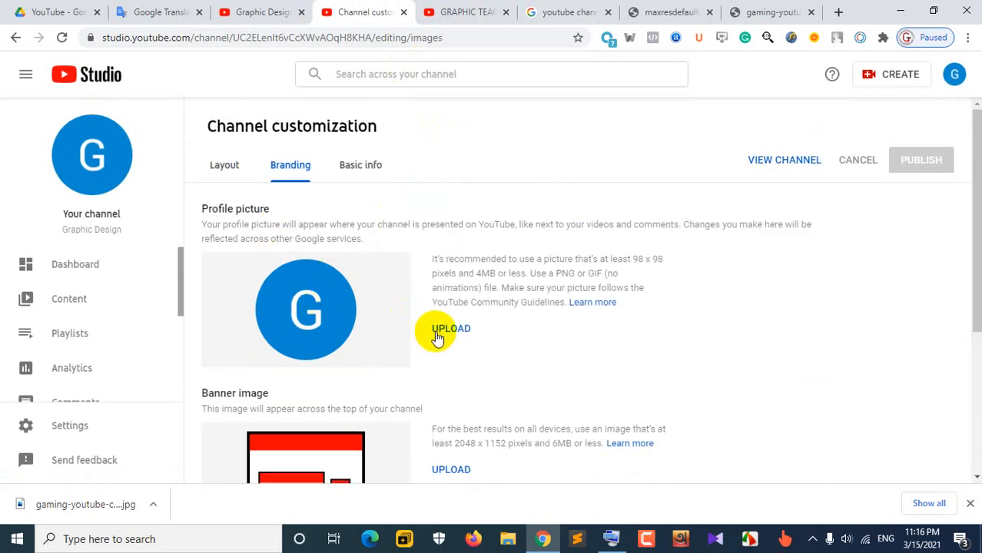
Upload the shopping cart image 5745710.png from the Desktop as the channel's profile picture and accept the default crop
left_click(438, 338)
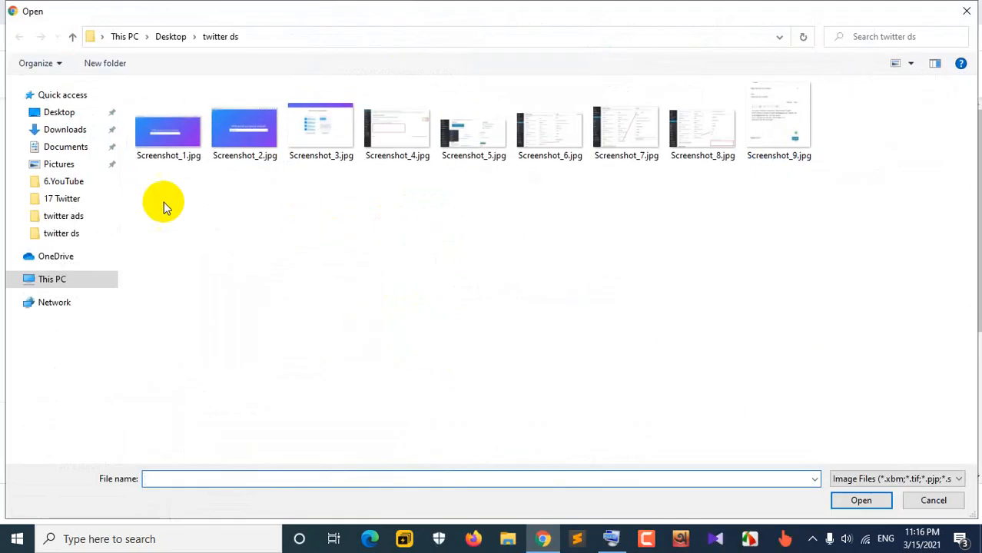
left_click(54, 281)
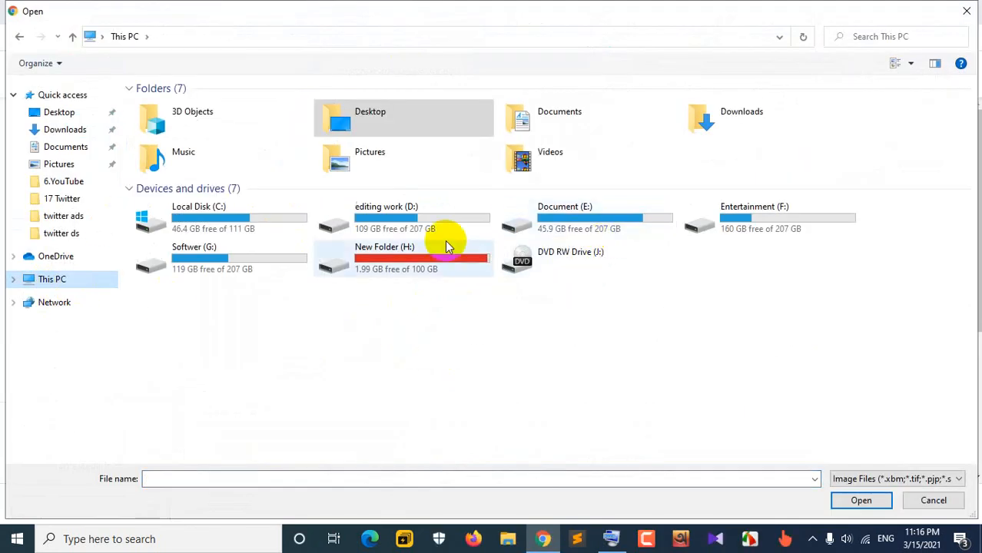
double_click(255, 261)
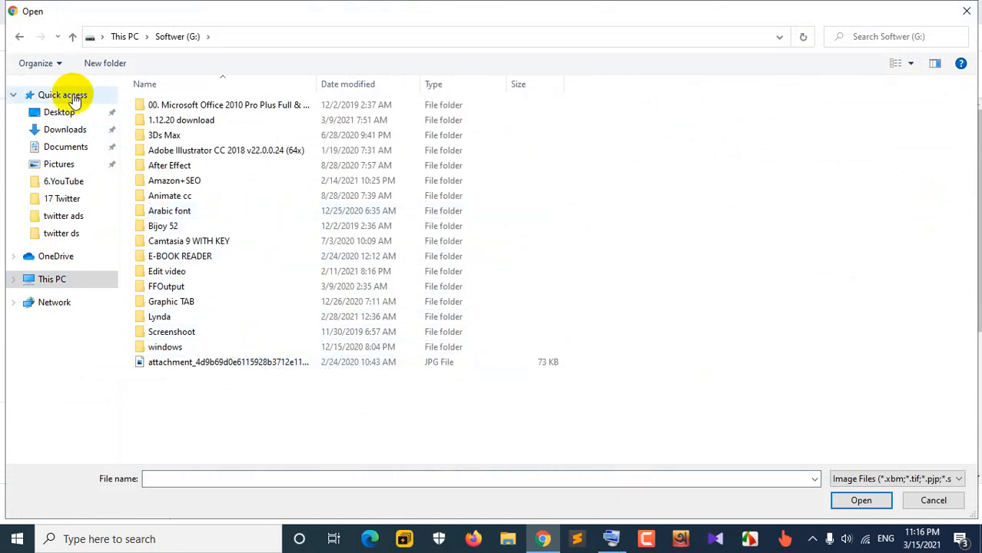
left_click(73, 37)
double_click(539, 230)
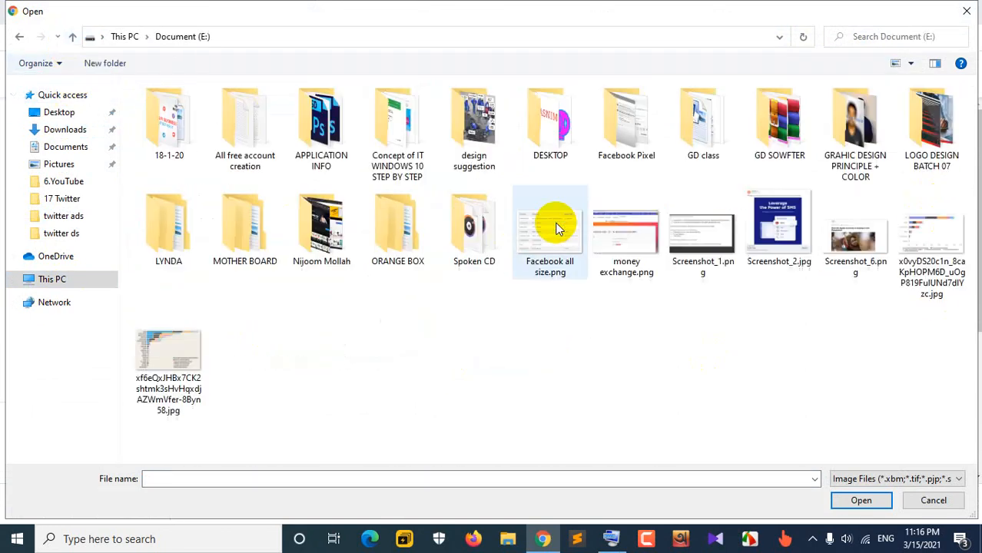
left_click(74, 38)
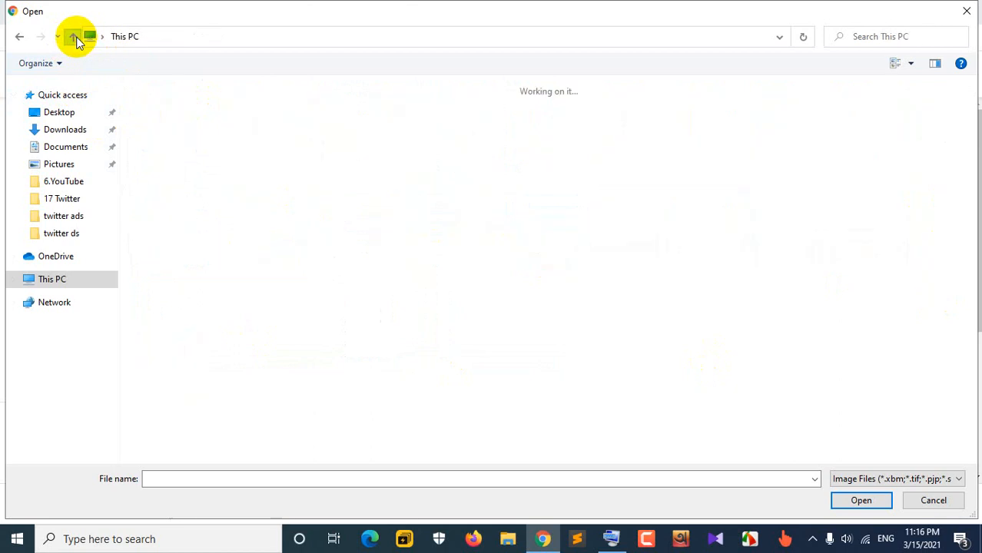
left_click(53, 113)
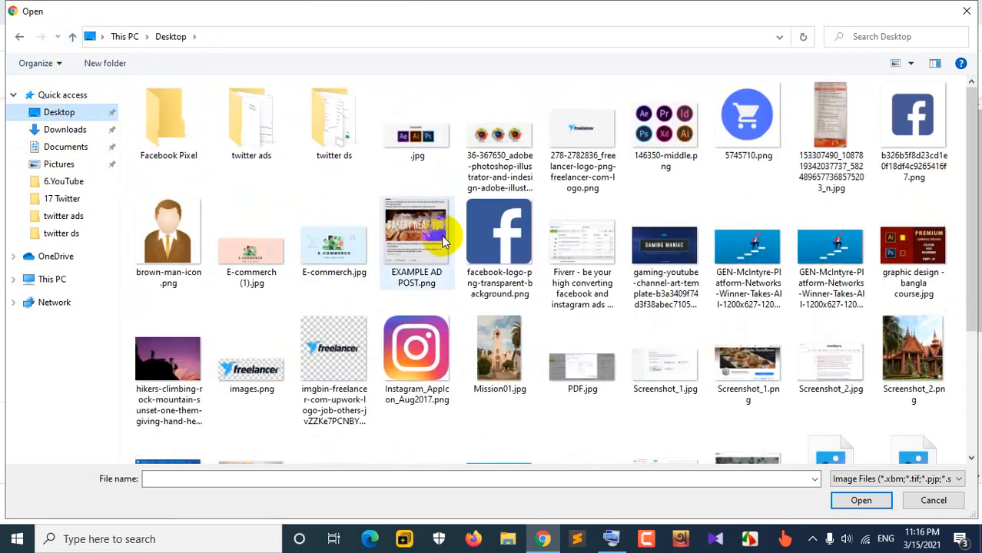
double_click(759, 122)
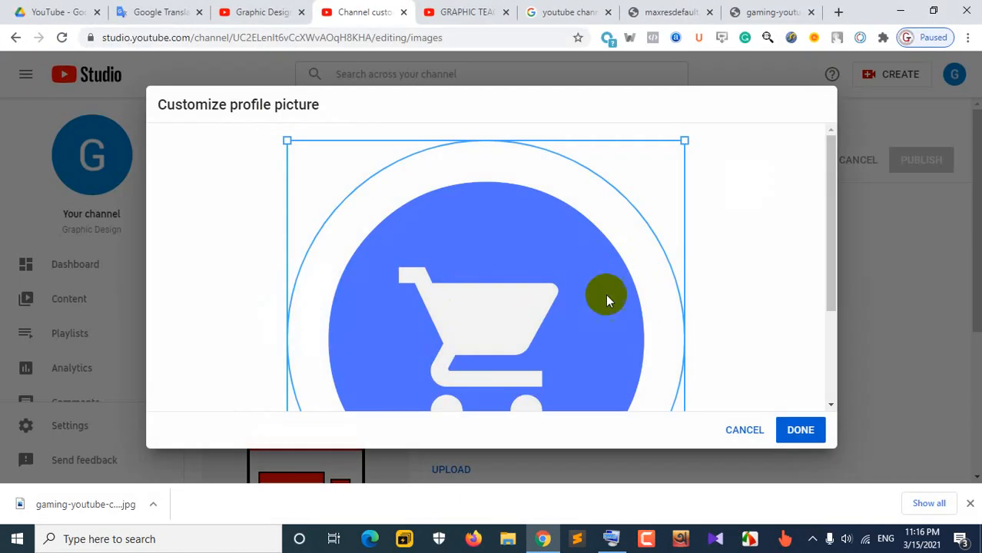
scroll(717, 264, "down", 3)
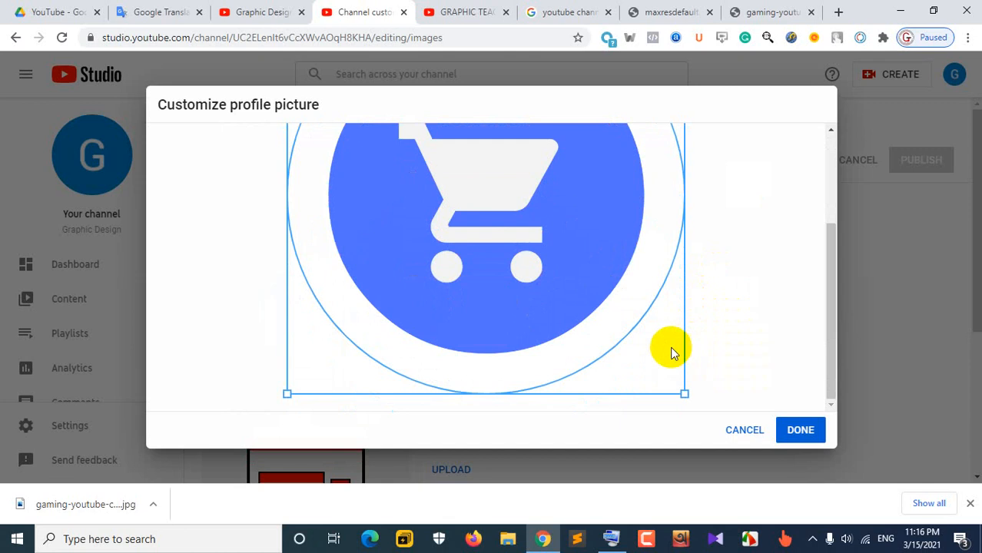
left_click(810, 430)
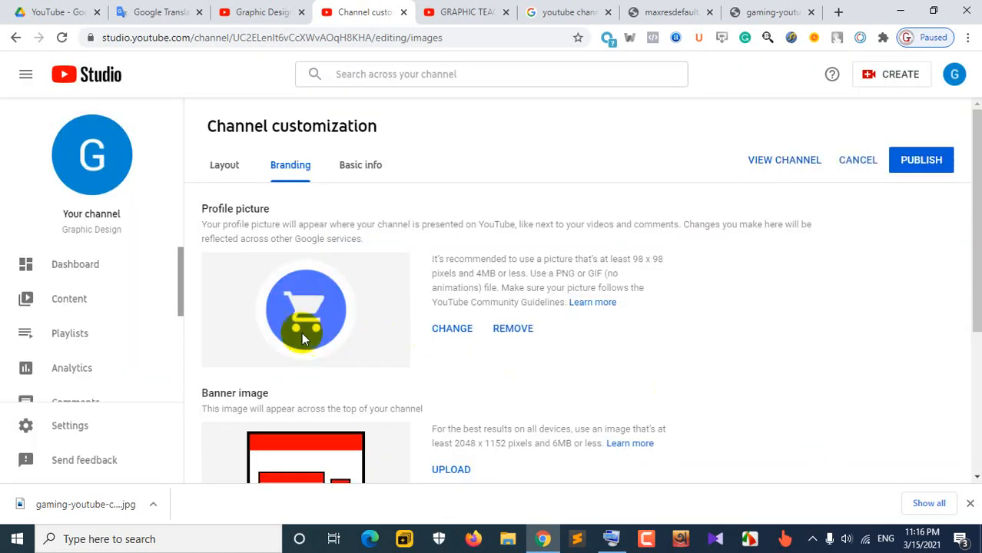
Check the recommended banner image size and open the help article on channel branding
scroll(538, 392, "down", 2)
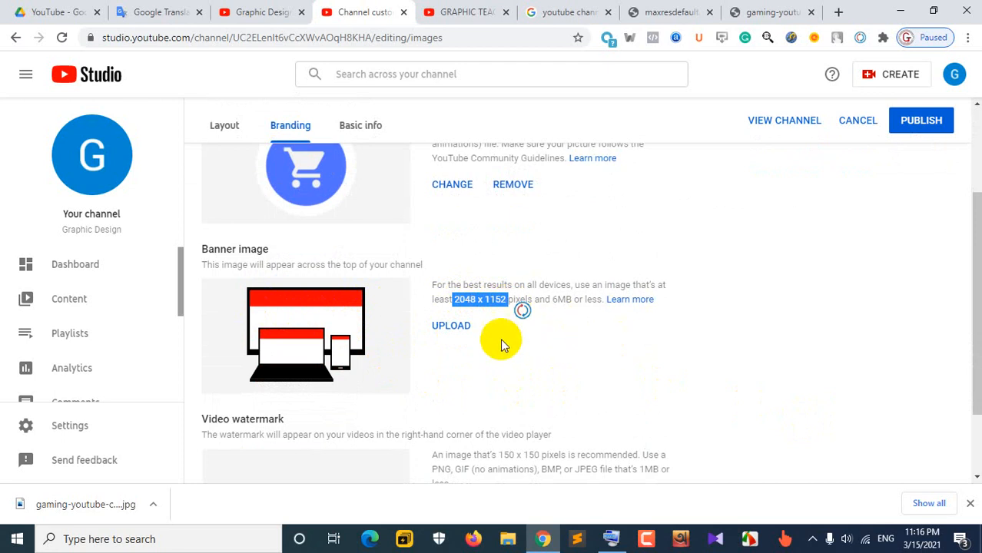
left_click(624, 299)
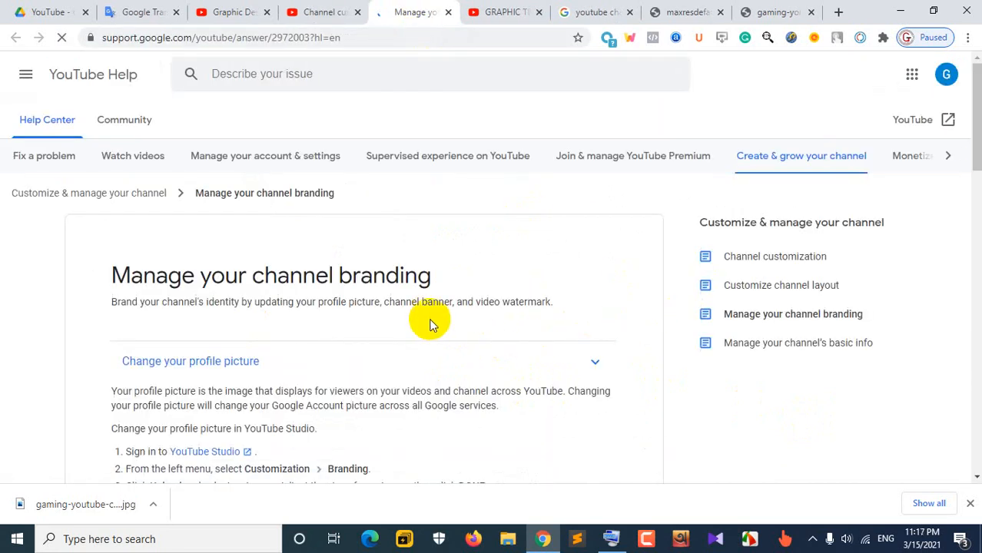
Read the video watermark section of the channel branding help, open the channel layout article, and return to the channel's Branding settings
scroll(430, 321, "down", 2)
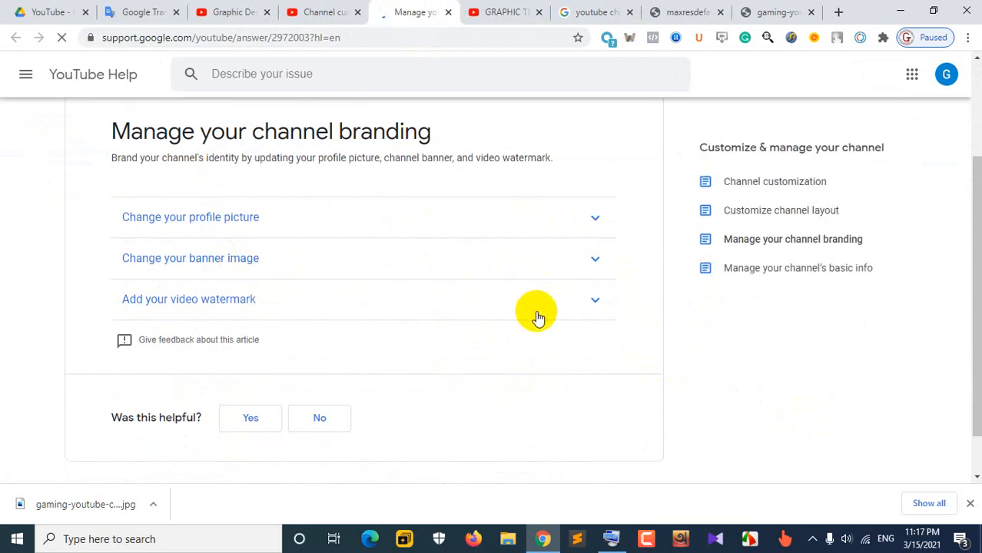
scroll(583, 301, "down", 1)
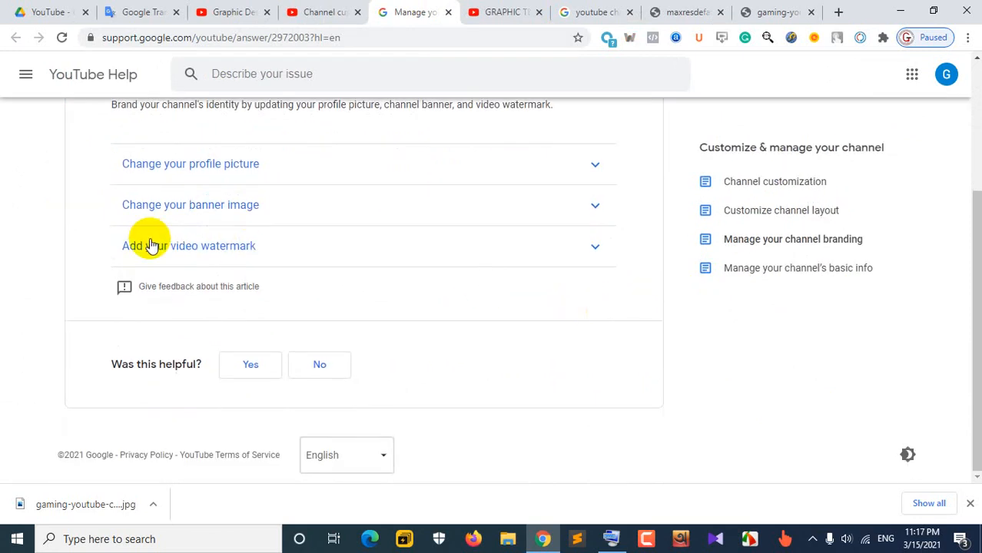
left_click(588, 249)
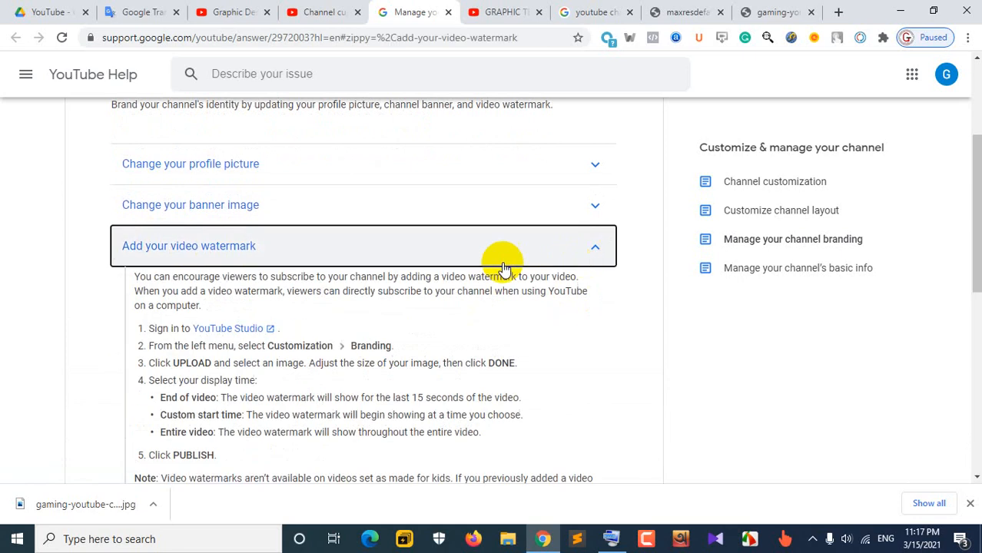
scroll(392, 287, "up", 3)
scroll(394, 285, "down", 9)
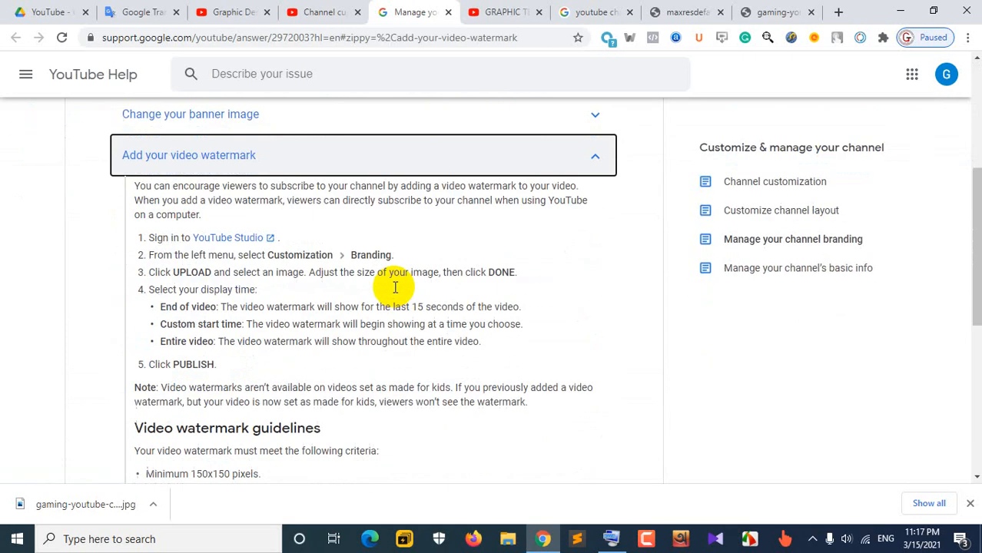
scroll(394, 291, "up", 10)
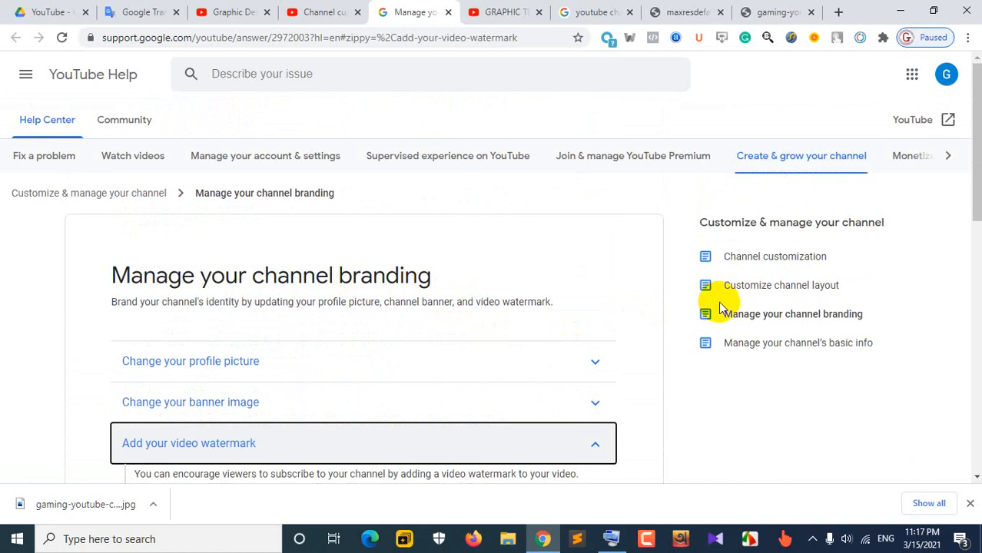
left_click(755, 294)
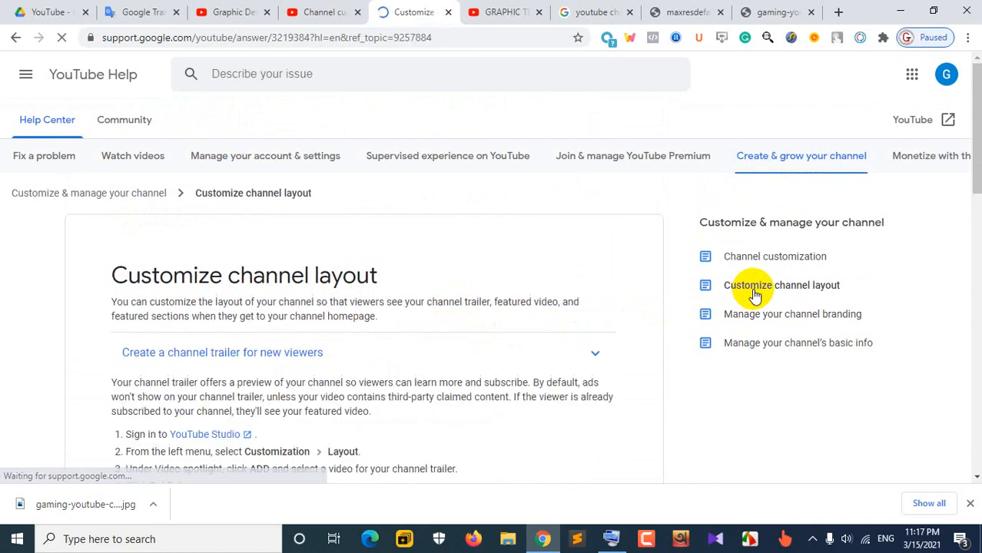
left_click(333, 6)
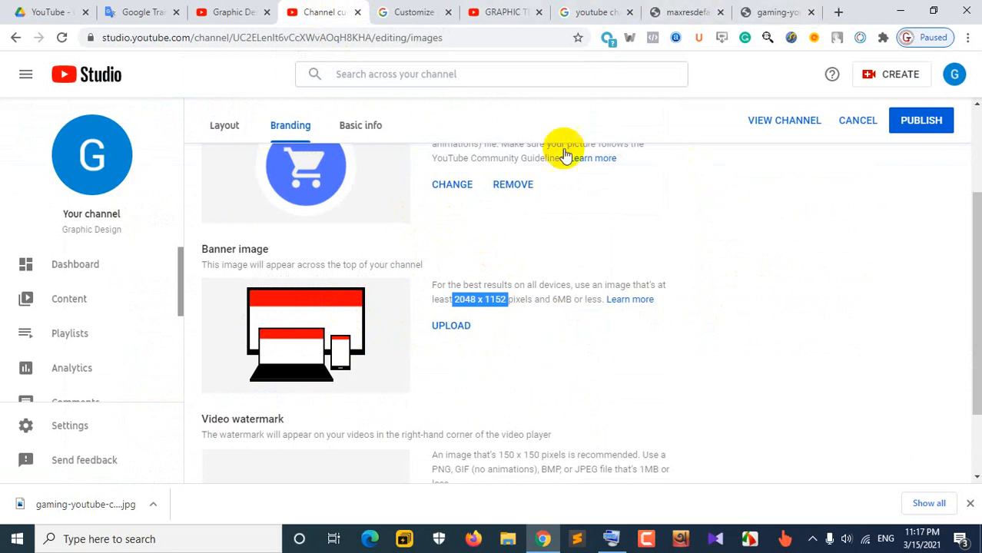
Search Google for "canva" in a new browser tab and open the Canva website
left_click(838, 14)
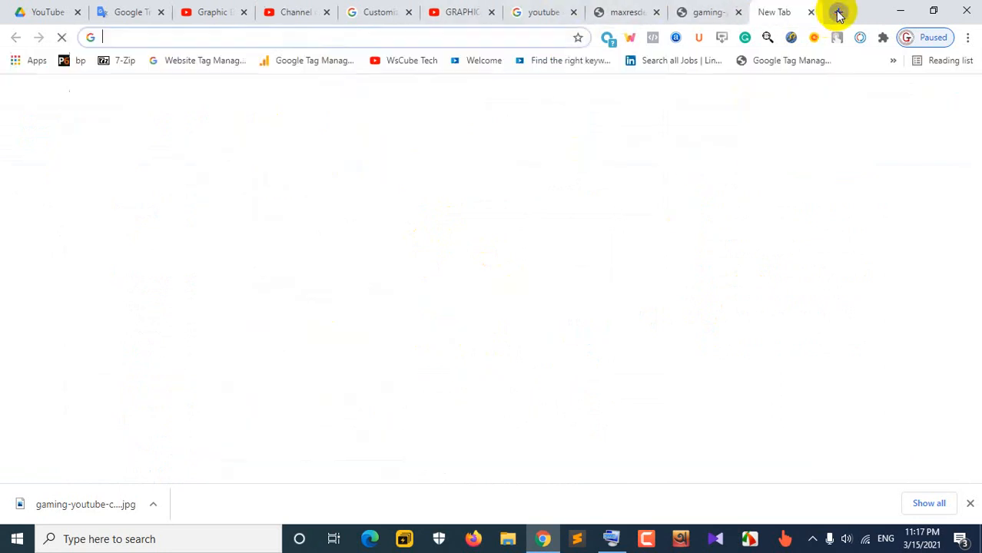
left_click(456, 301)
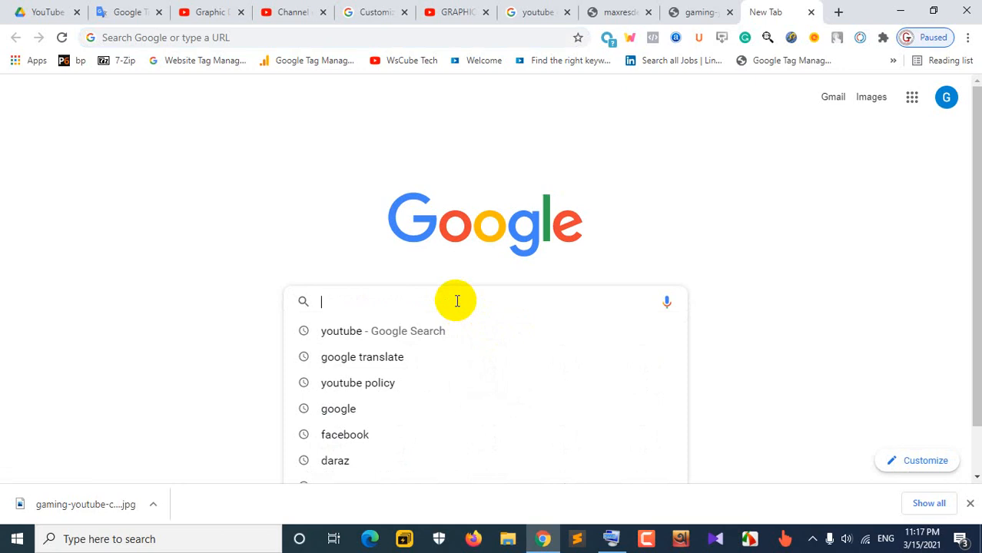
type("c")
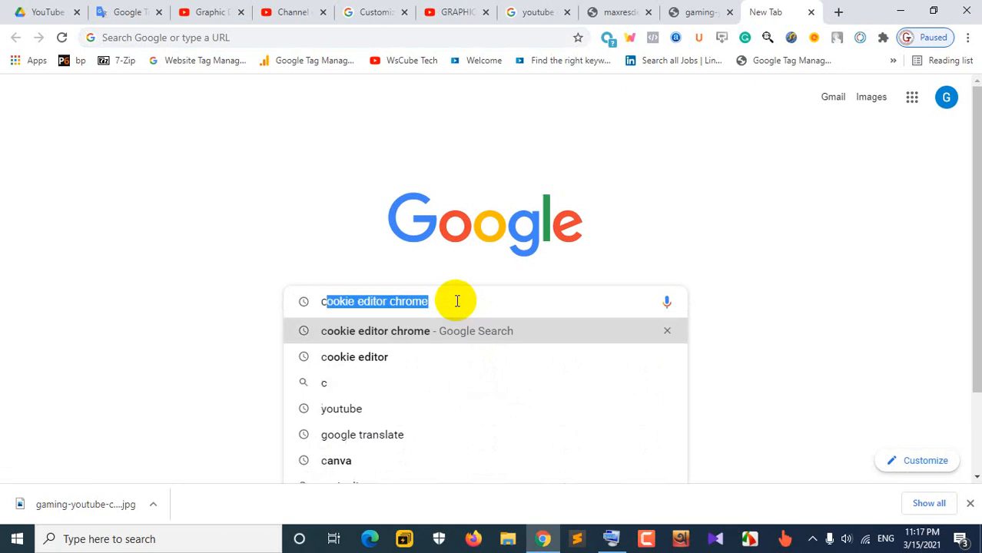
type("anva")
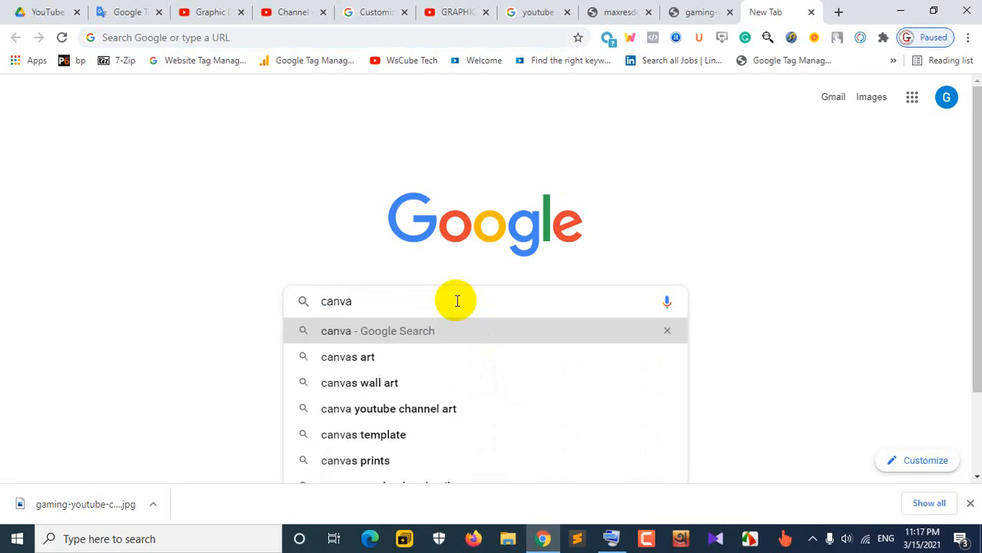
key("Return")
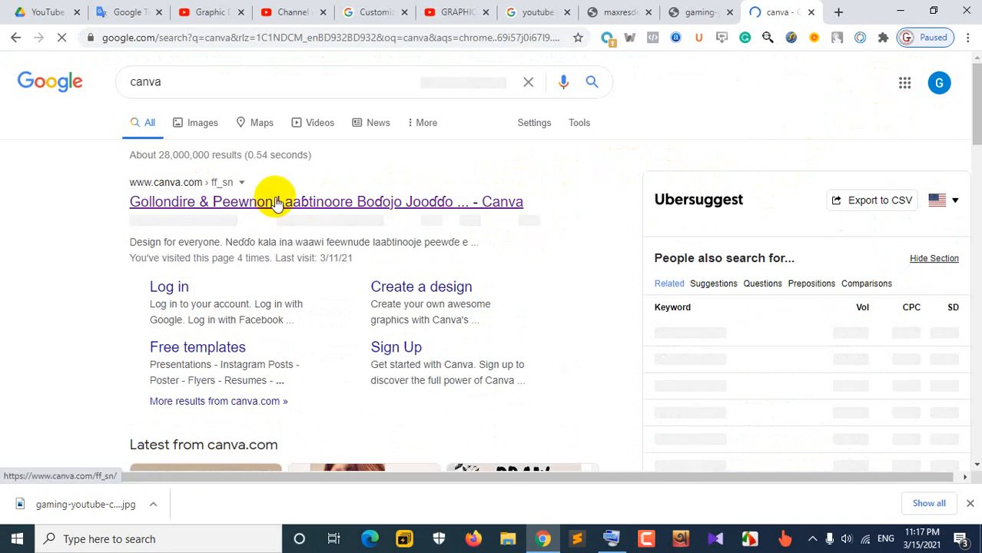
scroll(300, 191, "down", 2)
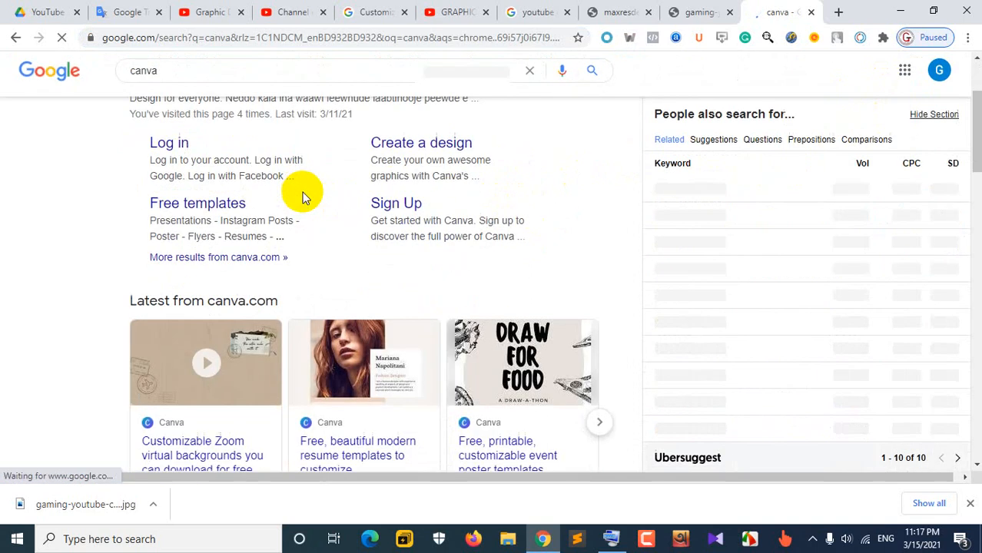
scroll(305, 198, "up", 2)
scroll(305, 198, "down", 1)
scroll(296, 186, "up", 1)
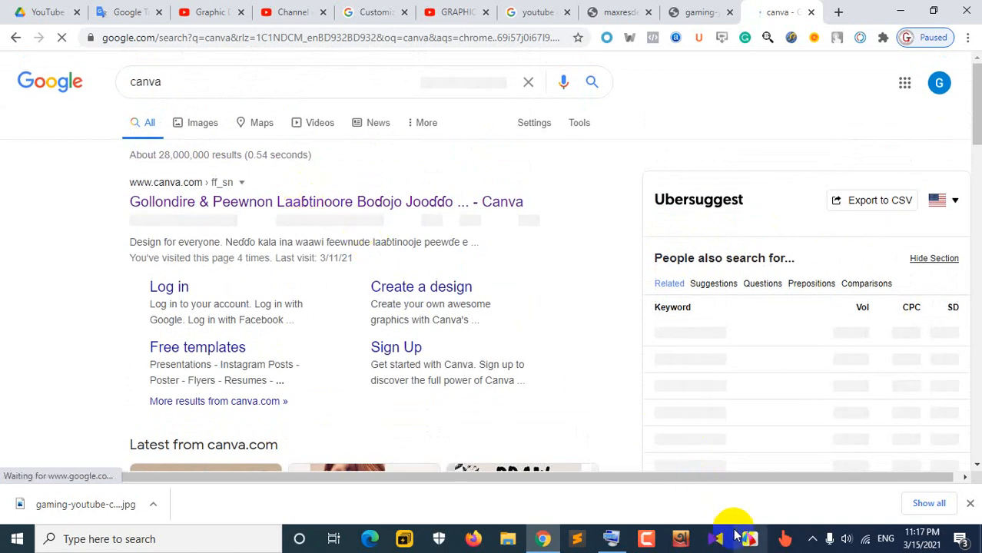
left_click(813, 543)
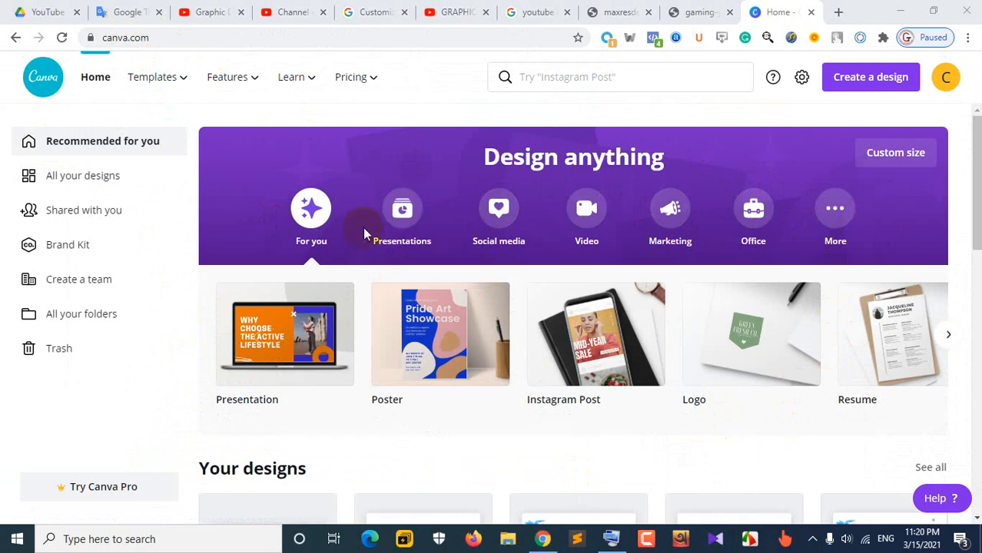
Browse the YouTube Channel Art templates and start a design from the Pink and Blue Galaxy Gaming template
mouse_move(170, 77)
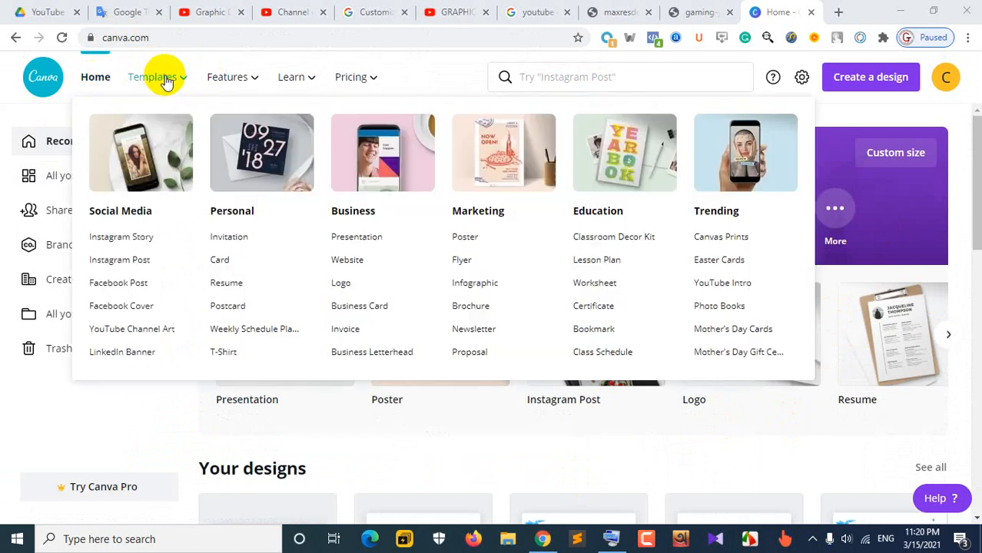
left_click(145, 328)
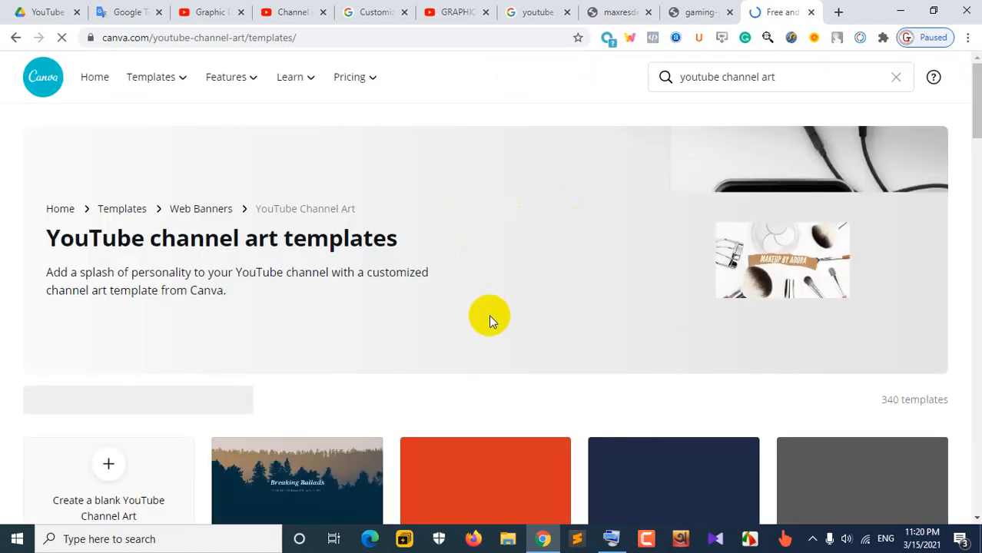
scroll(489, 314, "down", 3)
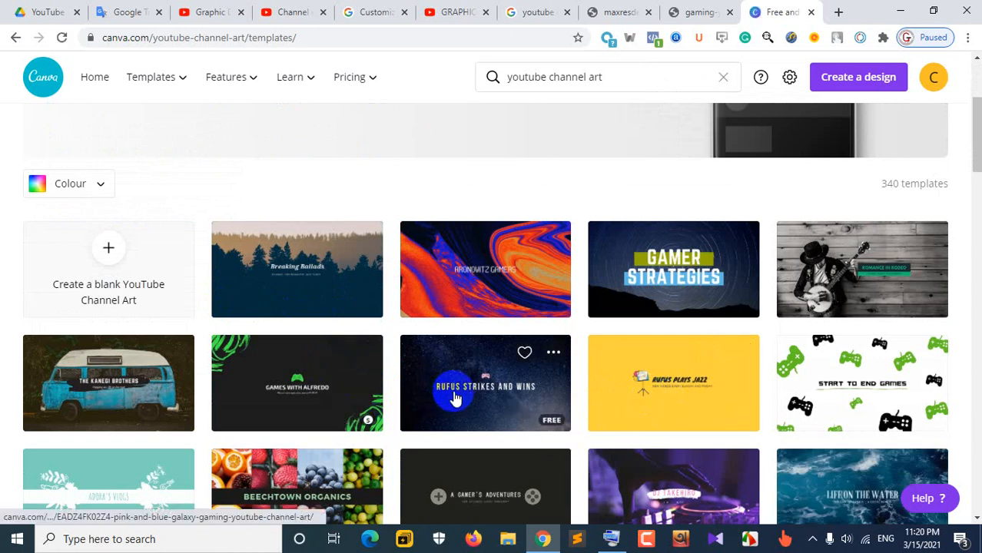
scroll(455, 398, "down", 2)
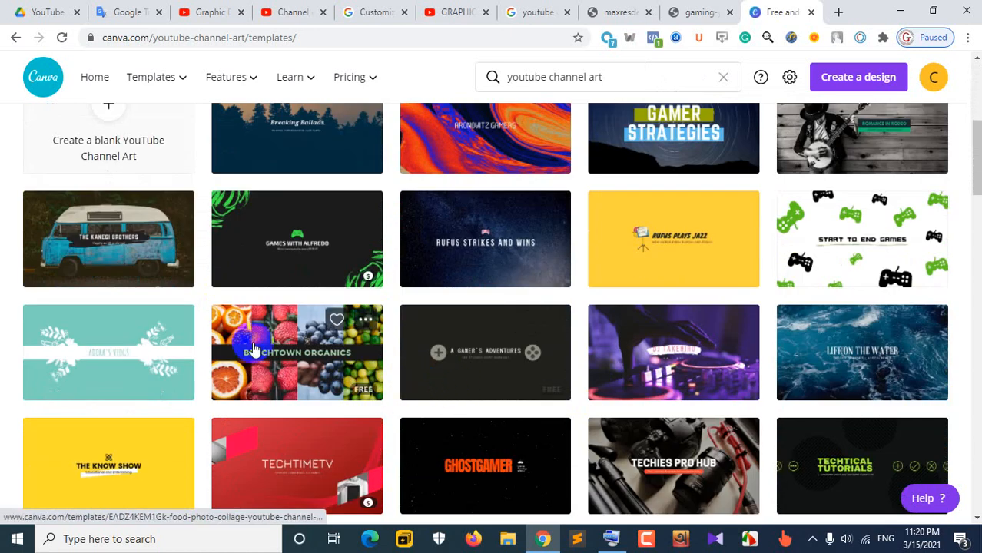
left_click(474, 252)
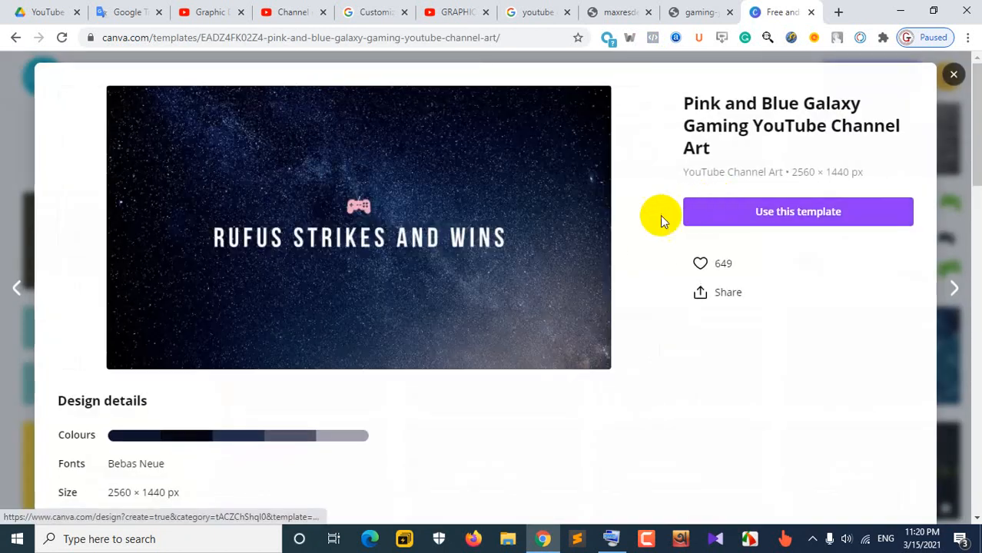
left_click(787, 220)
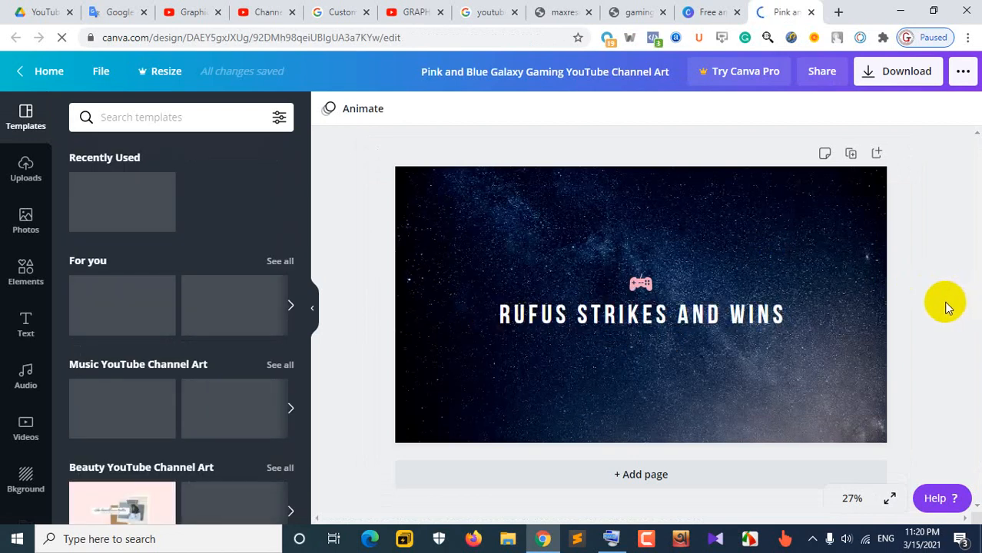
Inspect the banner's editable parts by selecting the title group, the galaxy background and the heading text
left_click(746, 276)
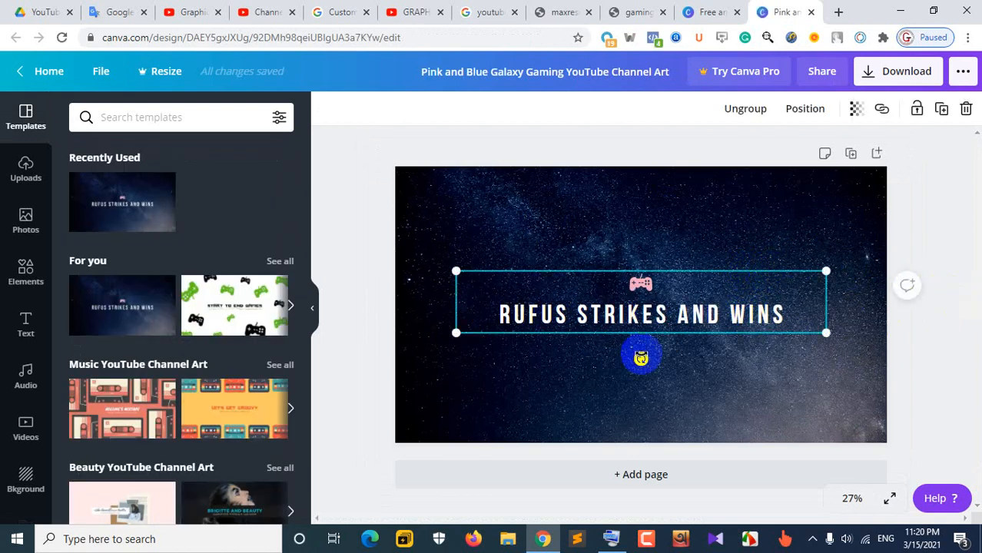
left_click(818, 238)
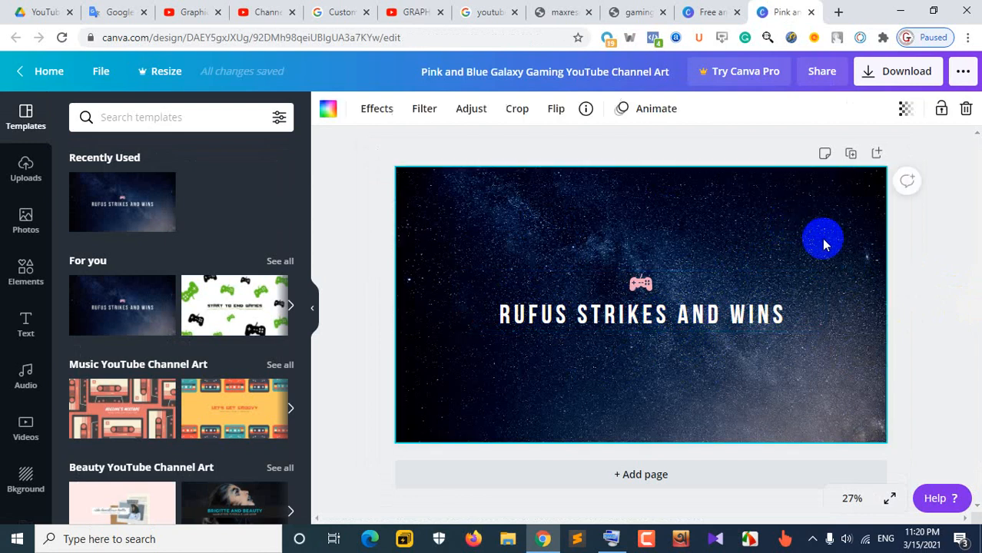
left_click(765, 279)
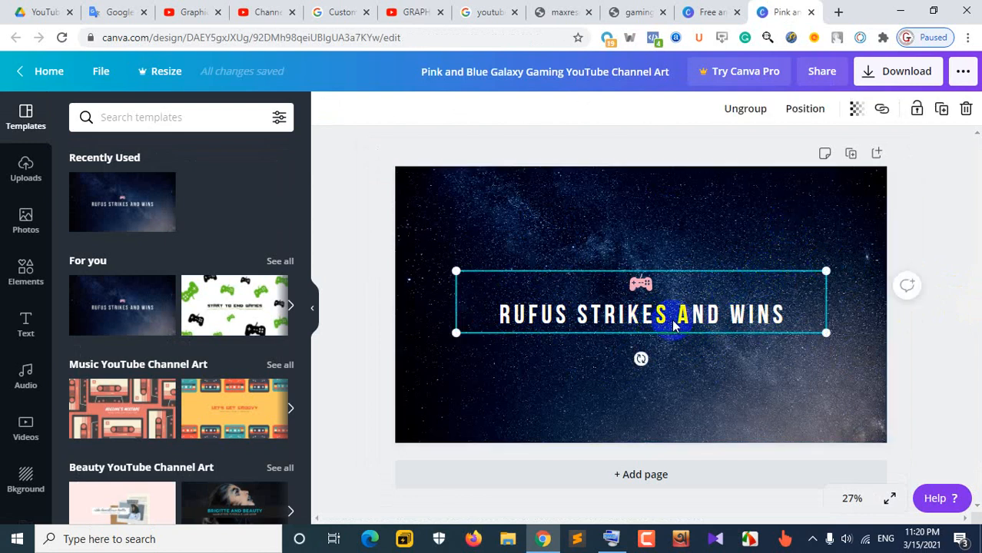
left_click(643, 322)
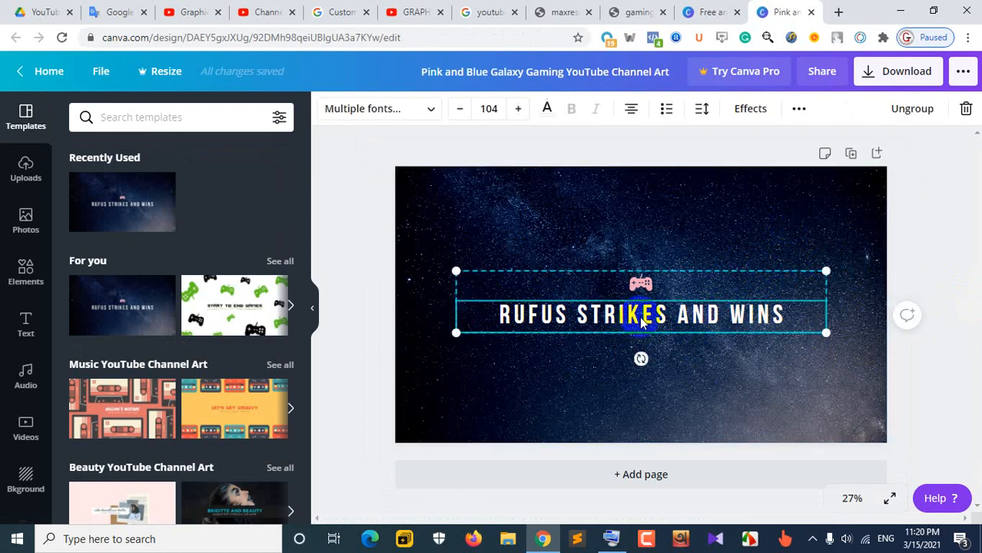
double_click(639, 323)
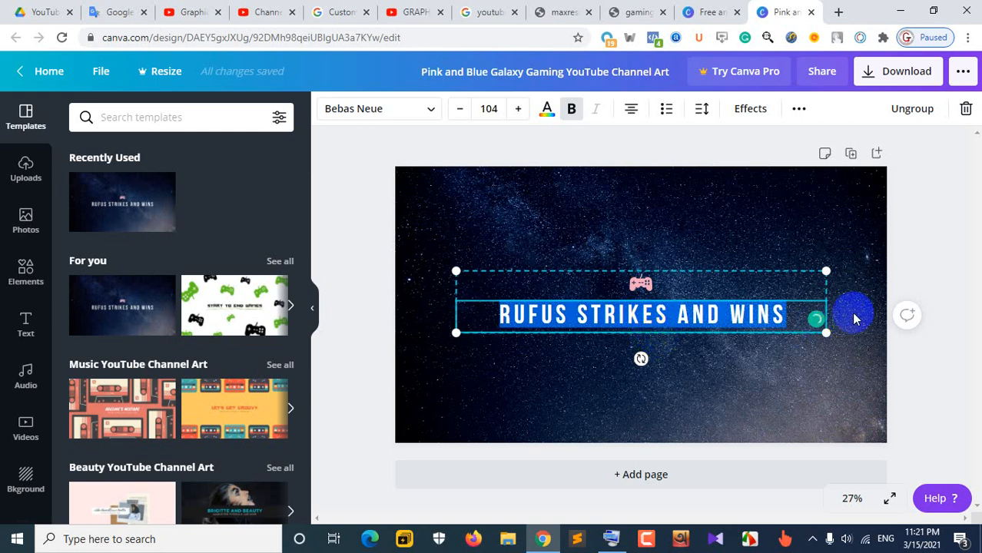
left_click(352, 189)
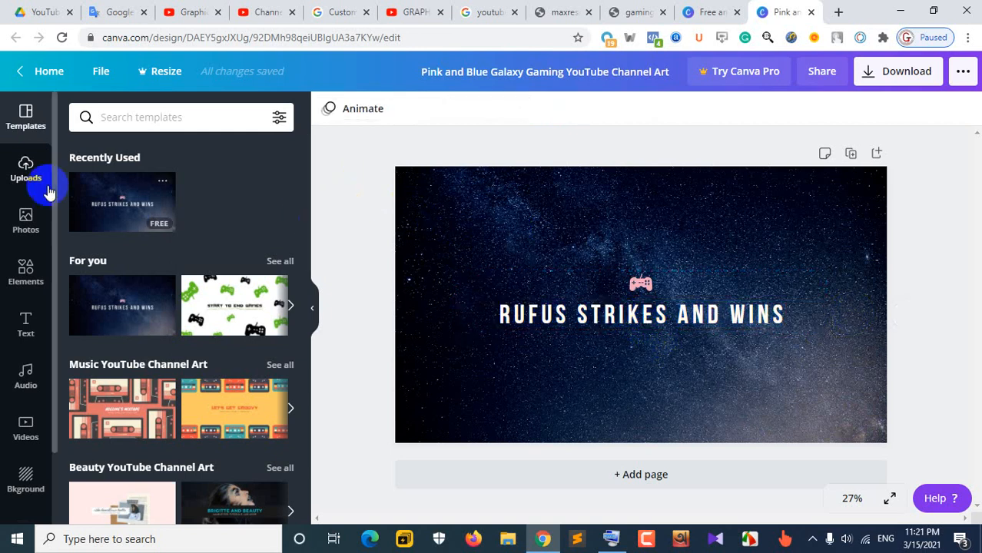
Upload the gaming-youtube-channel-art-template image from the Desktop to the design's media uploads
left_click(25, 173)
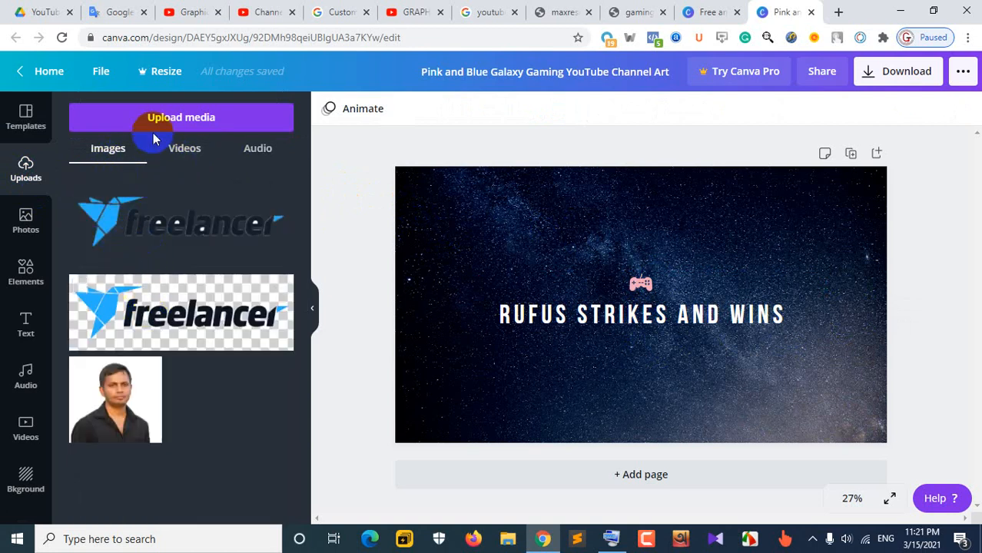
left_click(175, 128)
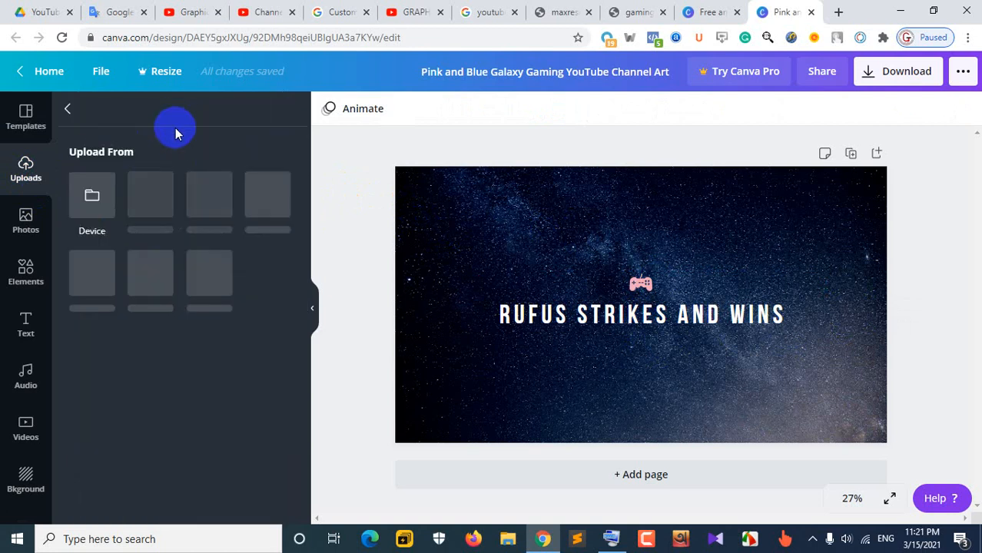
left_click(97, 213)
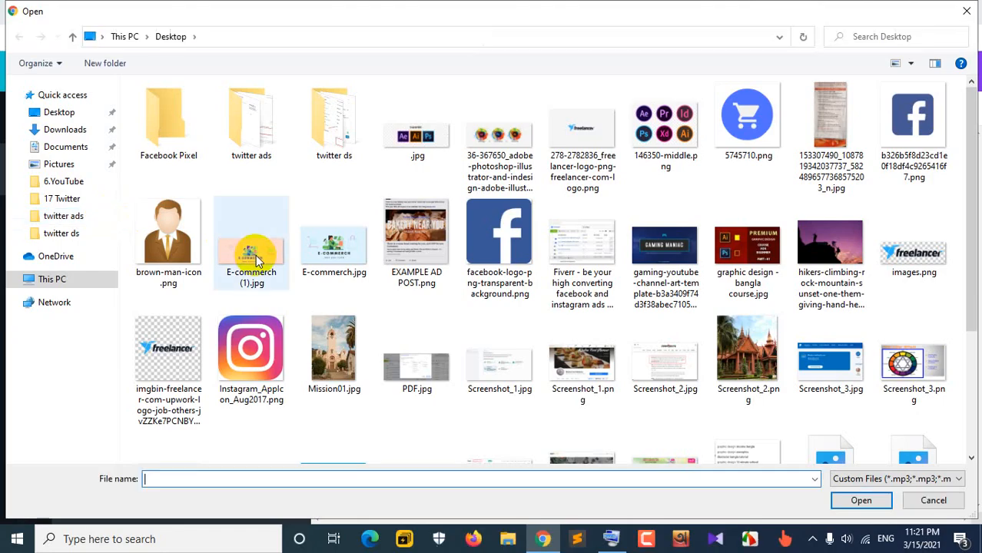
scroll(576, 323, "down", 2)
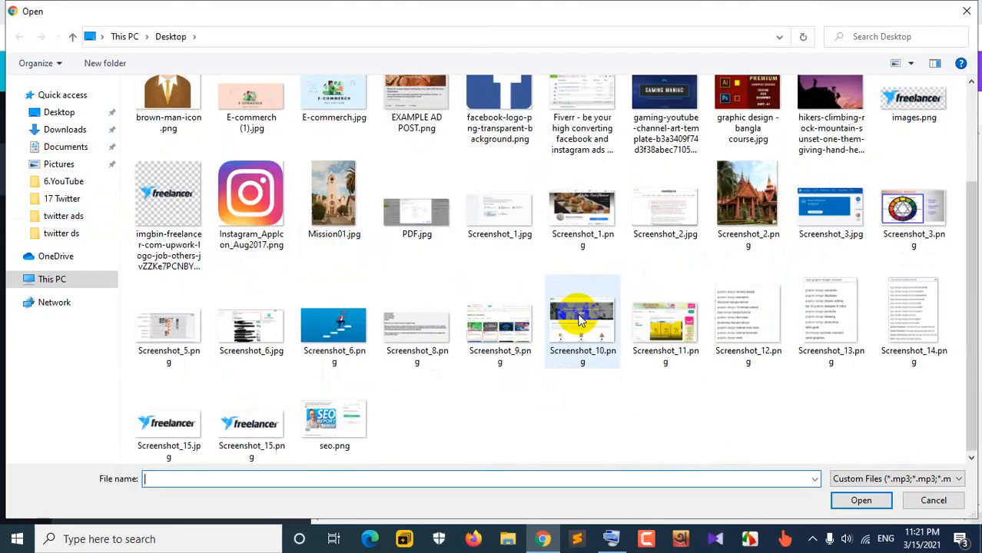
scroll(501, 361, "up", 2)
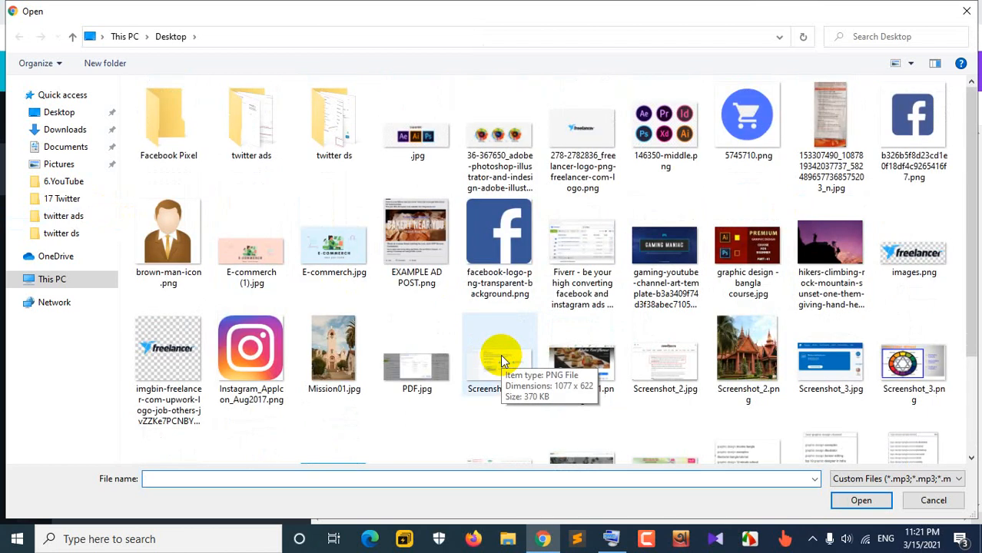
left_click(659, 261)
left_click(860, 500)
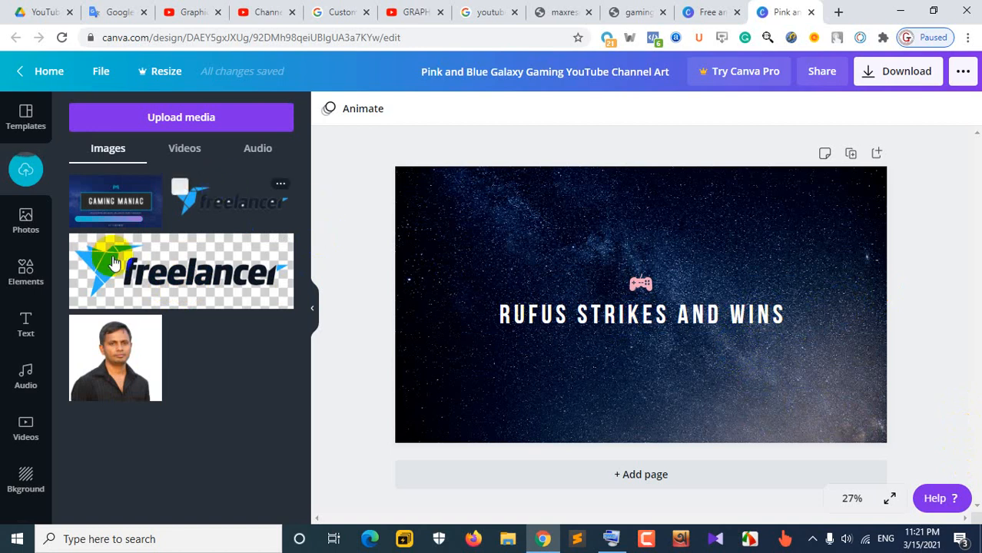
scroll(18, 357, "down", 2)
scroll(19, 360, "up", 1)
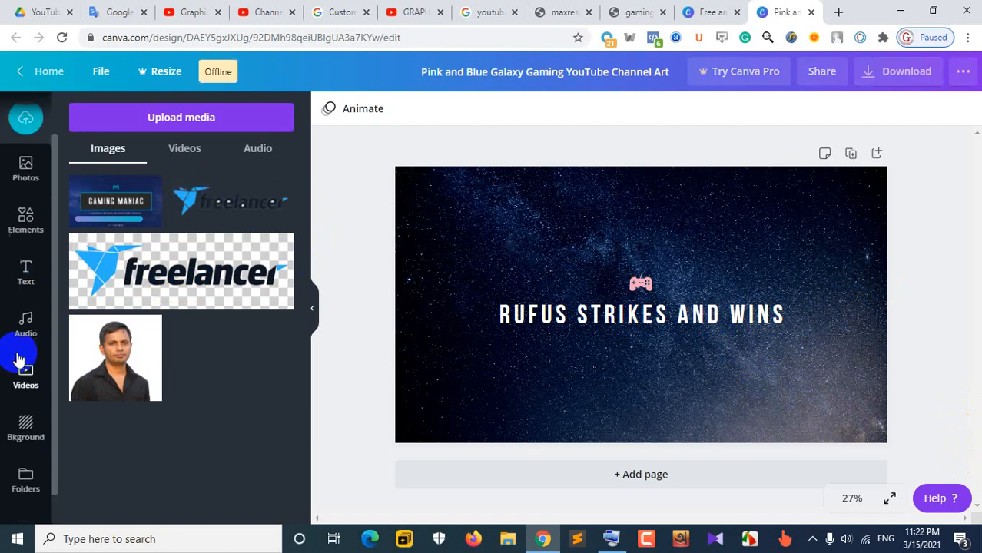
scroll(18, 359, "up", 1)
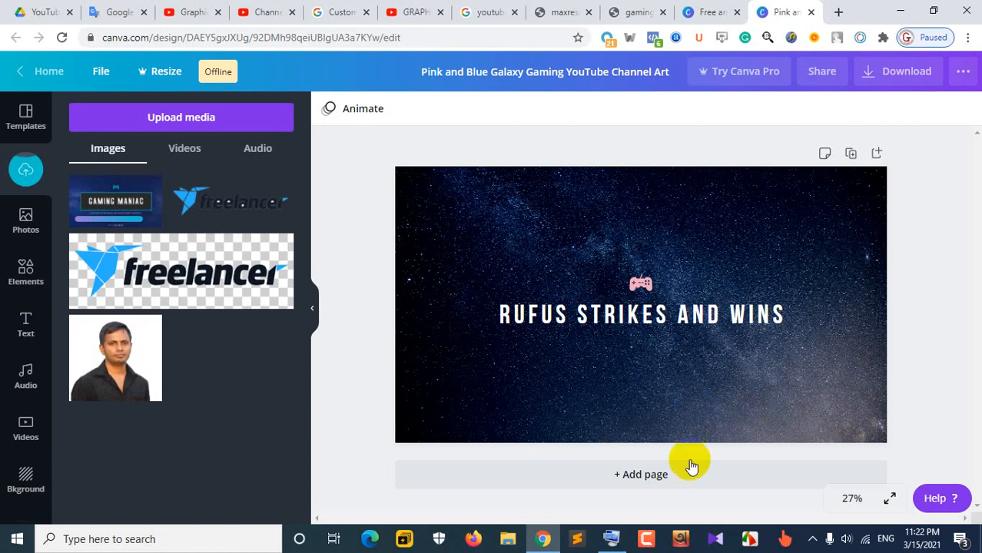
Place the uploaded Gaming Maniac channel art image as the banner's full background
left_click(813, 540)
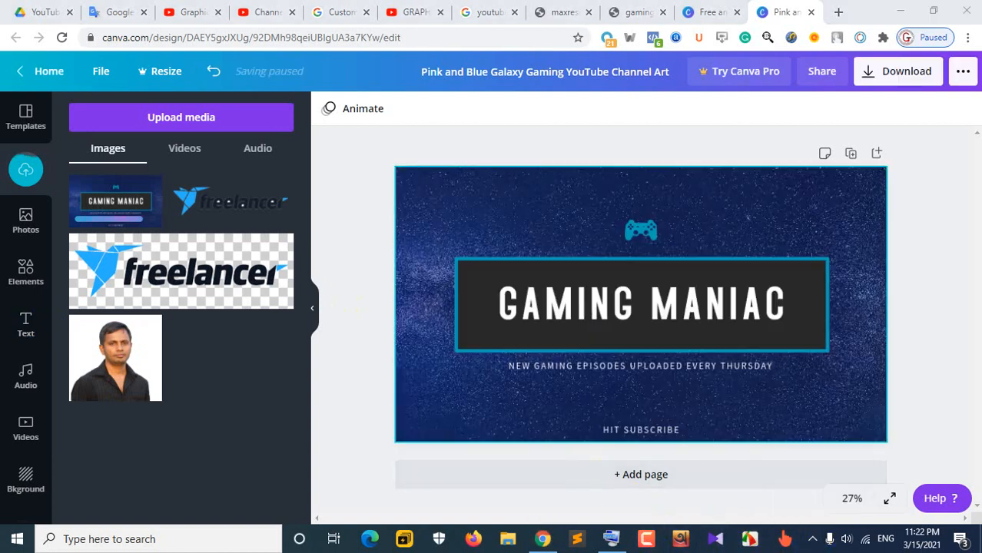
left_click_drag(116, 198, 657, 300)
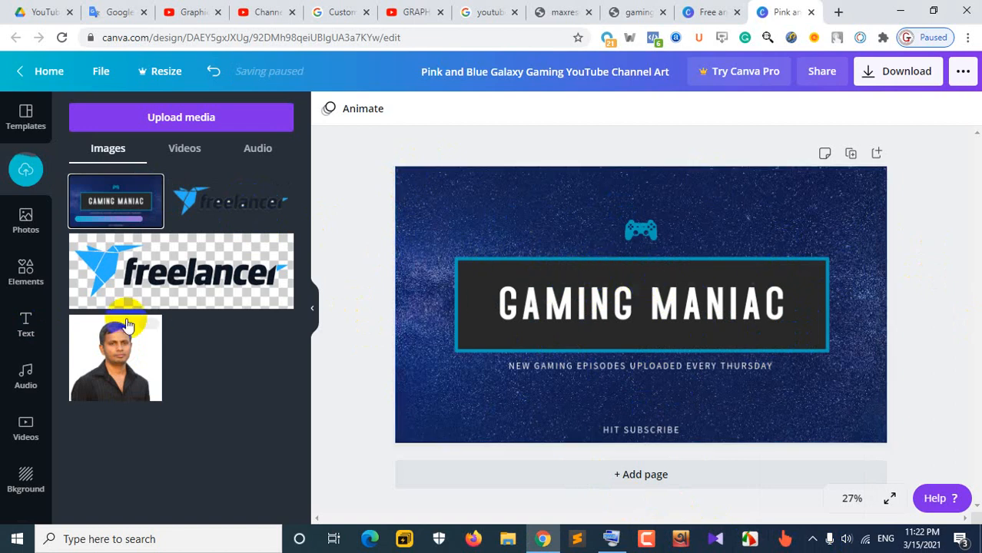
Browse the stock backgrounds and try the plain olive-green one on the banner
left_click(34, 487)
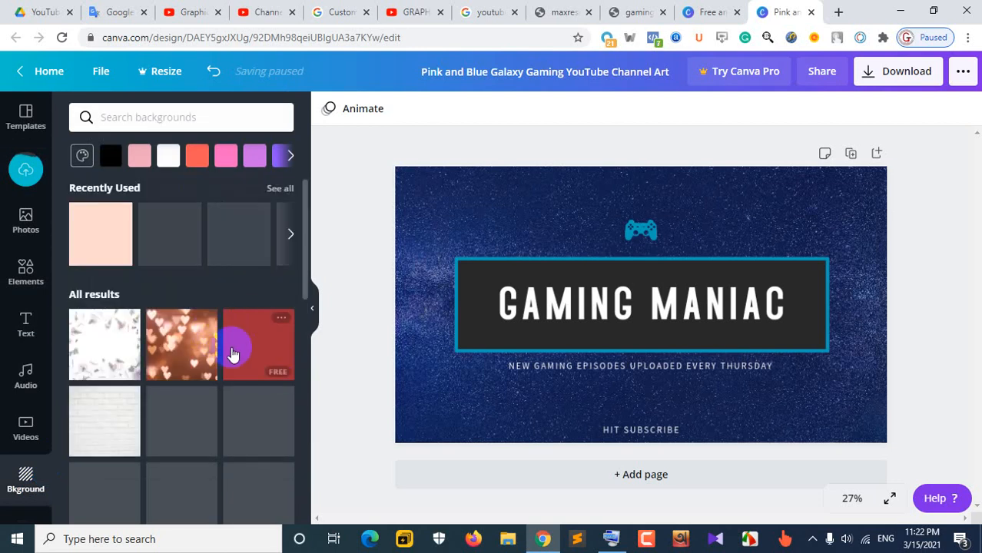
scroll(232, 353, "down", 3)
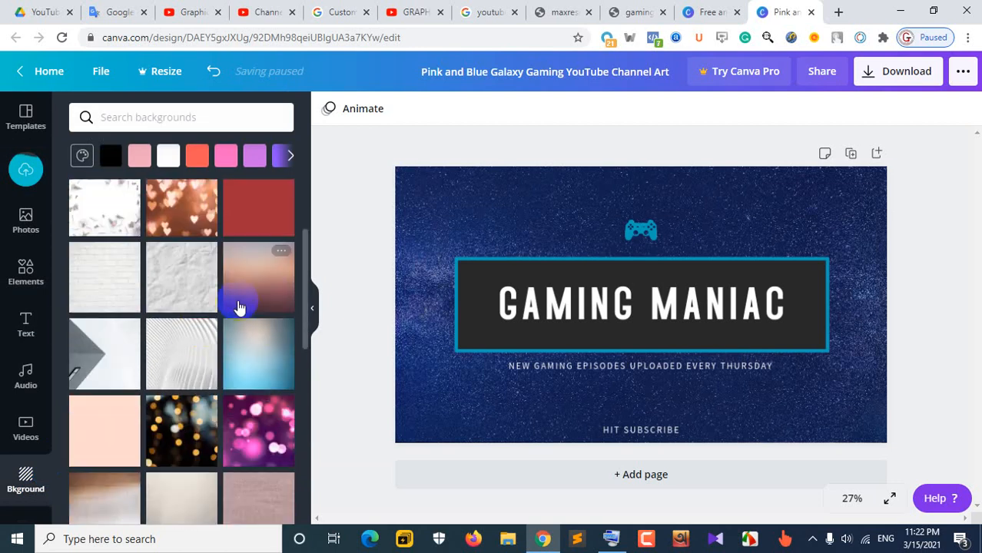
scroll(240, 307, "down", 5)
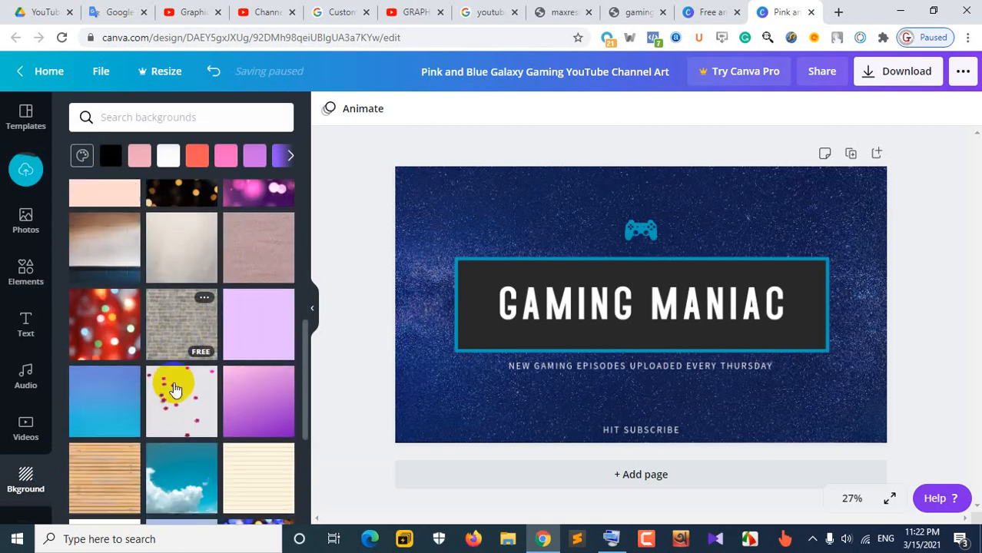
scroll(175, 390, "down", 2)
scroll(188, 365, "down", 3)
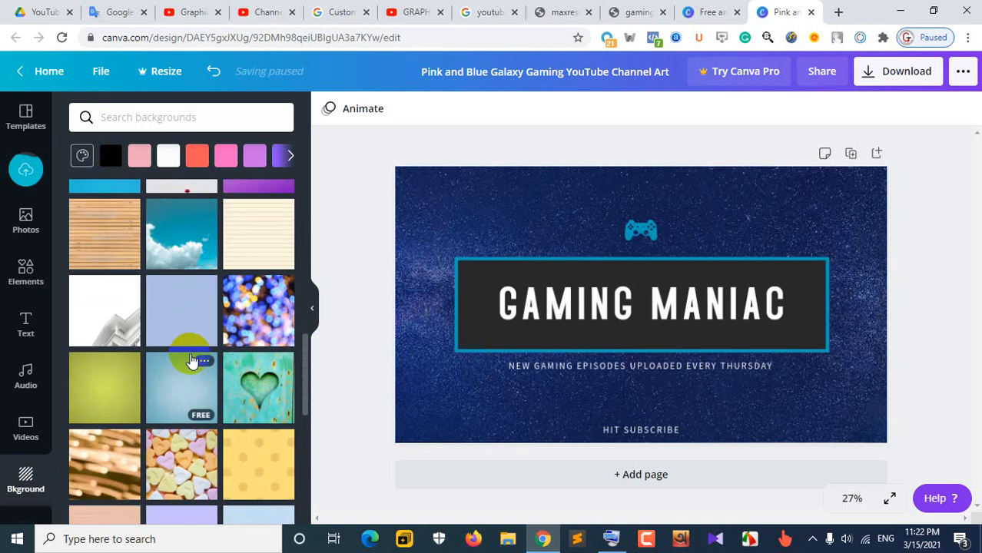
left_click_drag(116, 401, 922, 281)
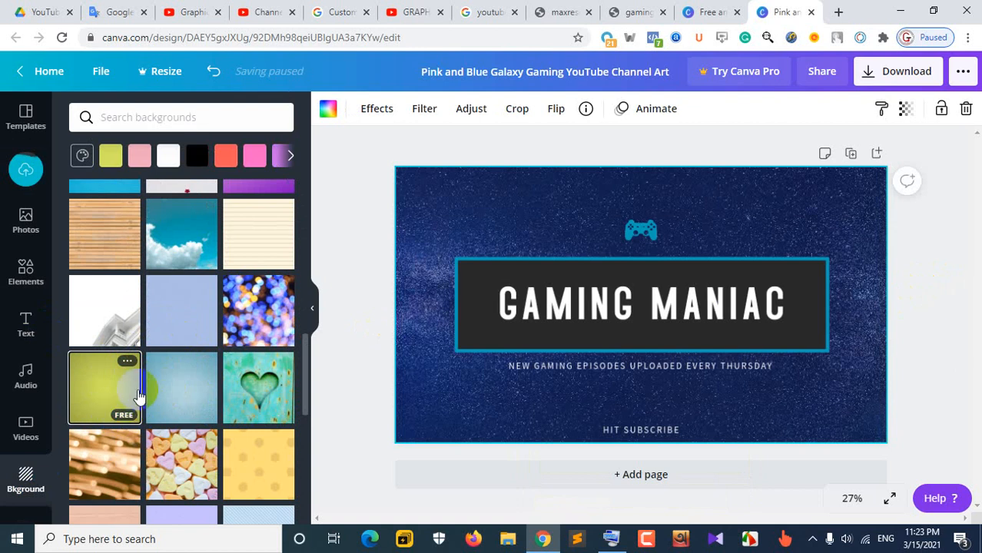
left_click_drag(129, 361, 601, 226)
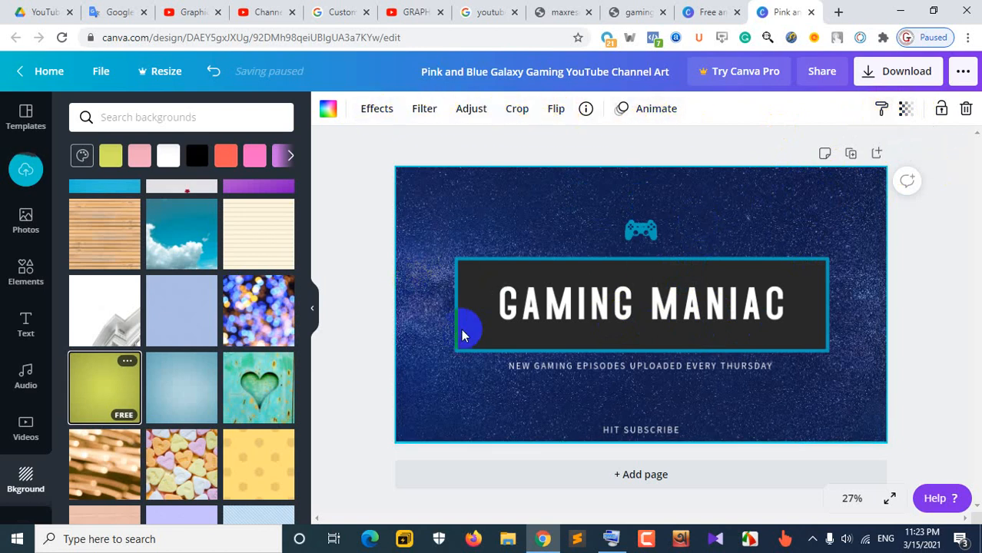
Add the GLOW font combination to the banner and delete the duplicate copy of it
left_click(28, 318)
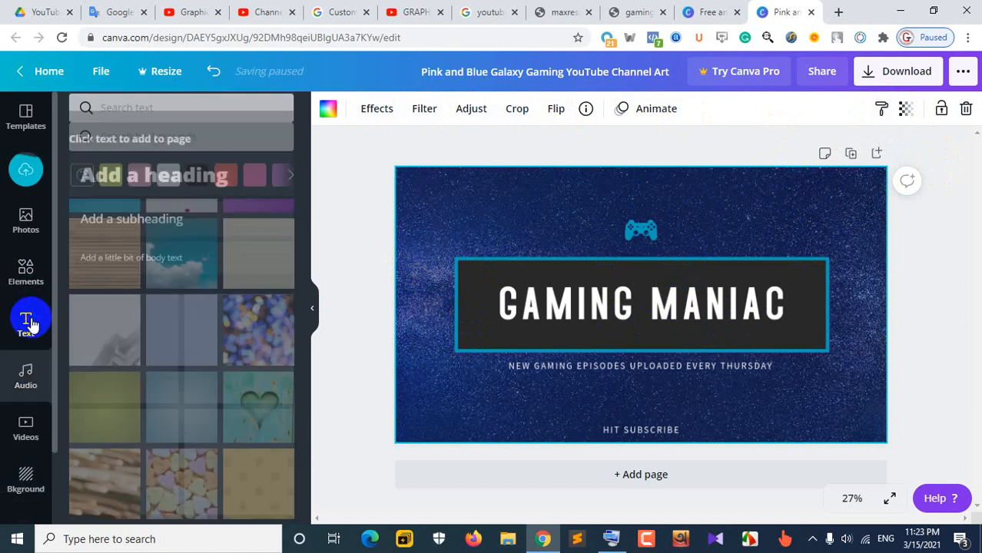
scroll(170, 400, "down", 5)
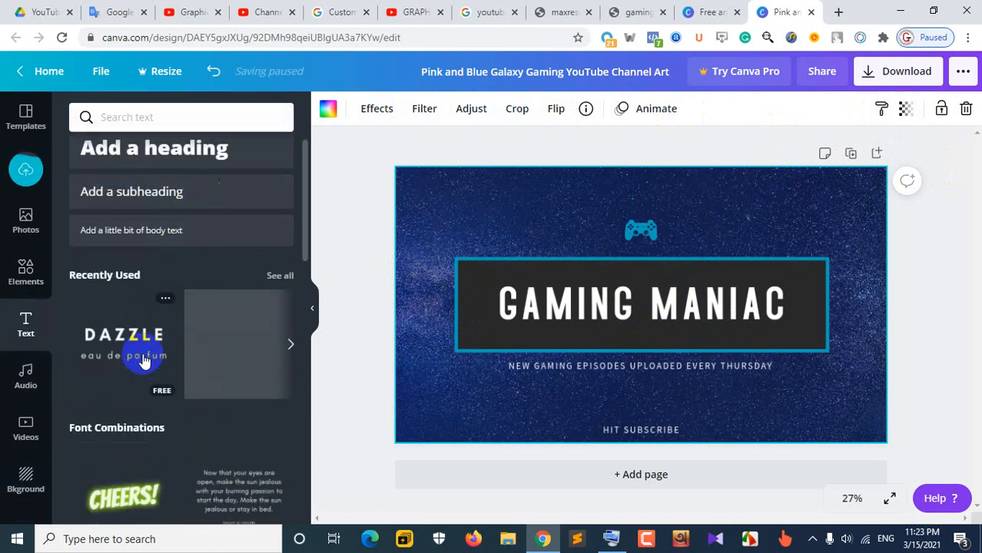
scroll(209, 350, "down", 2)
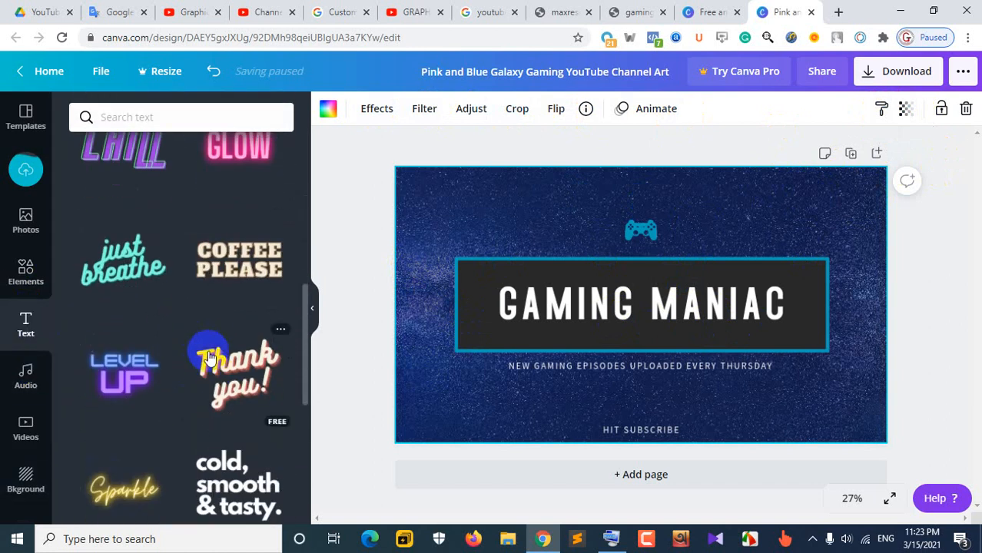
scroll(219, 289, "up", 1)
left_click_drag(226, 252, 504, 277)
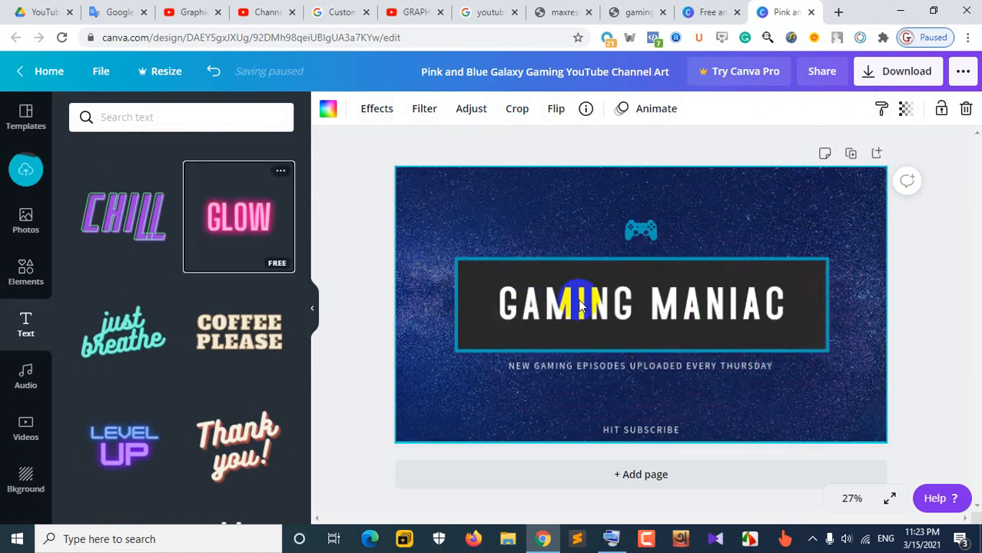
left_click(257, 245)
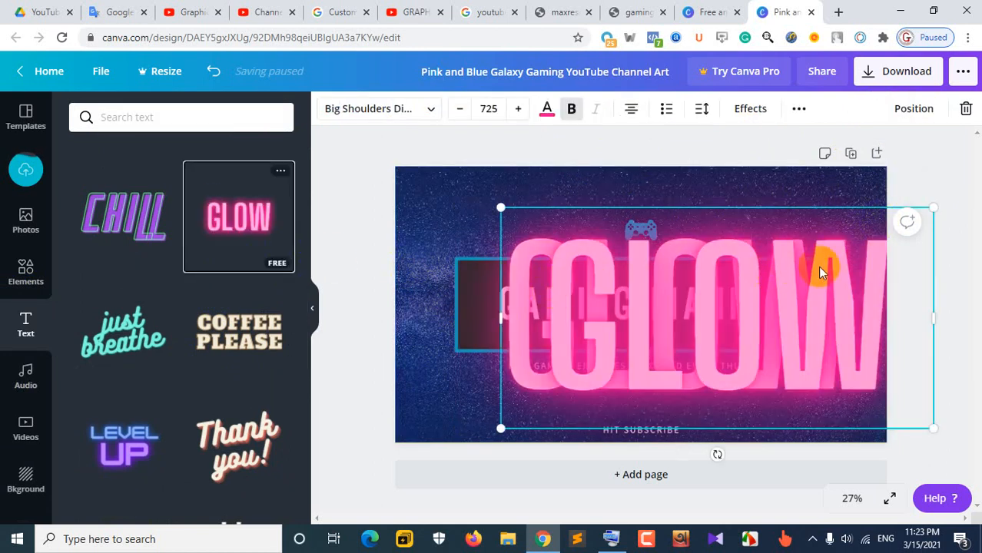
key("Delete")
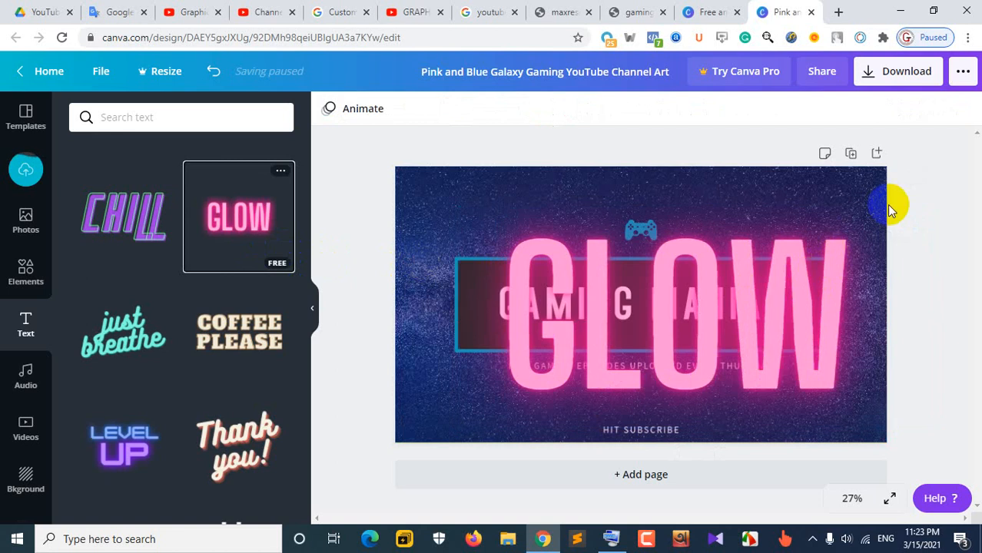
Shrink the GLOW text to font size 305 and fit its text box over the dark title frame
left_click(771, 266)
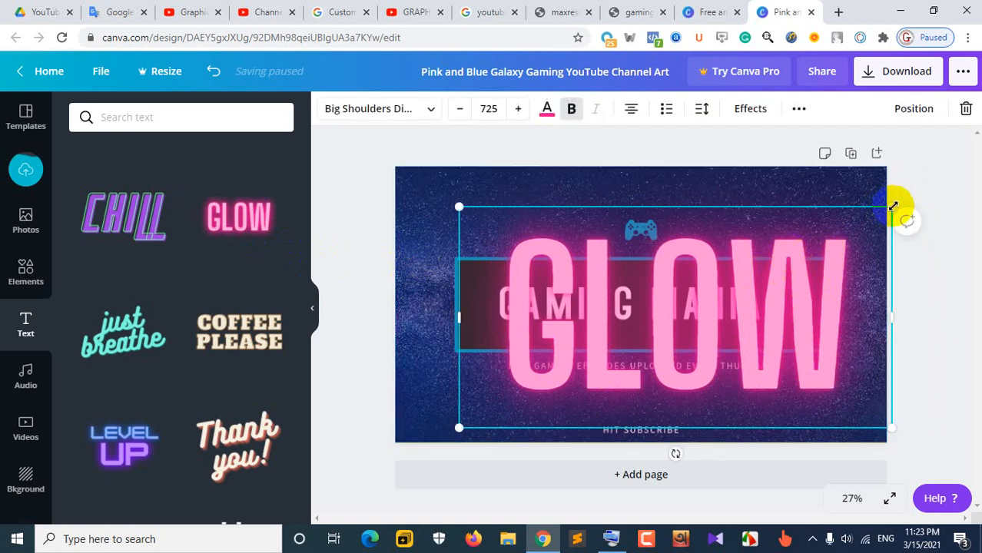
left_click_drag(891, 211, 787, 302)
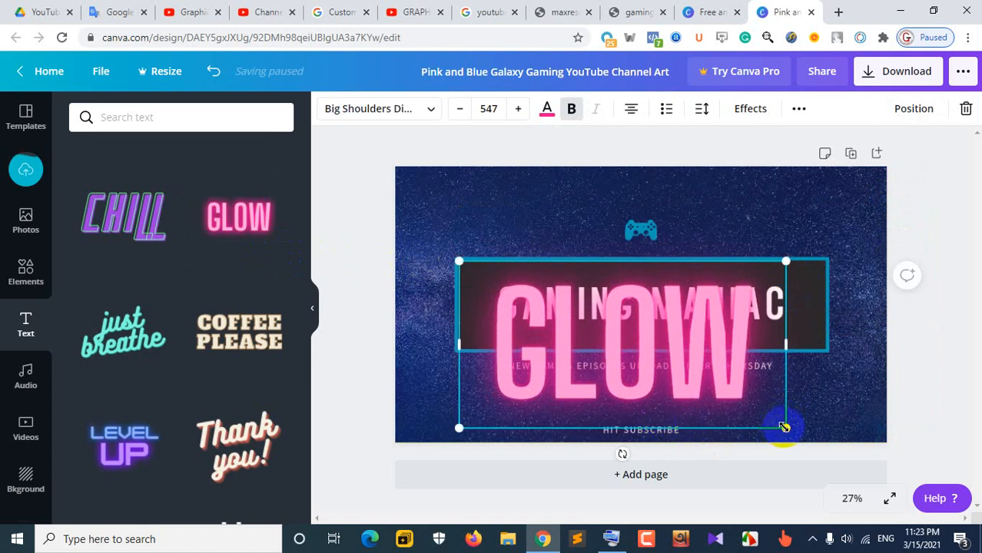
left_click_drag(789, 408, 829, 307)
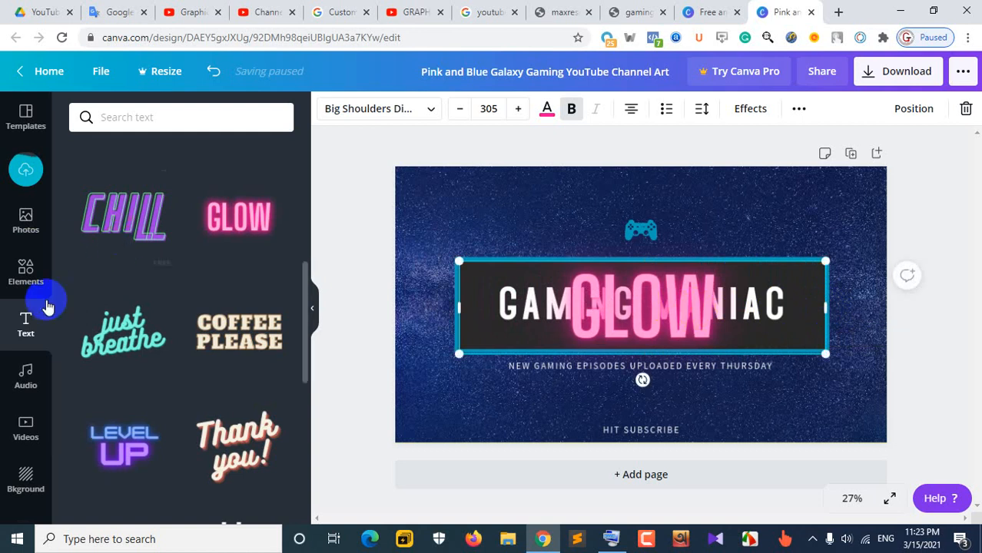
Replace the GLOW wording with ONLINE COURSE
left_click(618, 305)
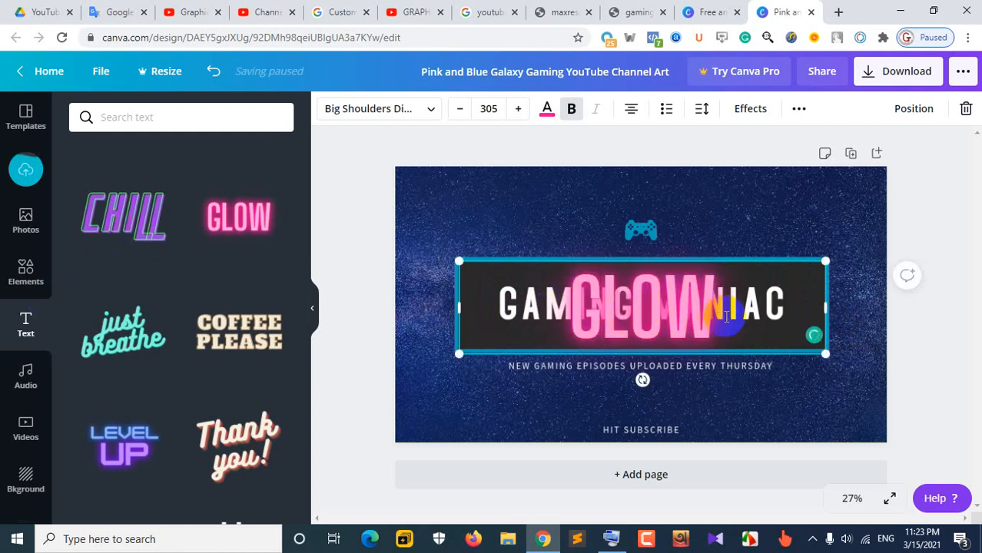
key("BackSpace")
key("BackSpace")
key("BackSpace")
key("BackSpace")
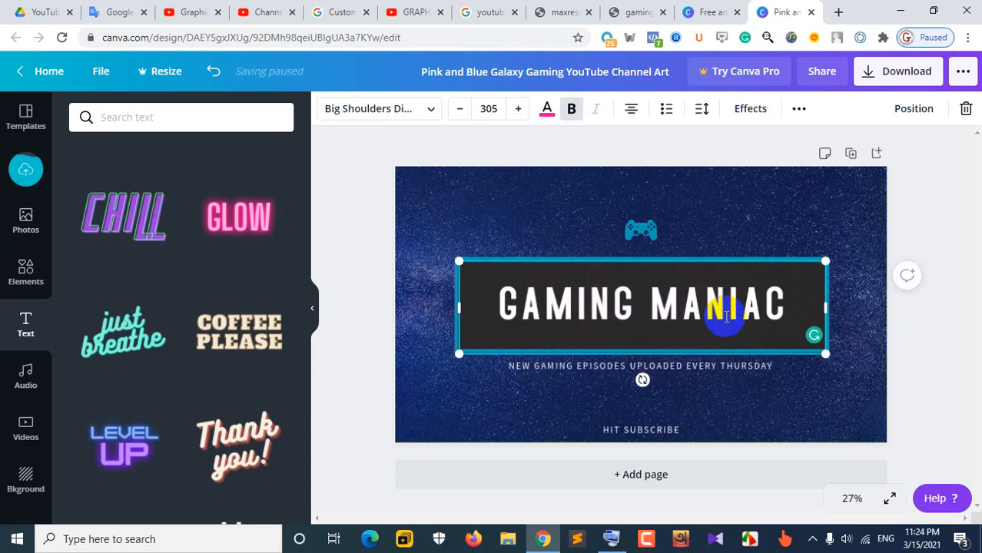
type("ON")
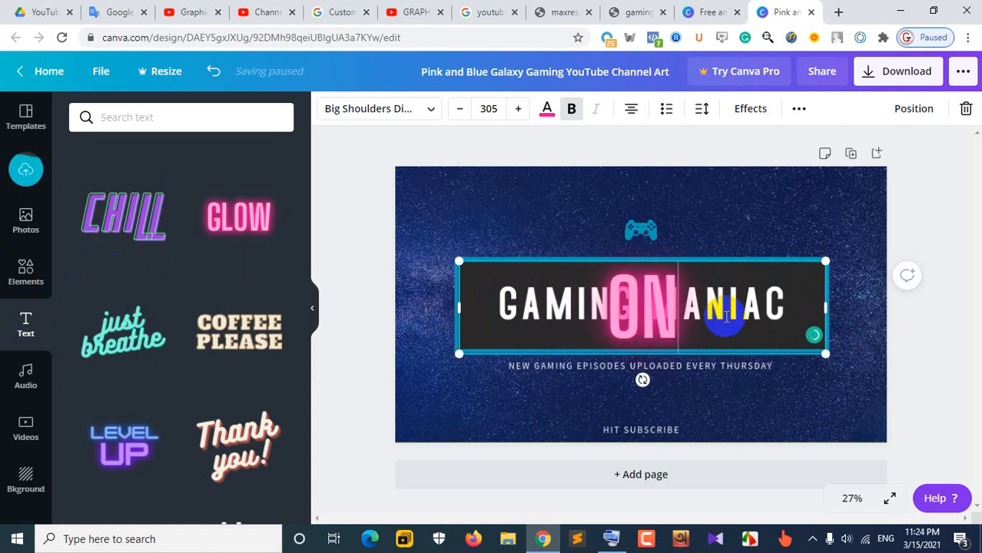
type("LINE")
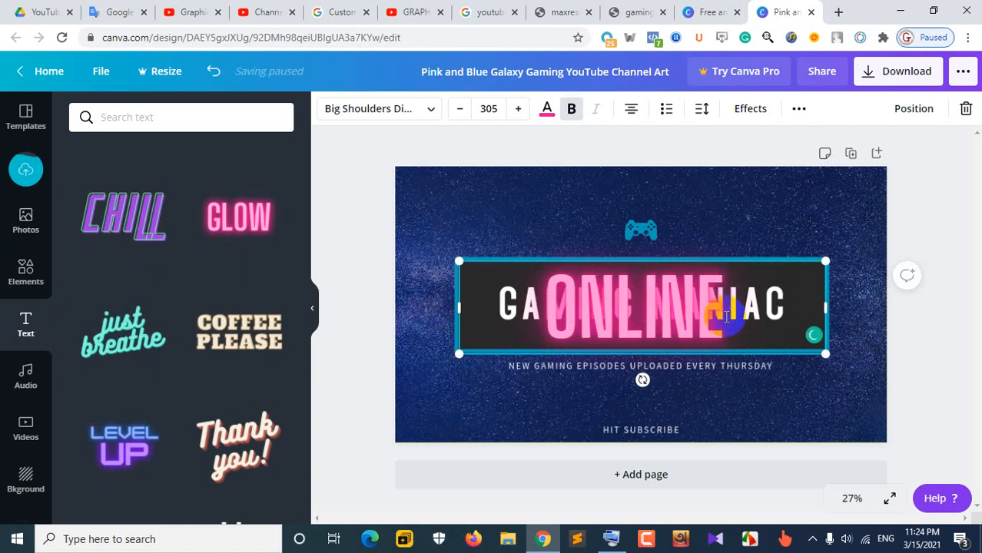
type(" O")
type("OURSE")
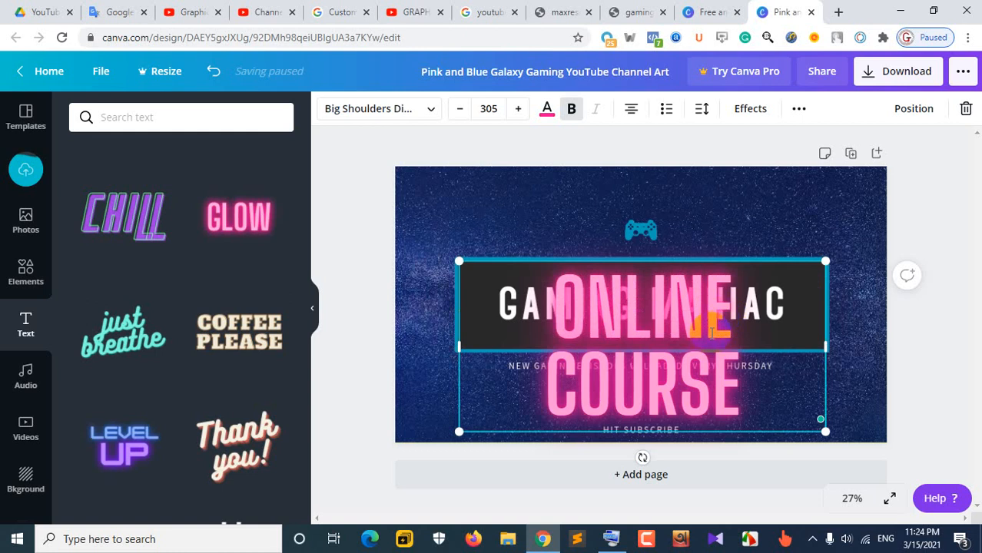
Try font sizes 96 and 144 on the whole ONLINE COURSE text
key("ctrl+a")
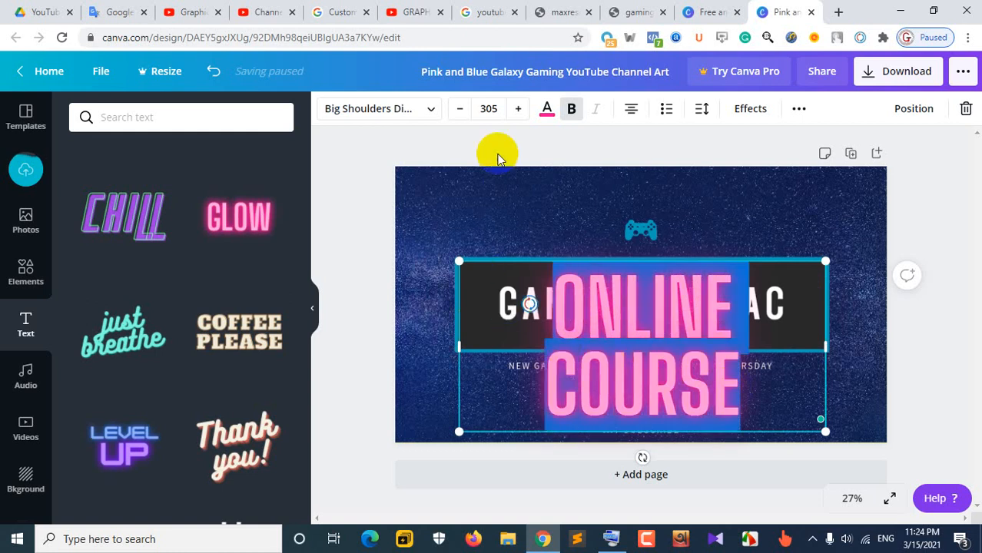
left_click(460, 112)
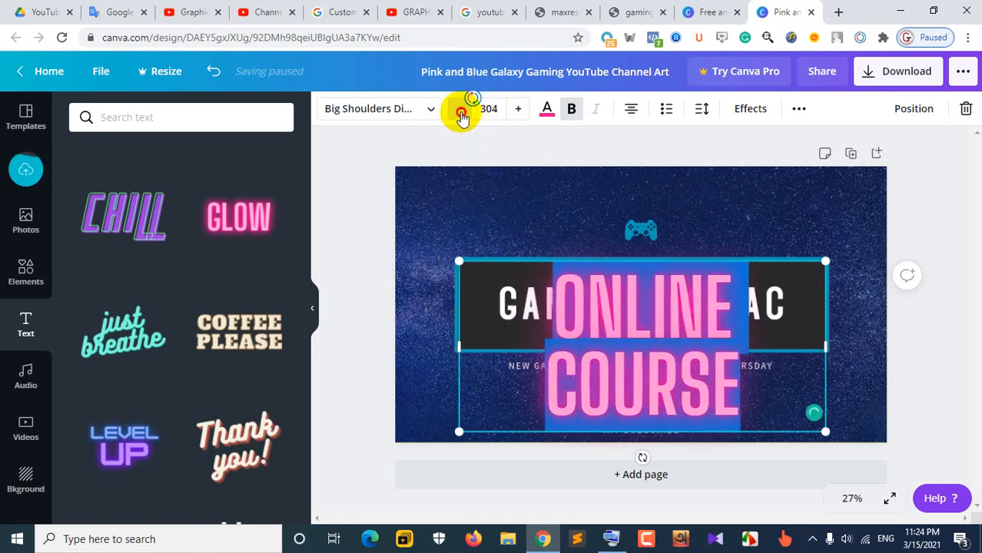
left_click(462, 116)
left_click(491, 110)
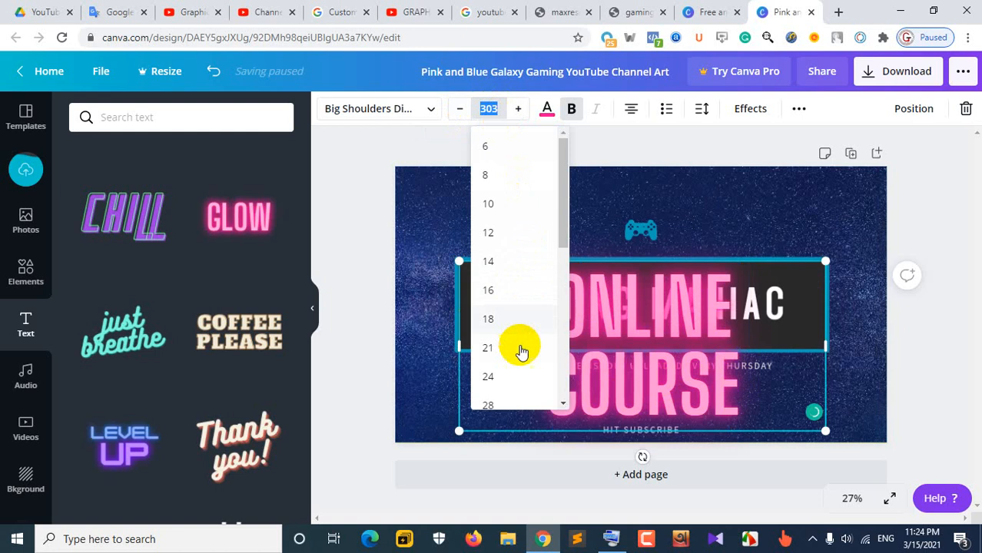
scroll(519, 357, "down", 3)
scroll(519, 357, "down", 2)
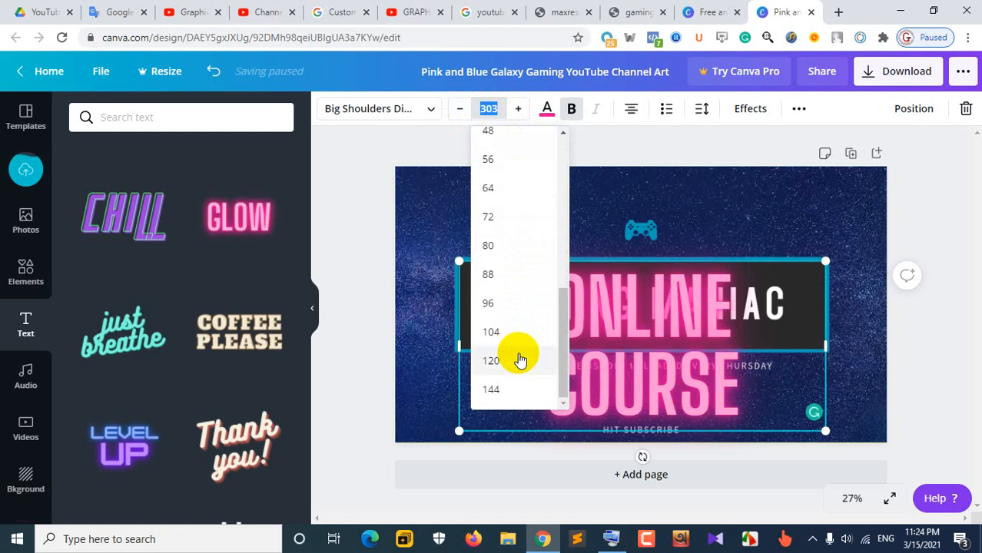
left_click(488, 304)
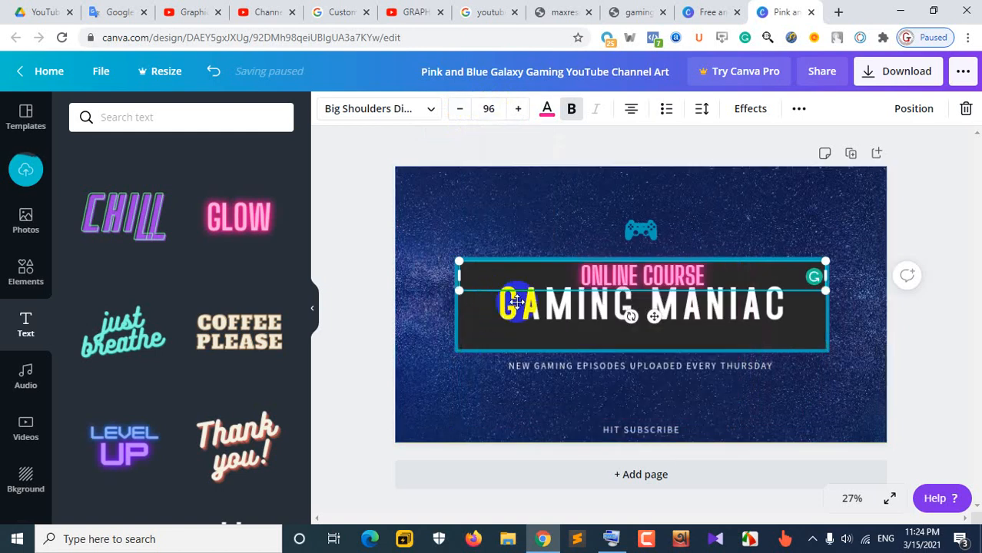
left_click(489, 108)
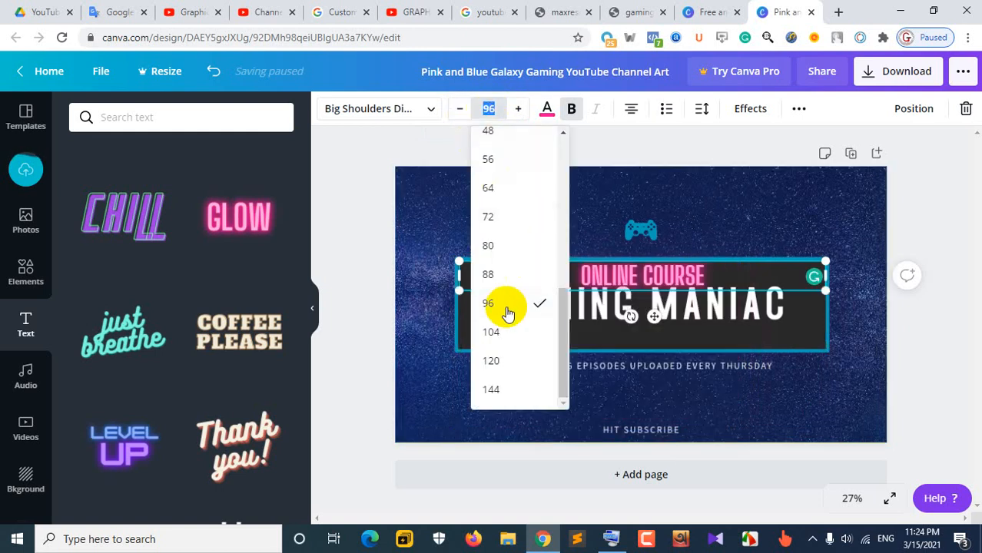
left_click(504, 389)
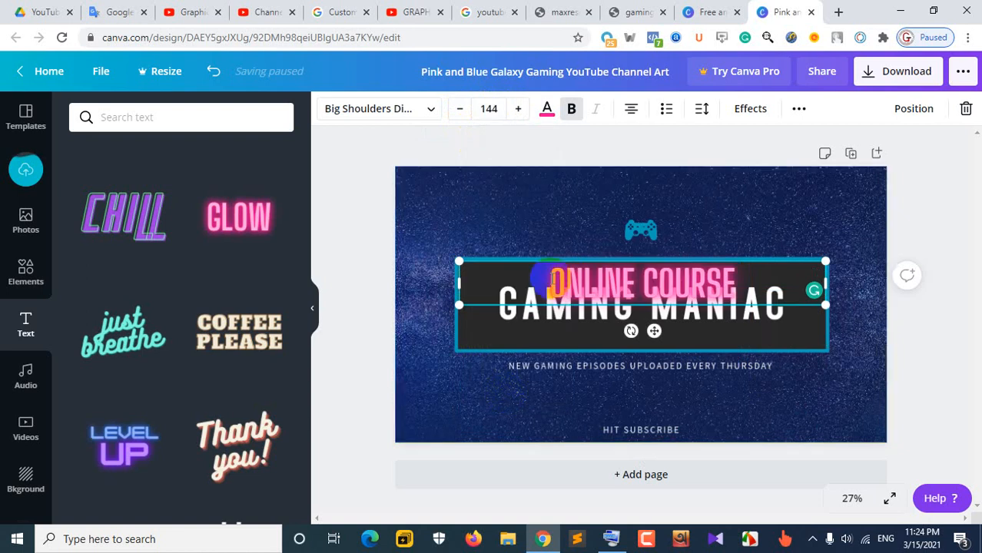
Increase the ONLINE COURSE text's font size step by step to 160
left_click(517, 109)
left_click(517, 109)
left_click(518, 108)
left_click(518, 109)
left_click(517, 108)
left_click(519, 108)
left_click(519, 109)
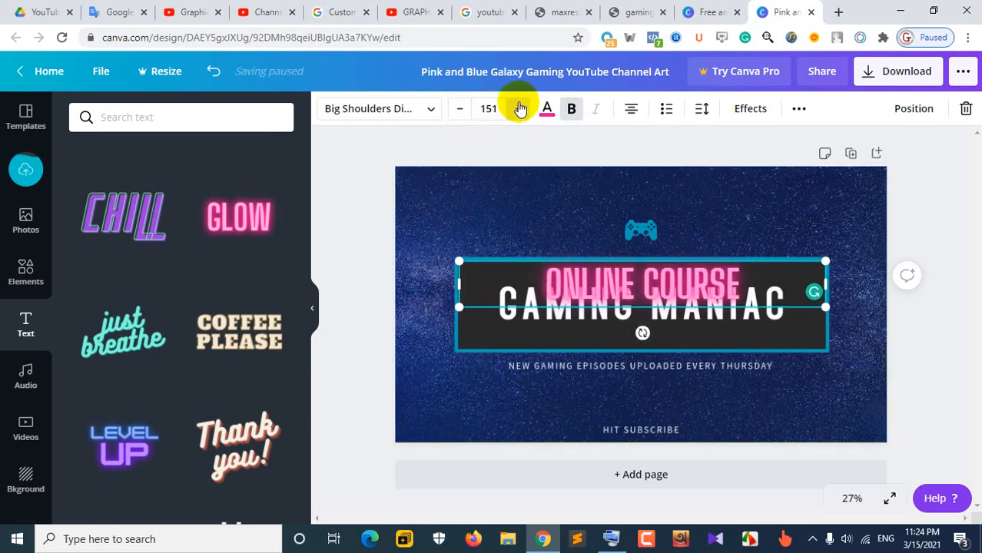
left_click(520, 108)
left_click(519, 109)
left_click(519, 108)
left_click(519, 109)
left_click(520, 108)
left_click(520, 109)
left_click(520, 108)
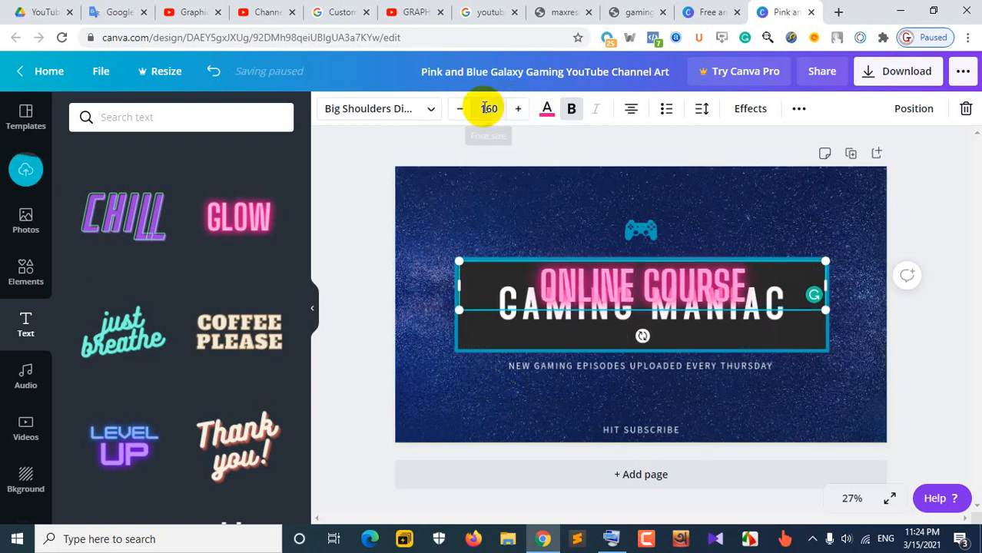
Set the ONLINE COURSE text's font size to 200
double_click(485, 109)
double_click(489, 106)
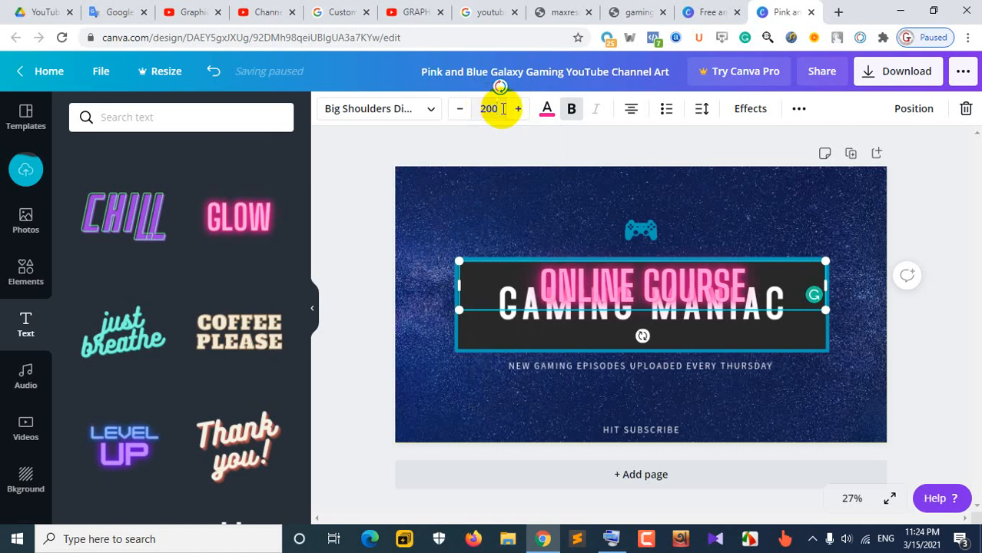
key("Return")
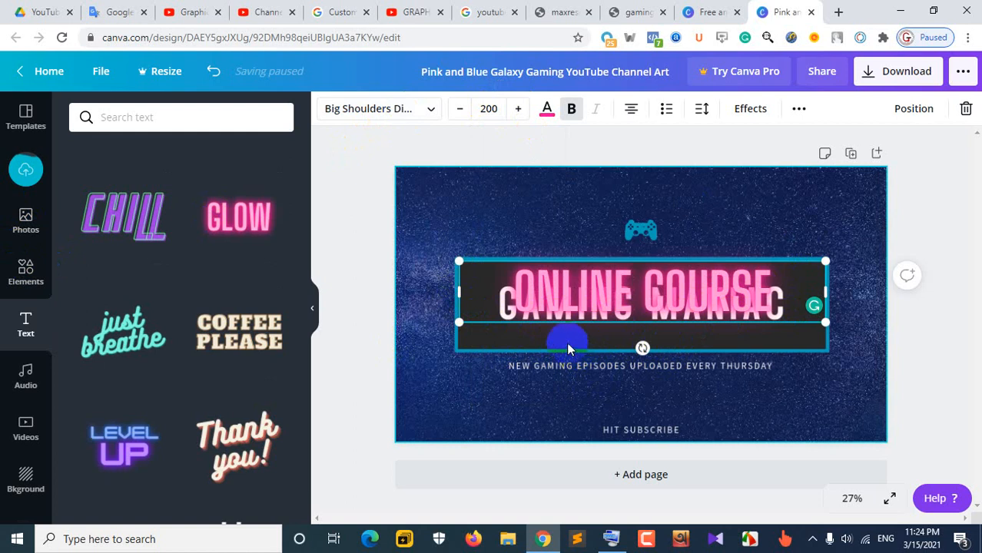
Browse the ready-made text styles and add the COFFEE PLEASE style to the banner
scroll(140, 259, "down", 6)
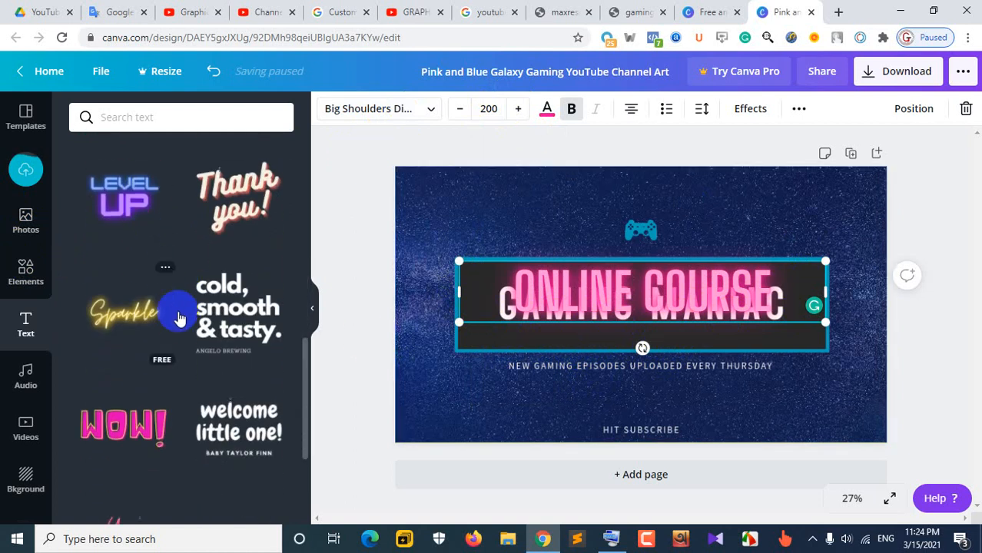
scroll(185, 368, "down", 5)
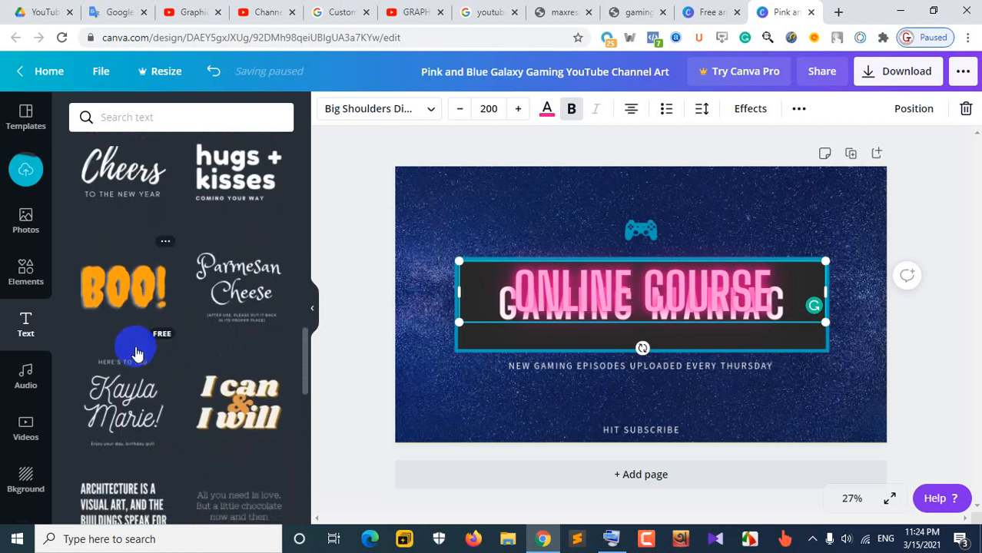
scroll(136, 355, "down", 2)
scroll(135, 354, "down", 5)
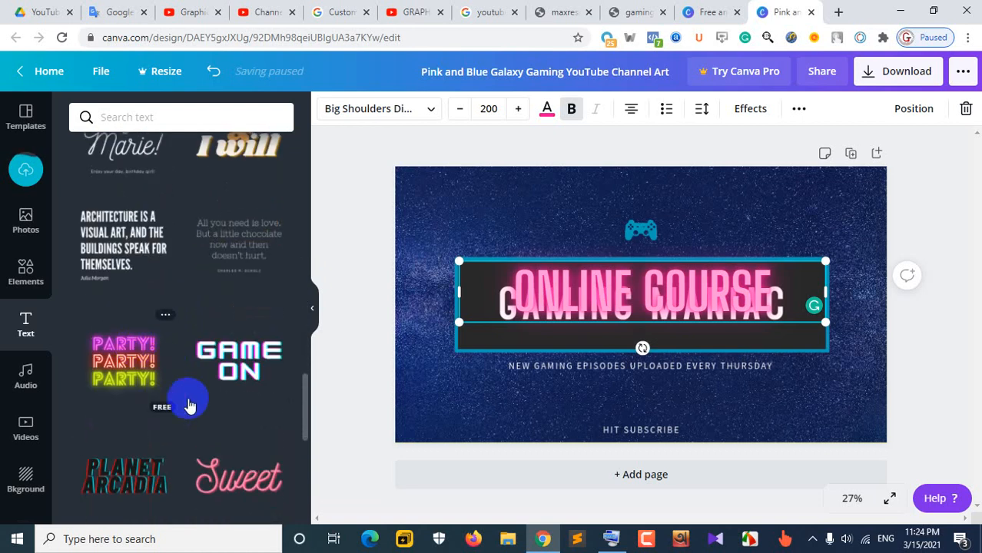
scroll(196, 392, "down", 4)
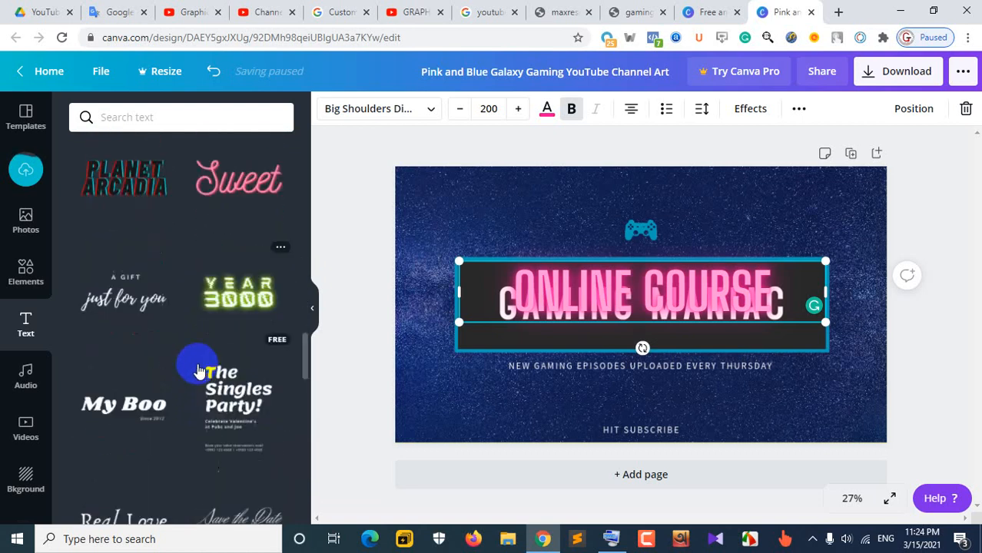
scroll(198, 367, "up", 10)
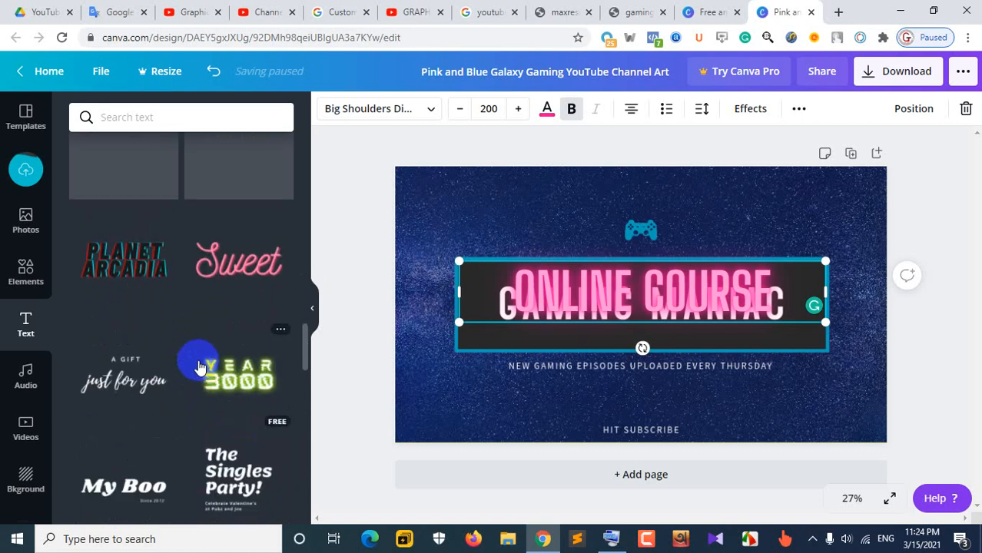
scroll(199, 361, "up", 5)
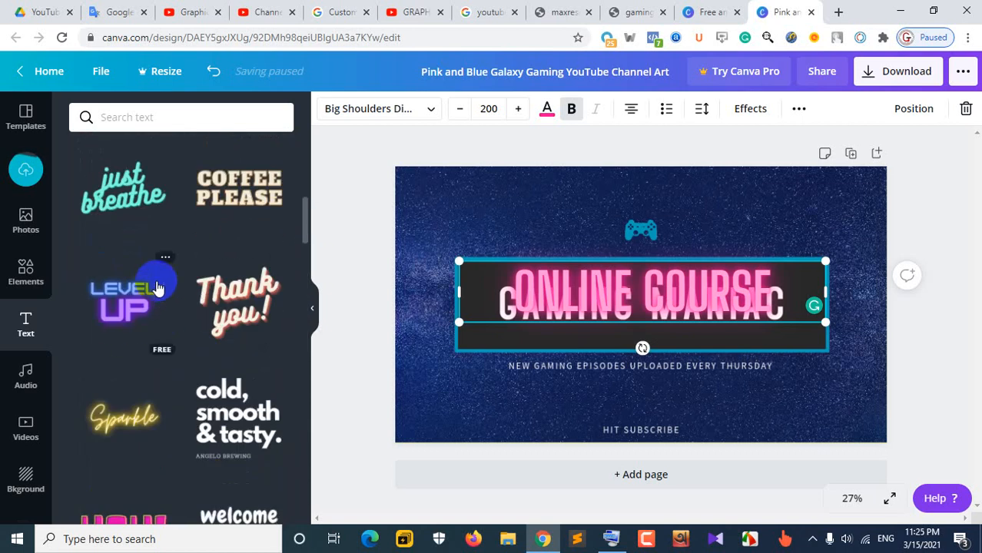
left_click_drag(224, 200, 550, 319)
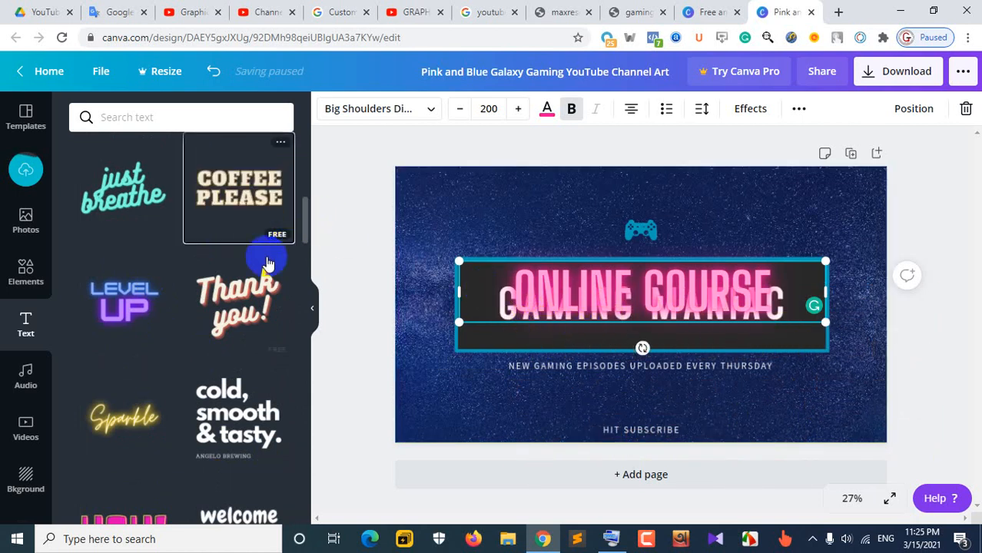
left_click_drag(248, 209, 265, 194)
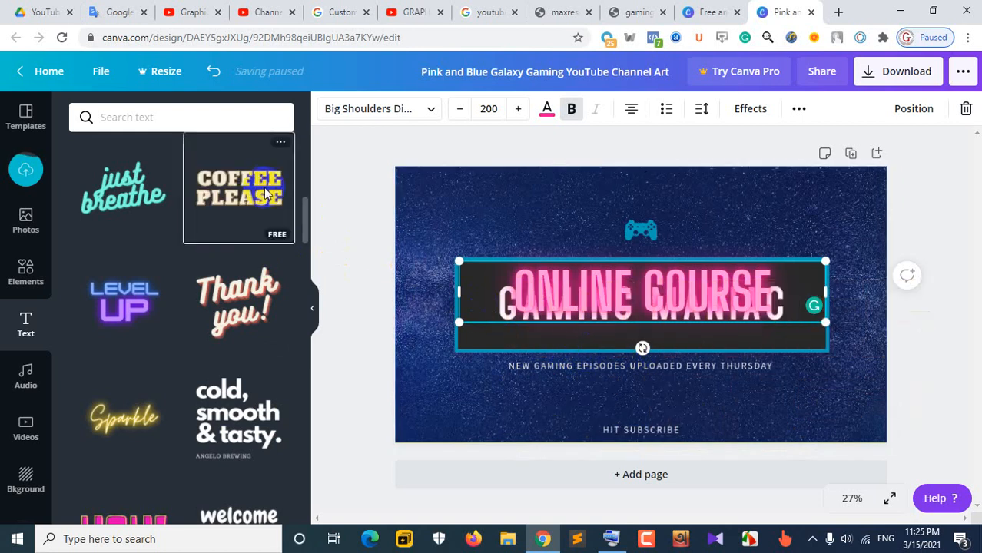
left_click(256, 191)
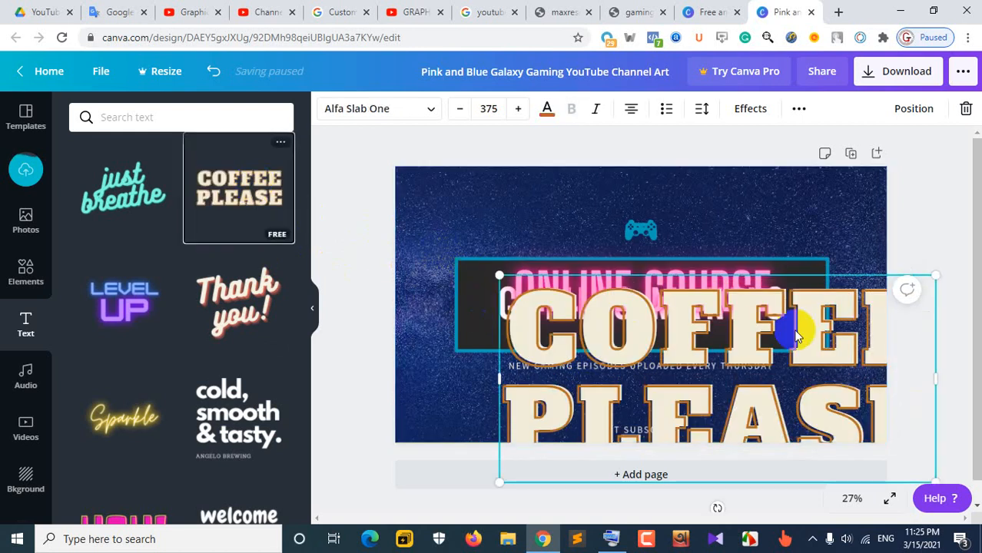
Shrink the COFFEE PLEASE text to font size 149 and widen its text box beyond the banner's edge
left_click_drag(935, 275, 668, 401)
left_click_drag(646, 470, 971, 361)
left_click_drag(528, 363, 478, 363)
Remove the line break so that COFFEE PLEASE sits on a single line
double_click(649, 381)
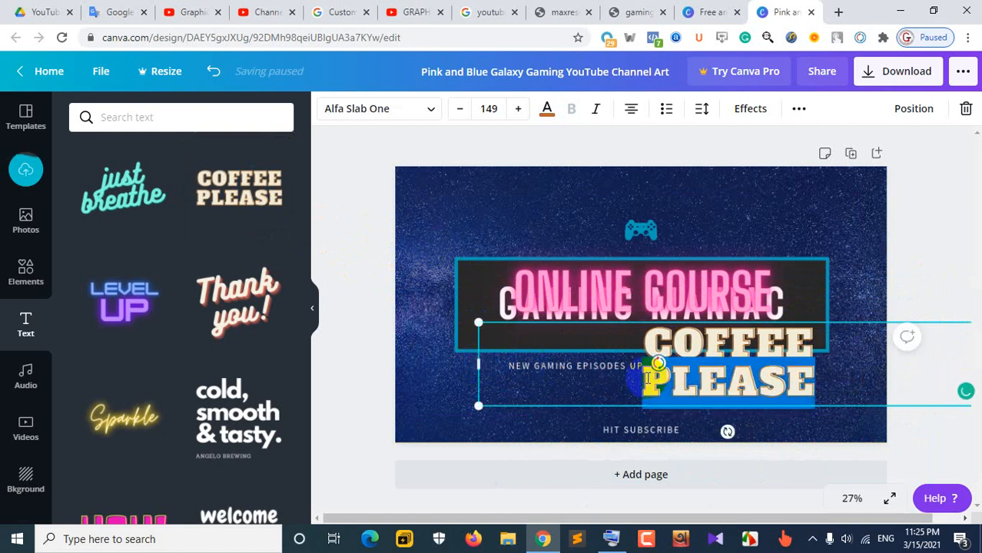
left_click(649, 381)
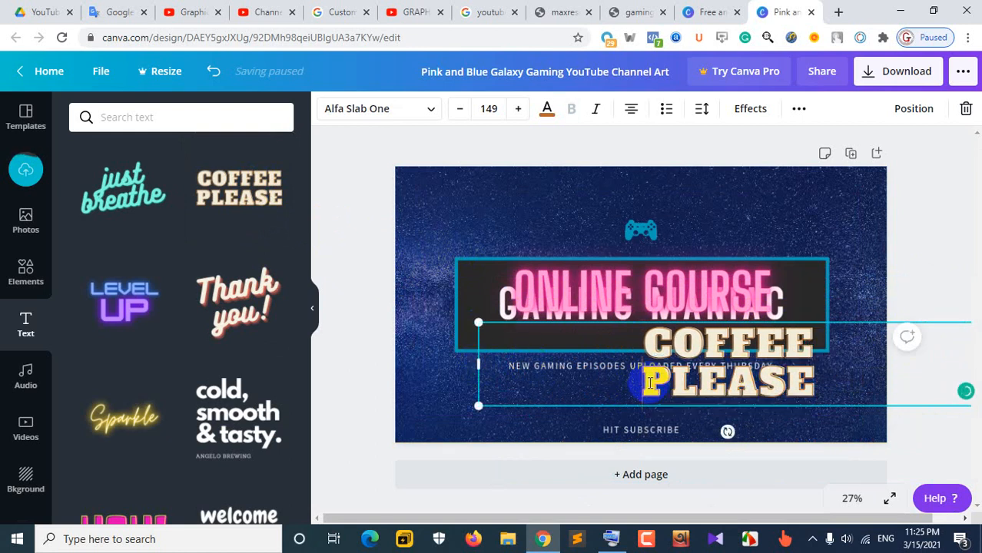
key("BackSpace")
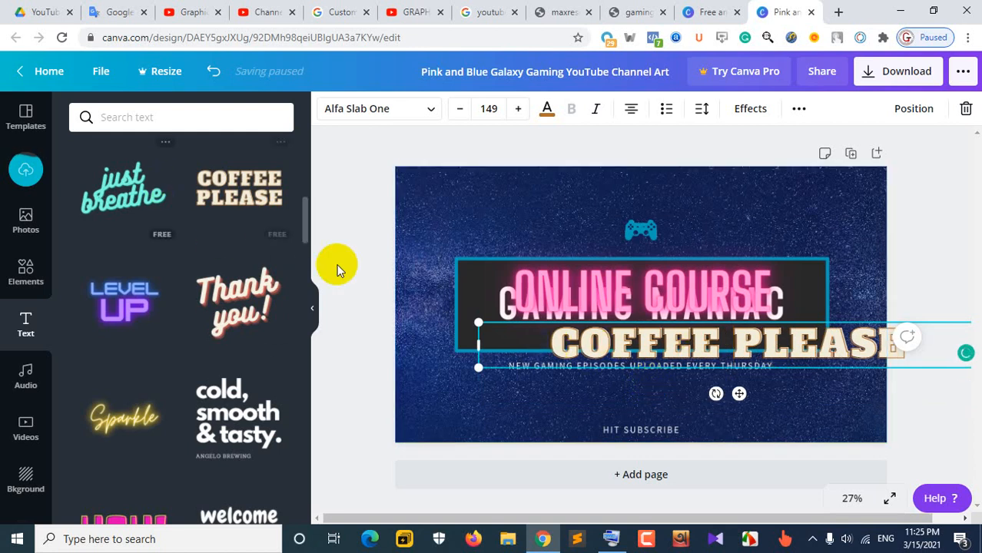
Narrow the COFFEE PLEASE text box and move it over the lower part of the dark frame, below ONLINE COURSE
left_click(503, 344)
left_click_drag(478, 343, 562, 345)
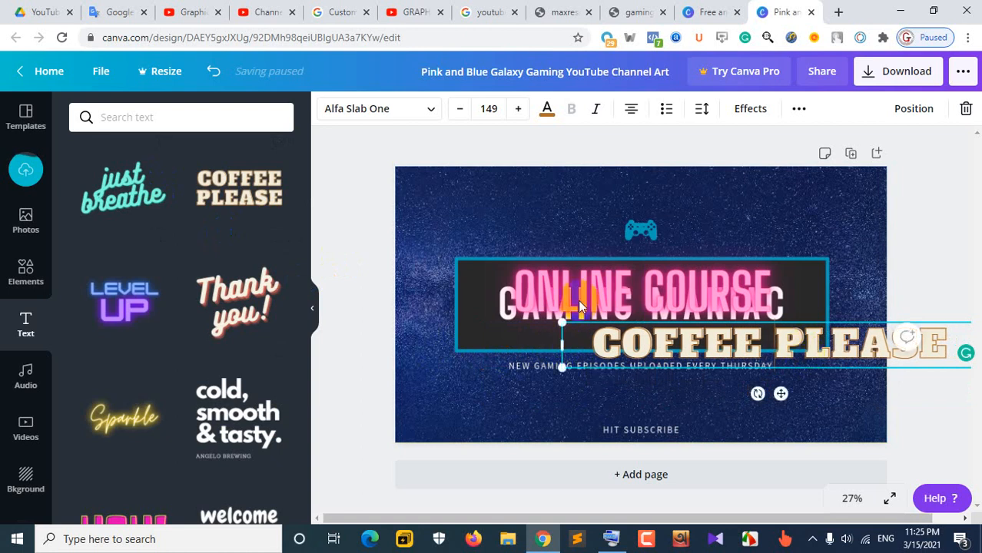
left_click(792, 328)
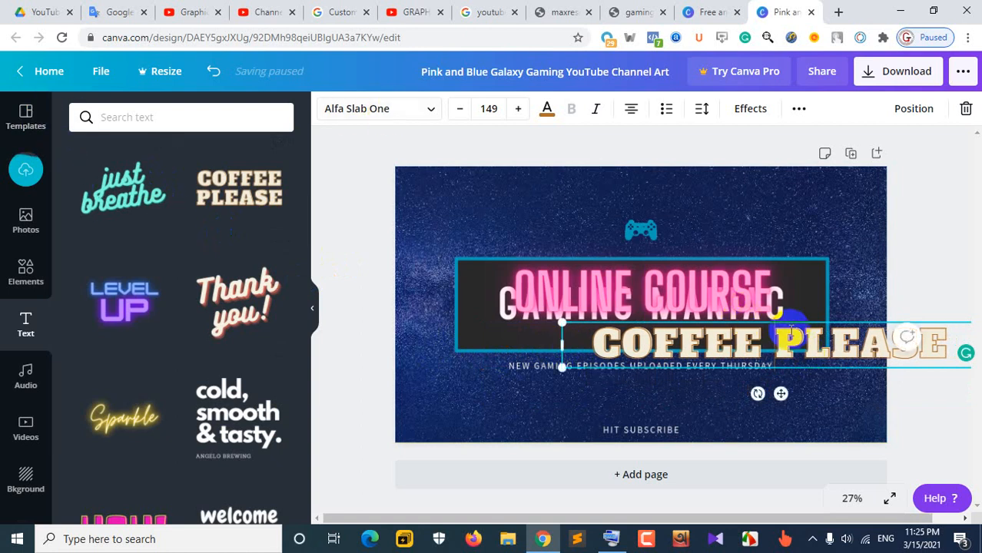
left_click_drag(803, 316, 668, 307)
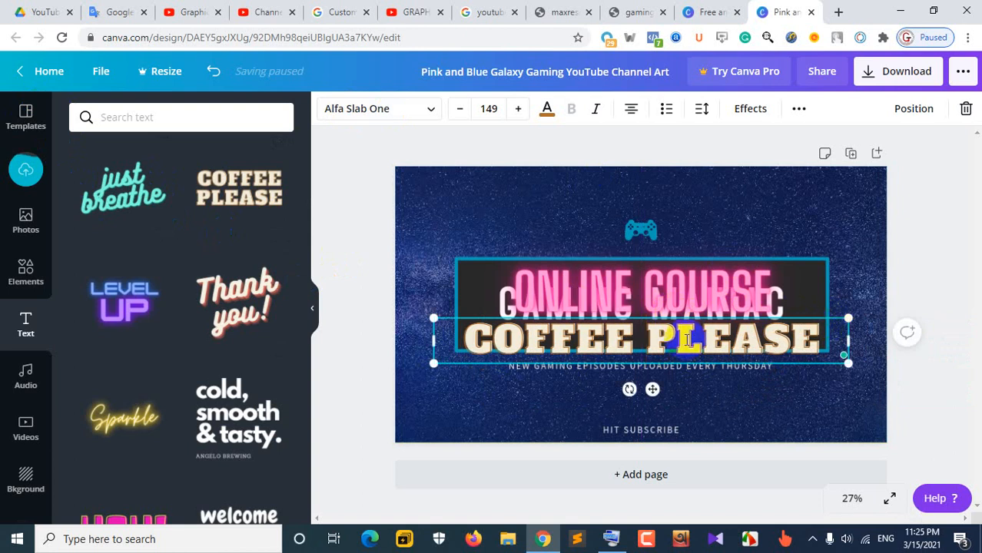
Reduce the whole COFFEE PLEASE text's font size step by step to 113
left_click(639, 335)
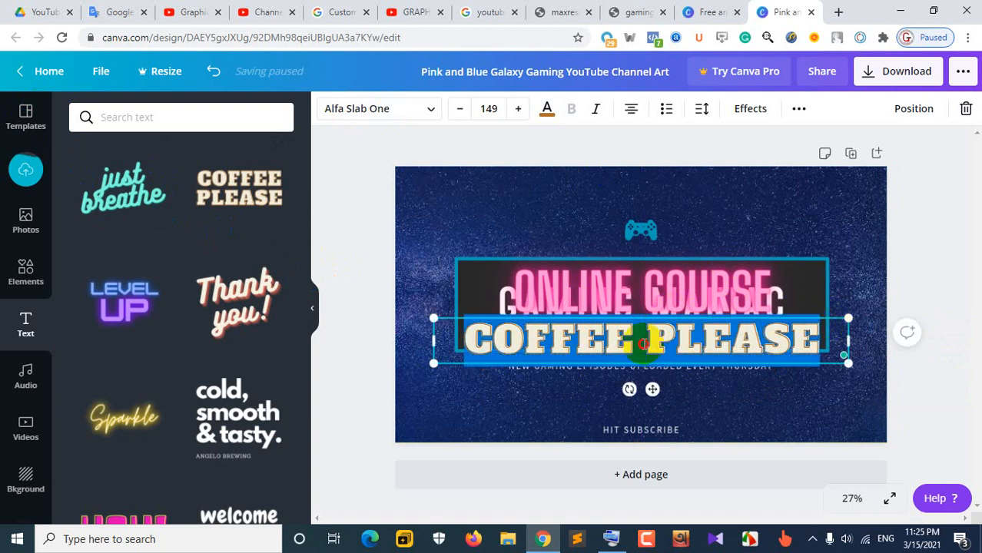
left_click(461, 109)
left_click(461, 109)
left_click(460, 110)
left_click(461, 110)
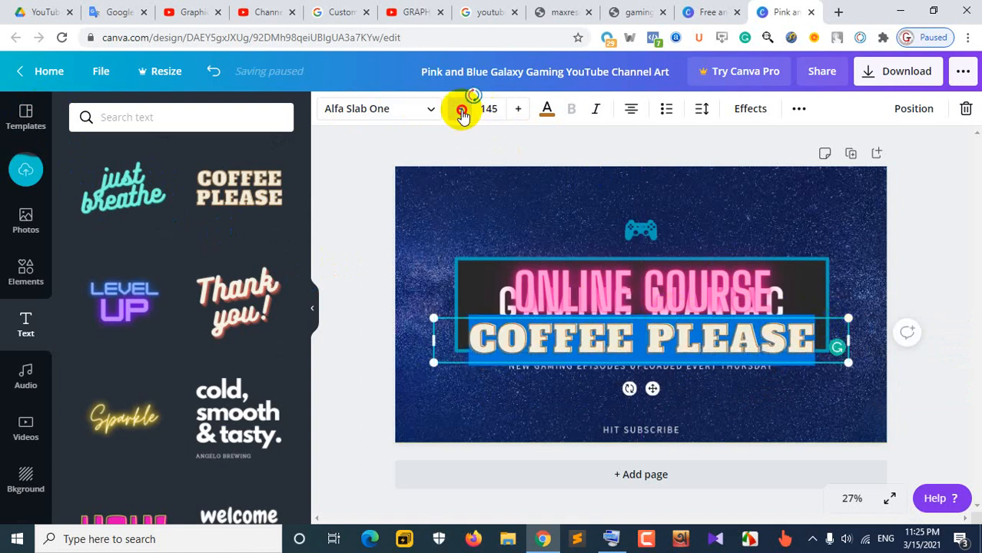
left_click(461, 110)
left_click(461, 110)
left_click(461, 110)
left_click(461, 110)
left_click(460, 110)
left_click(461, 110)
left_click(461, 110)
left_click(461, 110)
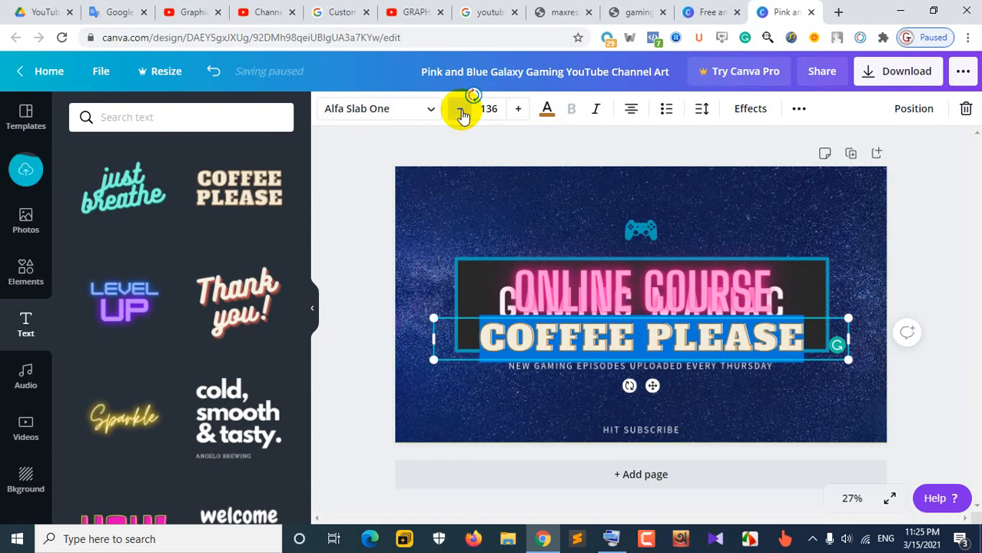
left_click(461, 110)
left_click(461, 110)
left_click(461, 110)
left_click(460, 110)
left_click(461, 110)
left_click(461, 110)
left_click(460, 110)
left_click(461, 110)
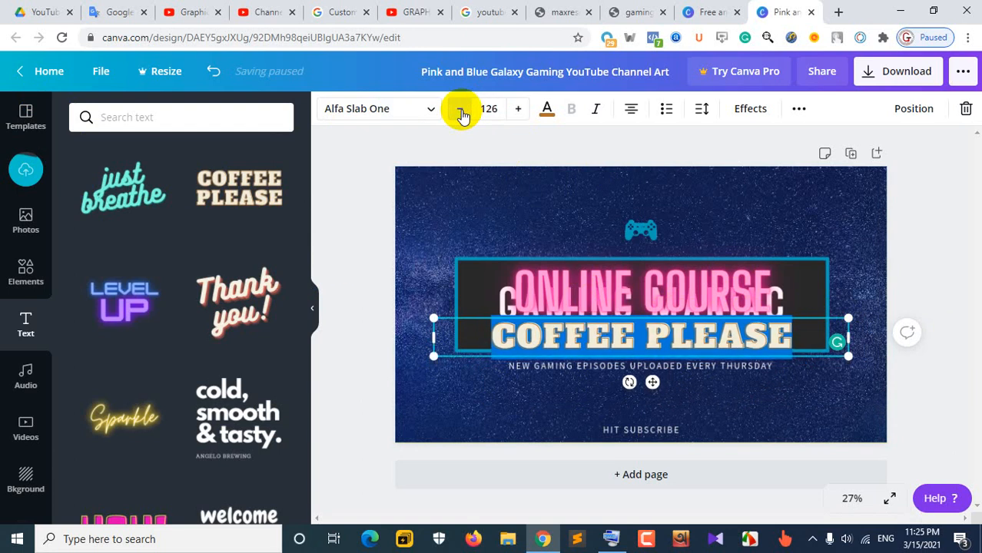
left_click(461, 110)
left_click(461, 110)
left_click(460, 110)
left_click(460, 110)
left_click(461, 110)
left_click(461, 110)
left_click(461, 110)
left_click(461, 110)
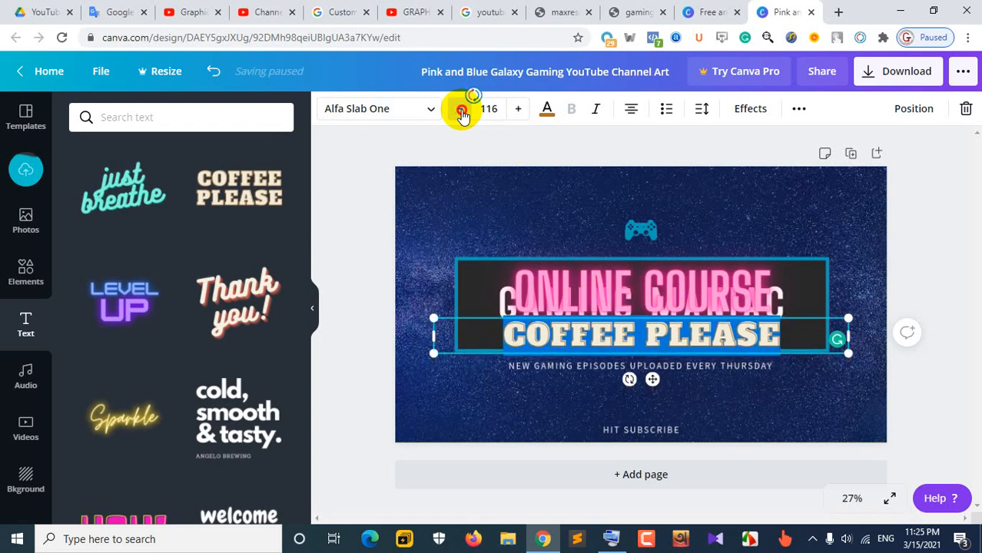
left_click(461, 110)
left_click(461, 110)
left_click(461, 110)
Set the COFFEE PLEASE text's font size to 96
left_click(489, 108)
scroll(521, 349, "down", 3)
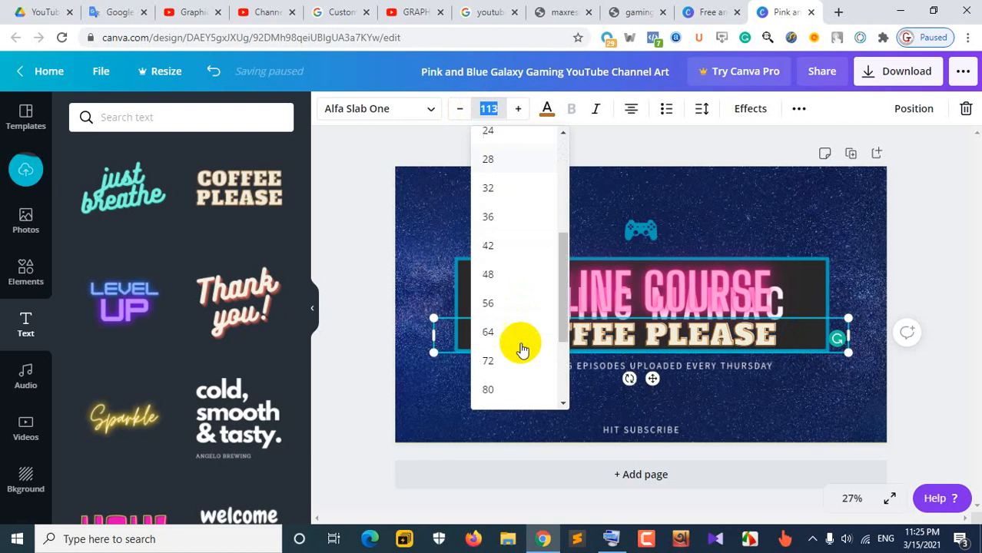
scroll(521, 350, "down", 2)
left_click(491, 303)
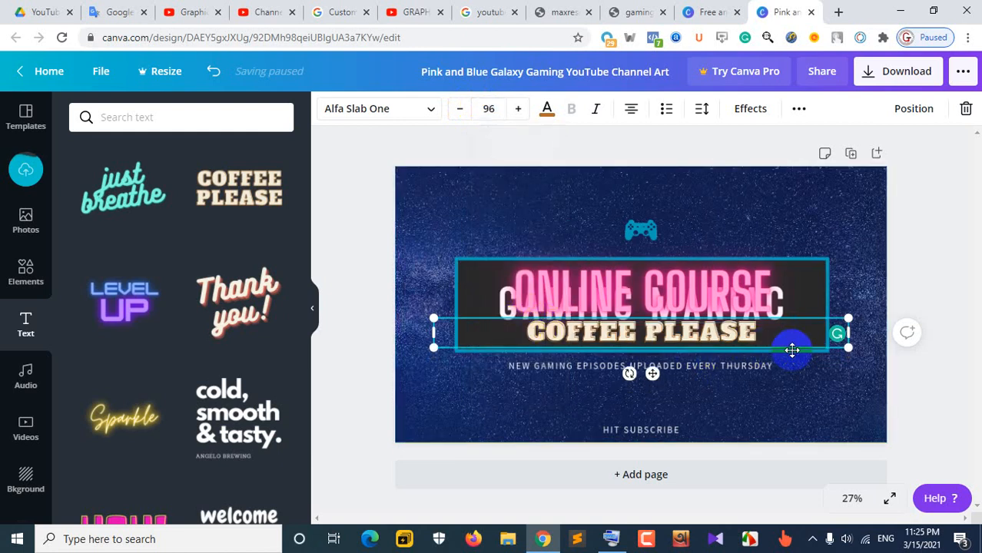
Nudge the COFFEE PLEASE text slightly down, keeping it inside the dark frame's lower edge
key("Down")
key("Down")
key("Down")
key("Down")
key("Down")
key("Down")
key("Down")
key("Down")
key("Down")
key("Down")
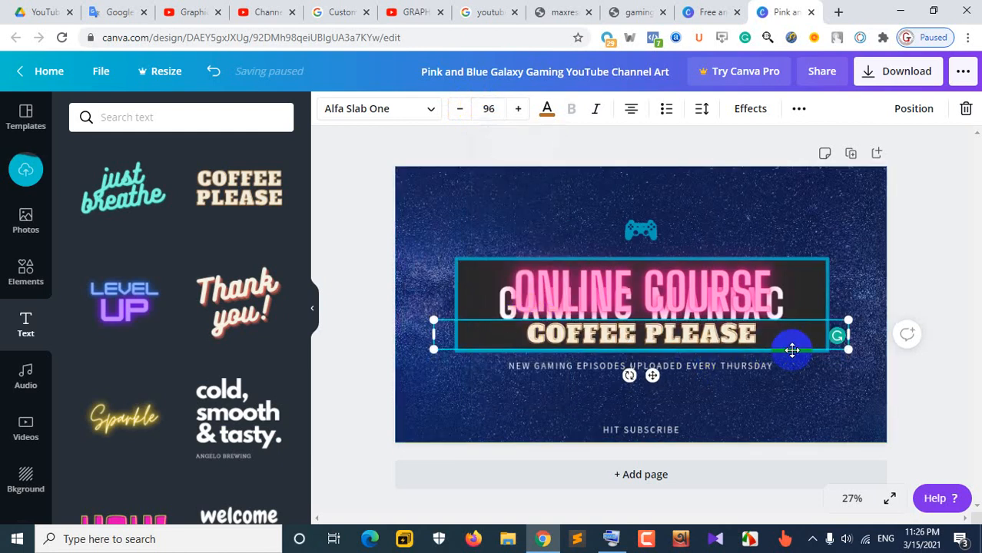
key("Down")
key("Down")
key("Down")
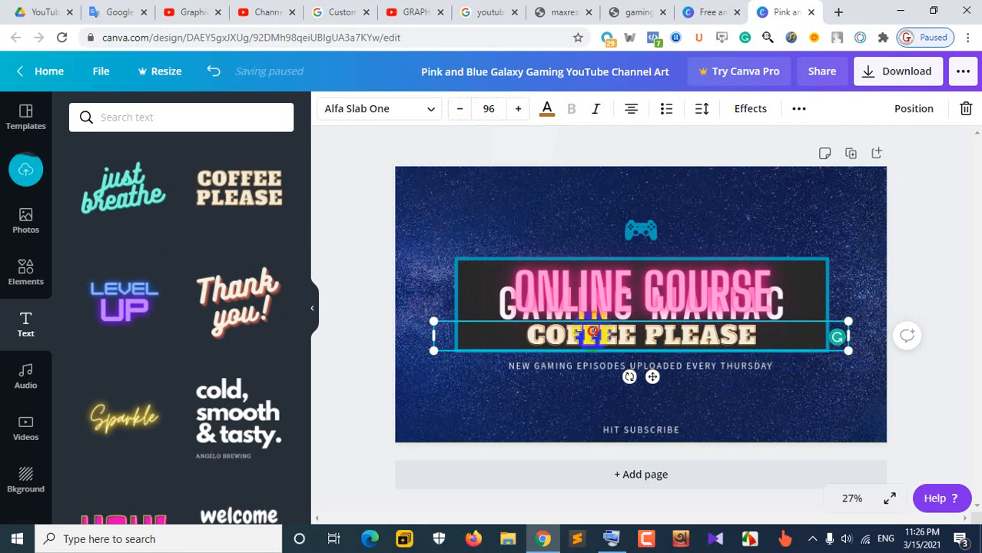
Replace the COFFEE PLEASE wording with LEARN & EARN and deselect the text
double_click(589, 331)
triple_click(662, 337)
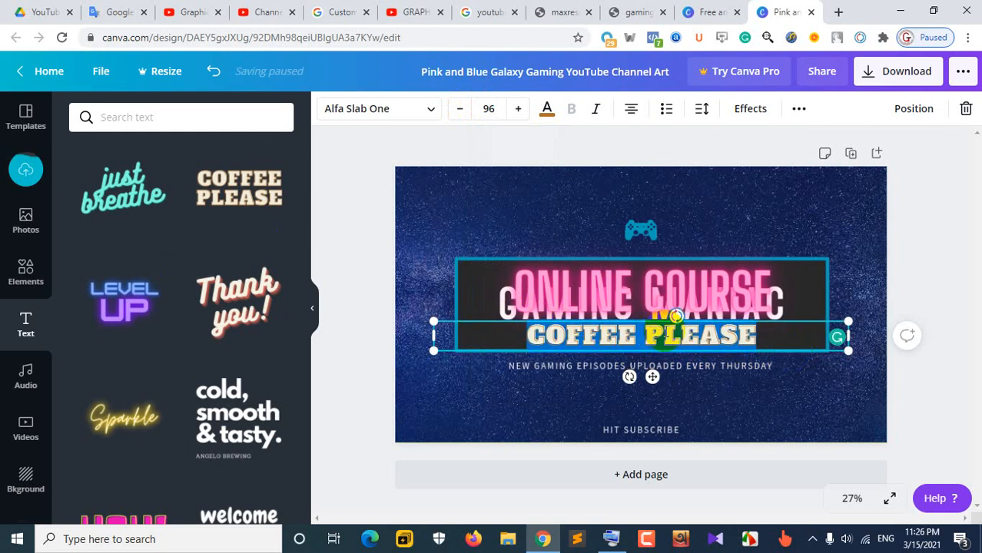
type("LE")
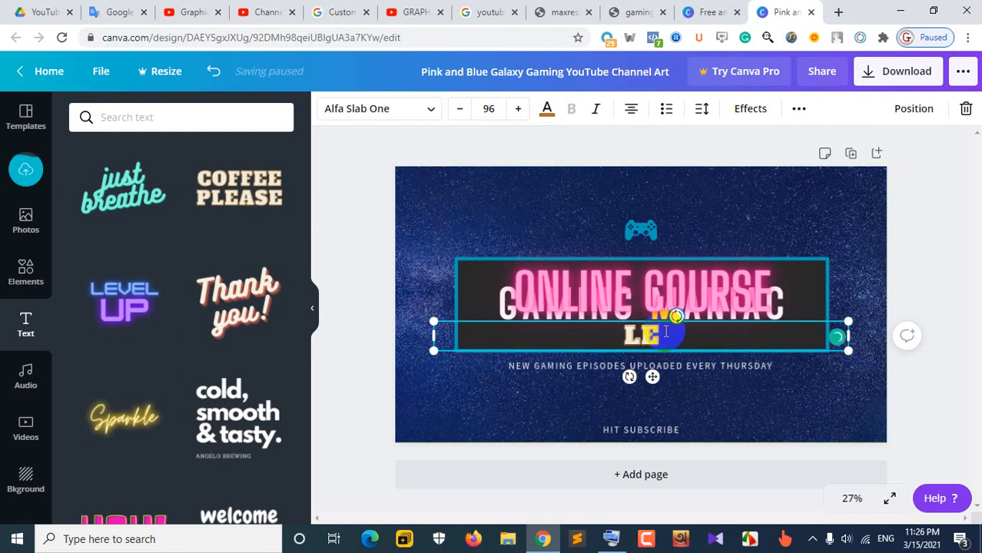
type("ARN")
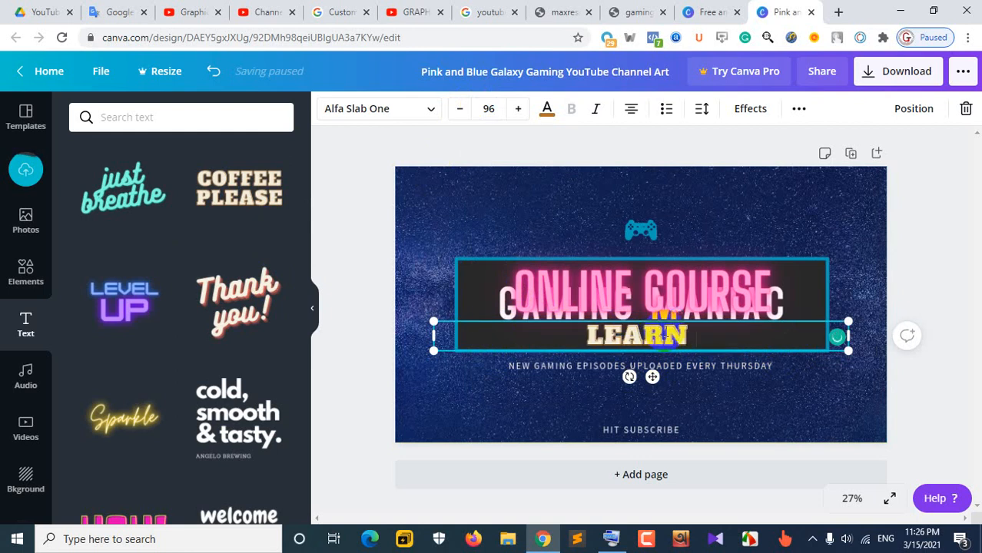
type(" &")
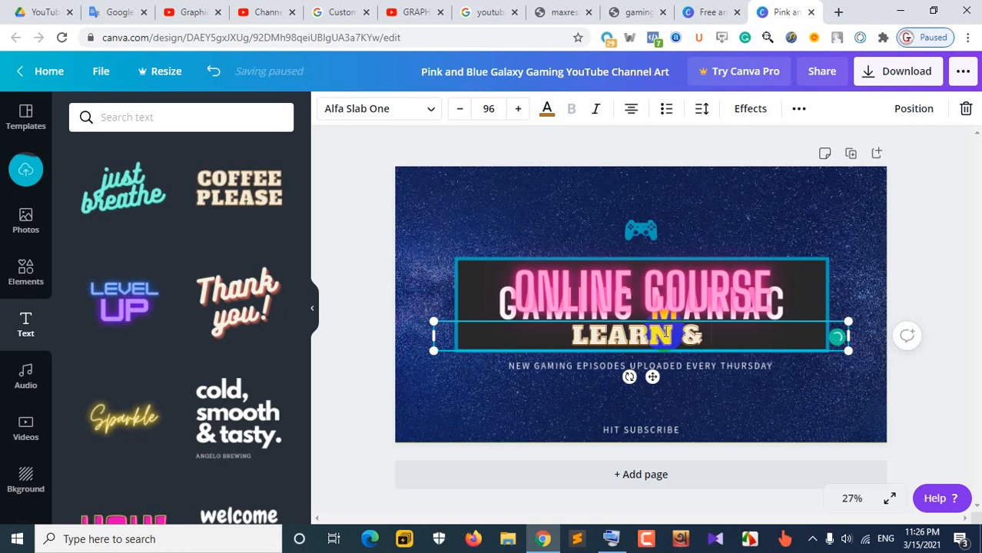
type(" REA")
key("BackSpace")
key("BackSpace")
key("BackSpace")
key("BackSpace")
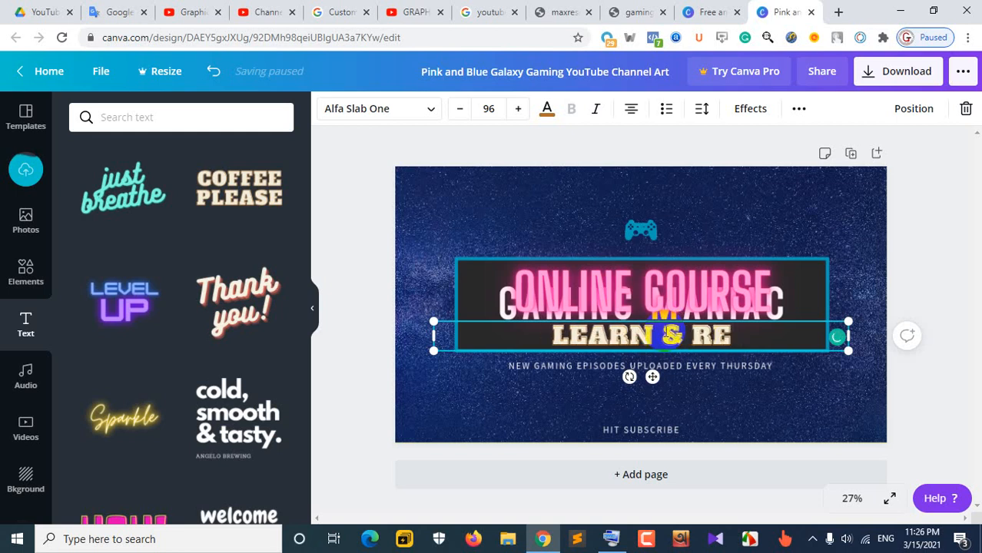
type("EAR")
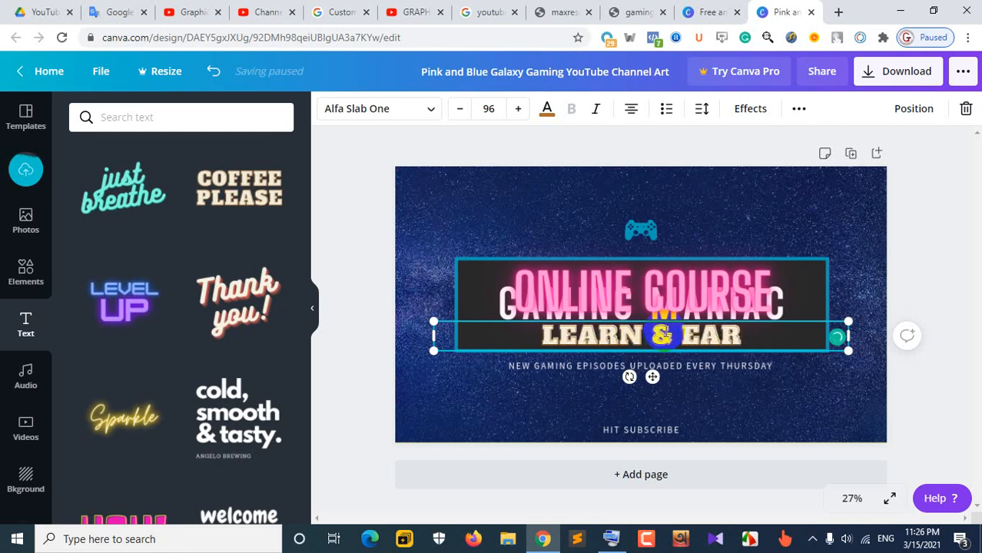
type("N")
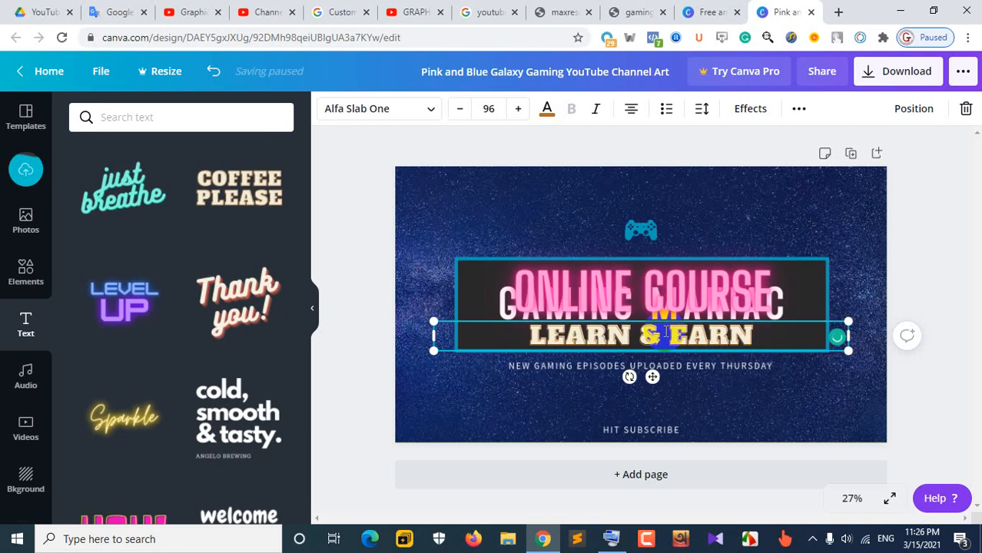
left_click(945, 390)
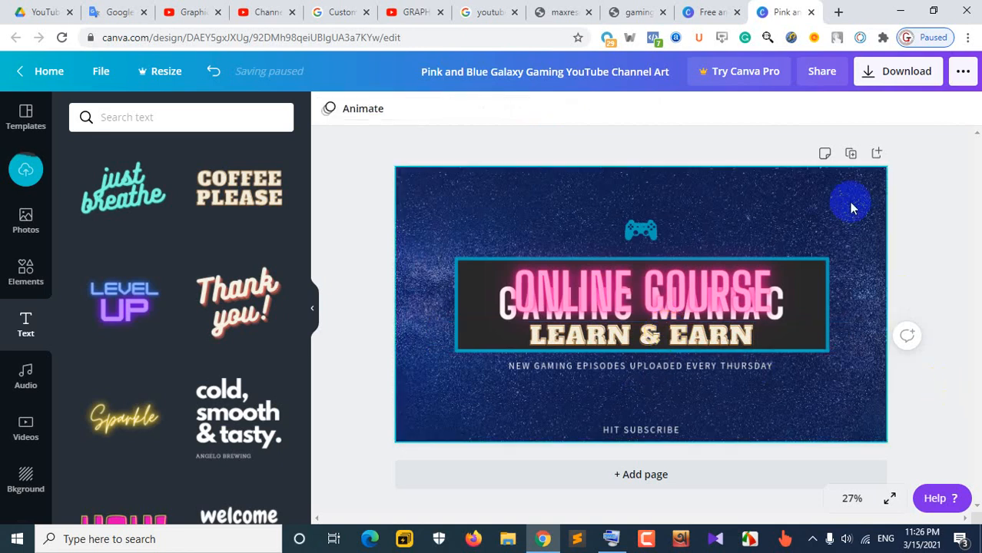
Delete the blue galaxy design with its dark frame, controller icon and GAMING MANIAC texts from the banner
left_click(800, 207)
key("Delete")
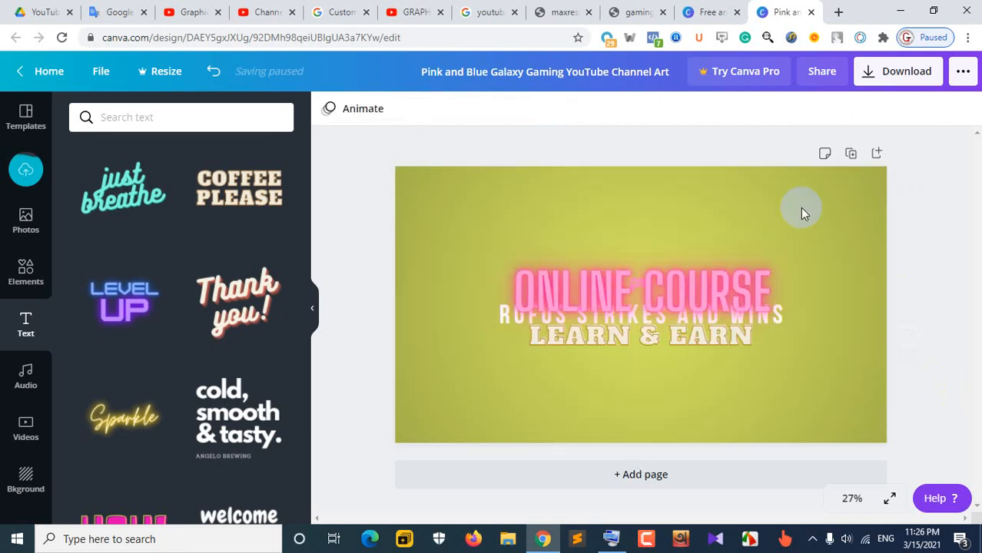
Try deleting the ONLINE COURSE text and undo its deletion
left_click(819, 308)
key("Delete")
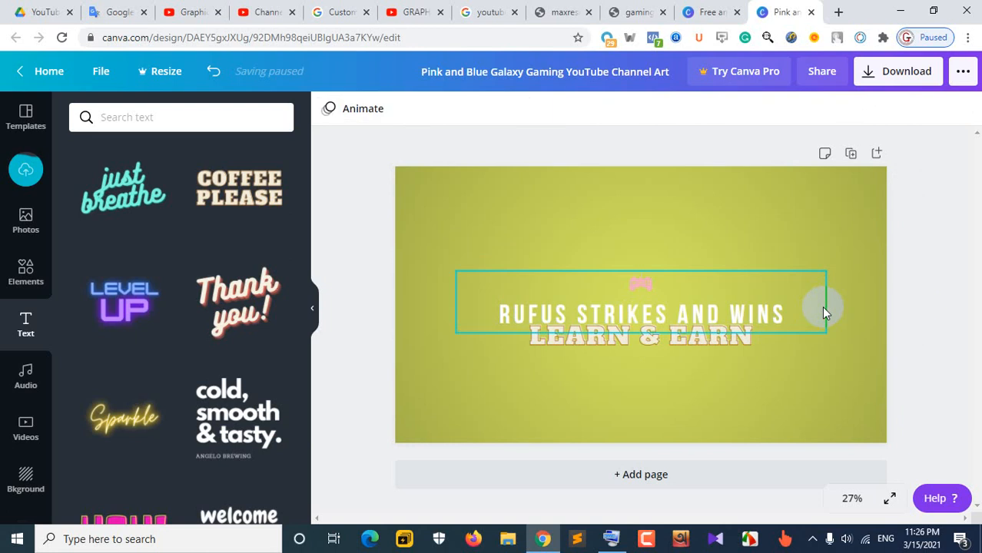
key("ctrl+z")
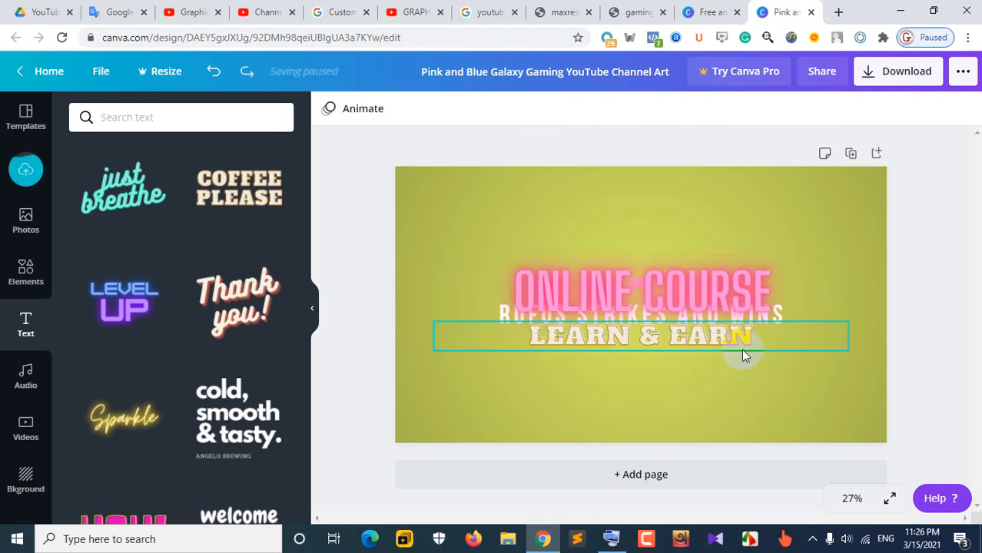
Lock the ONLINE COURSE text in its place on the banner
left_click(780, 314)
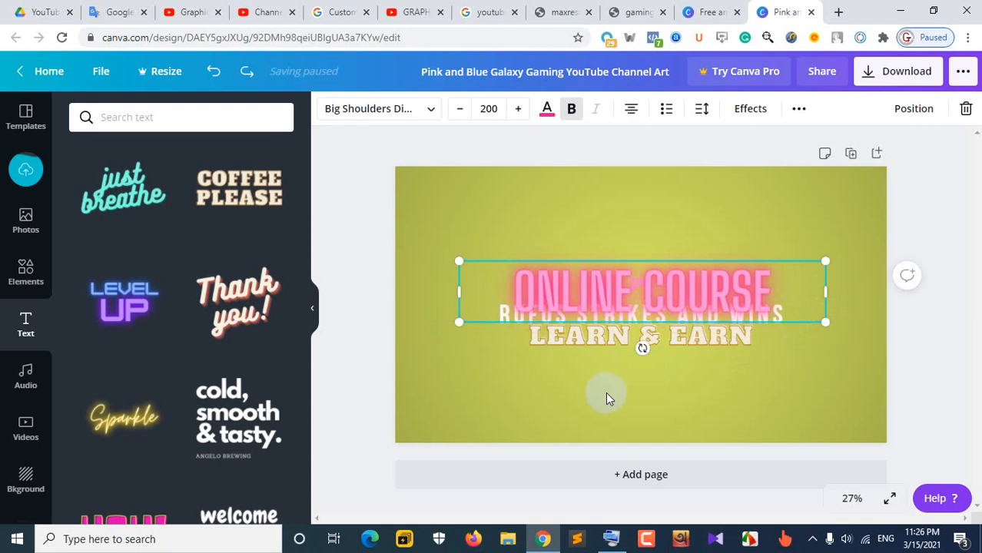
left_click(488, 393)
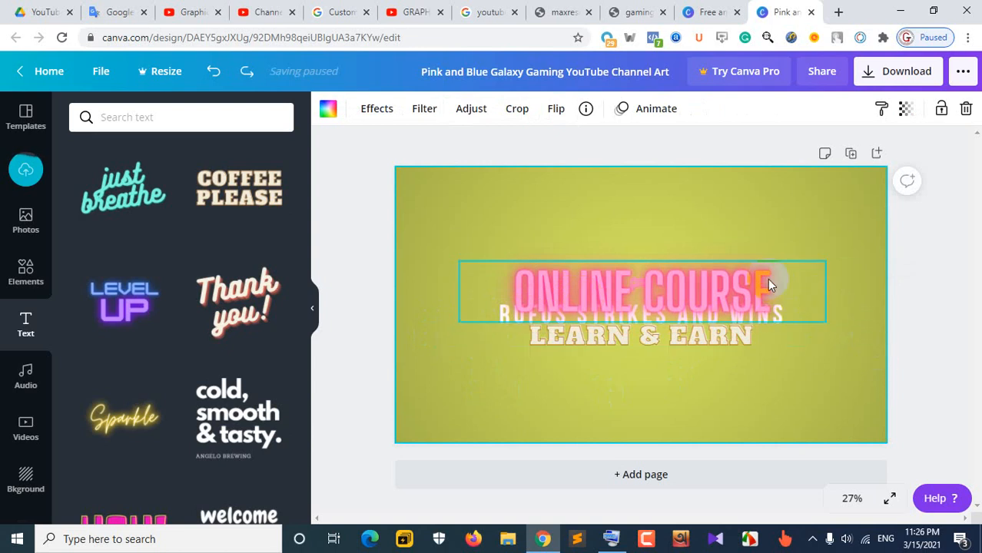
left_click(743, 286)
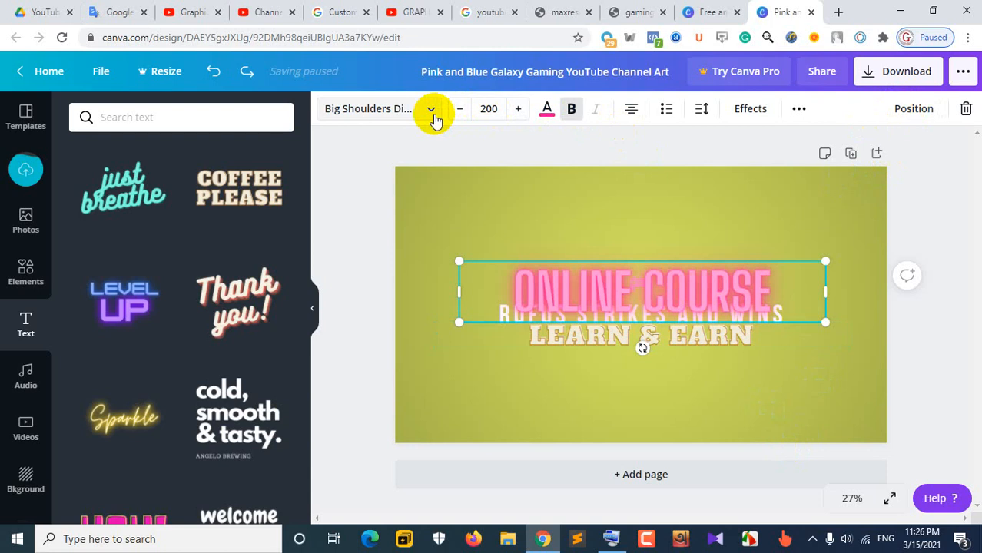
left_click(797, 110)
left_click(766, 144)
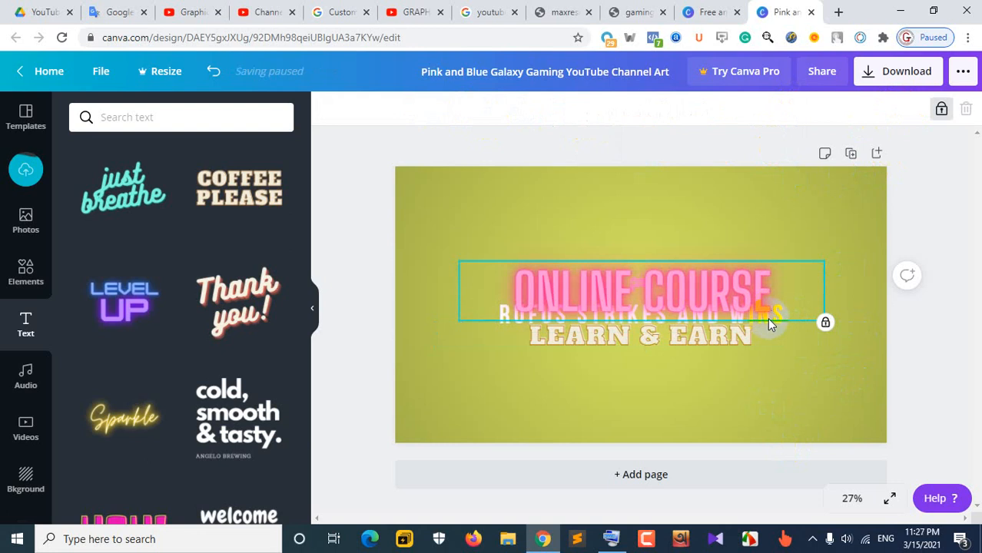
Lock the LEARN & EARN text below ONLINE COURSE
left_click(734, 346)
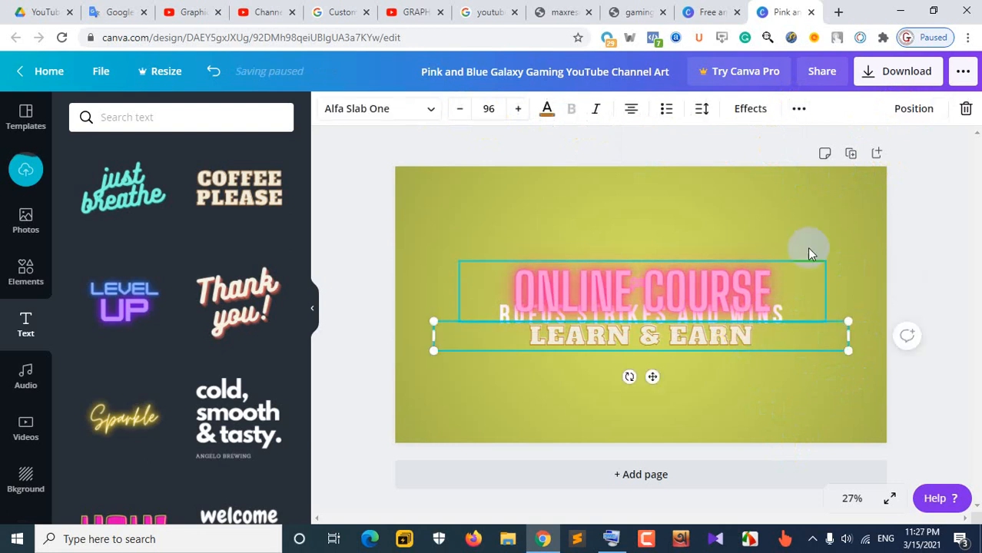
left_click(798, 110)
left_click(764, 144)
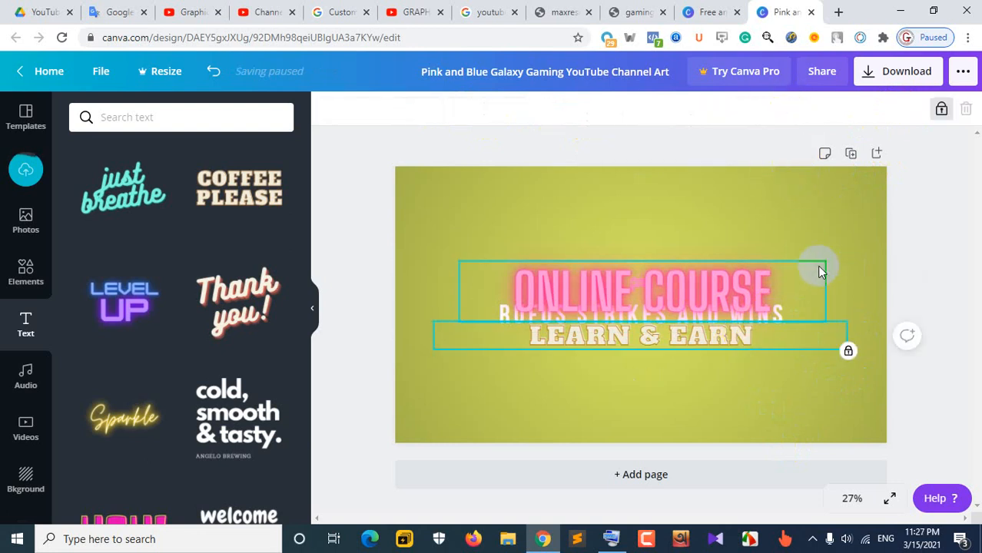
Try to select the RUFUS STRIKES AND WINS text hidden behind the locked ONLINE COURSE and LEARN & EARN texts
left_click(778, 315)
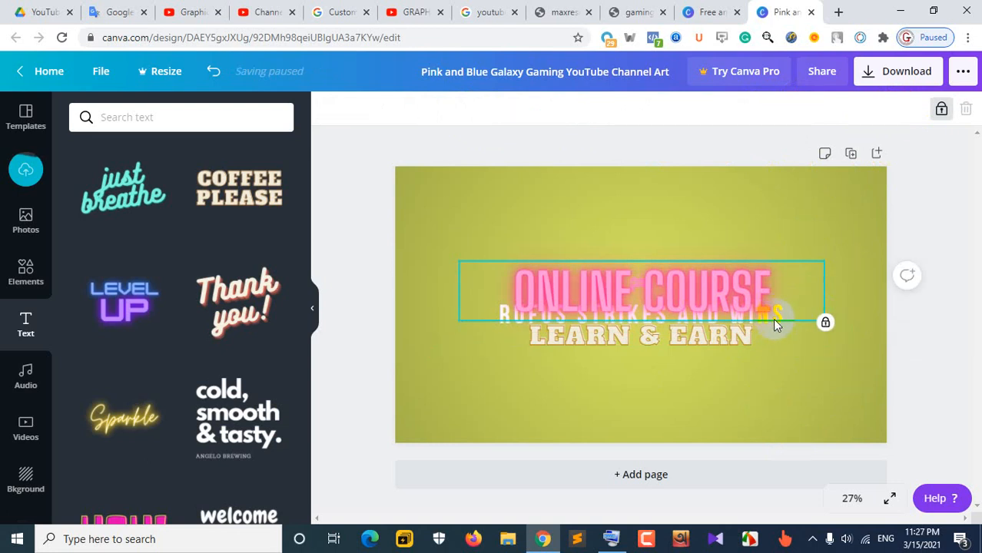
left_click(735, 338)
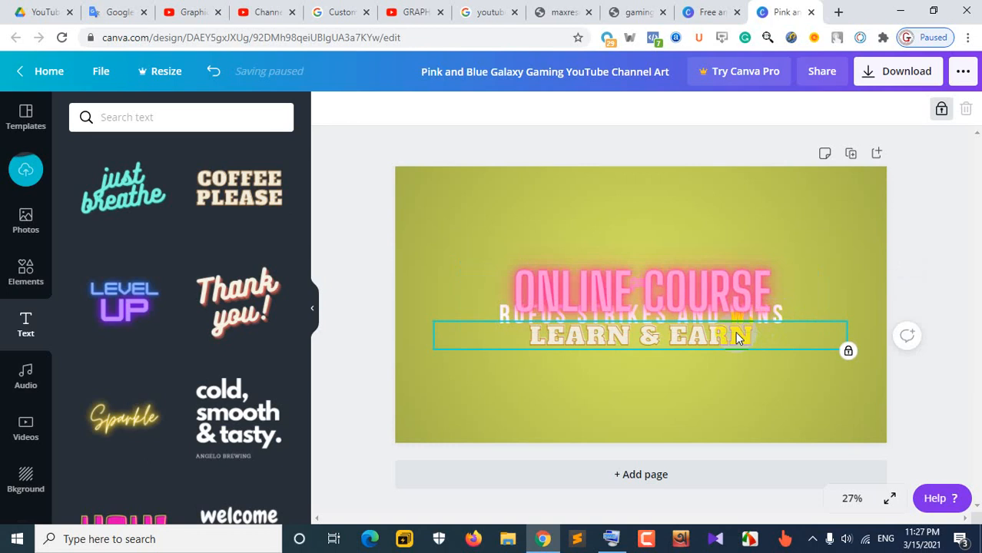
left_click(514, 316)
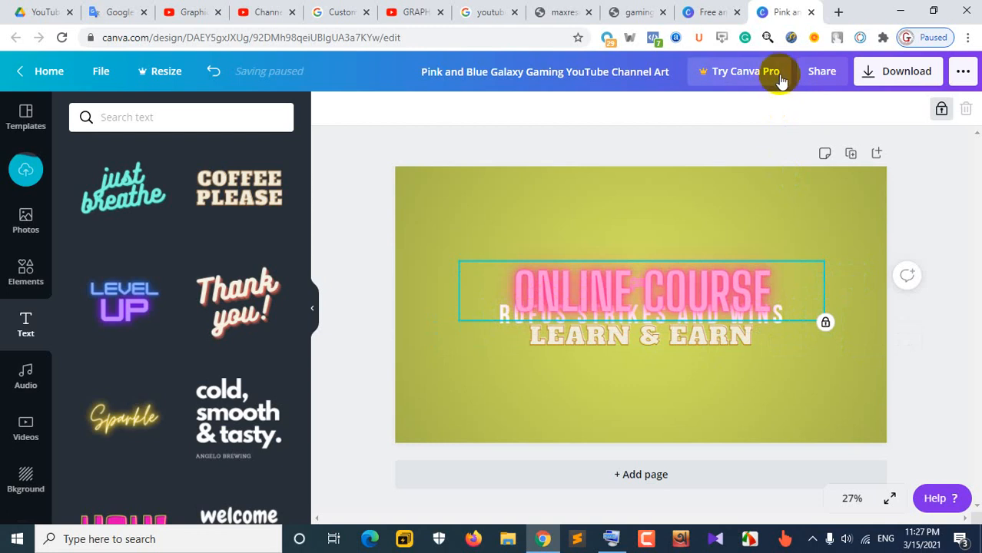
left_click(711, 367)
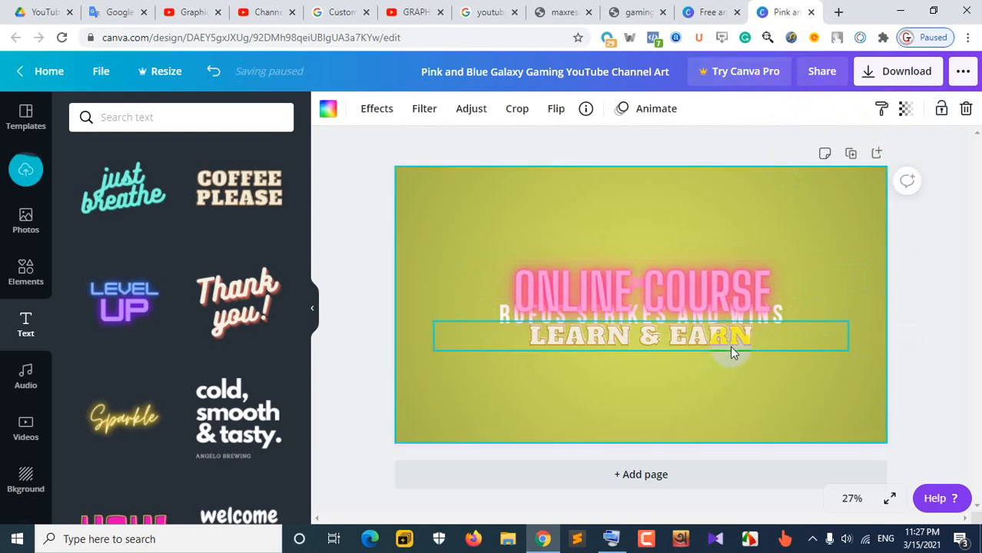
left_click(782, 316)
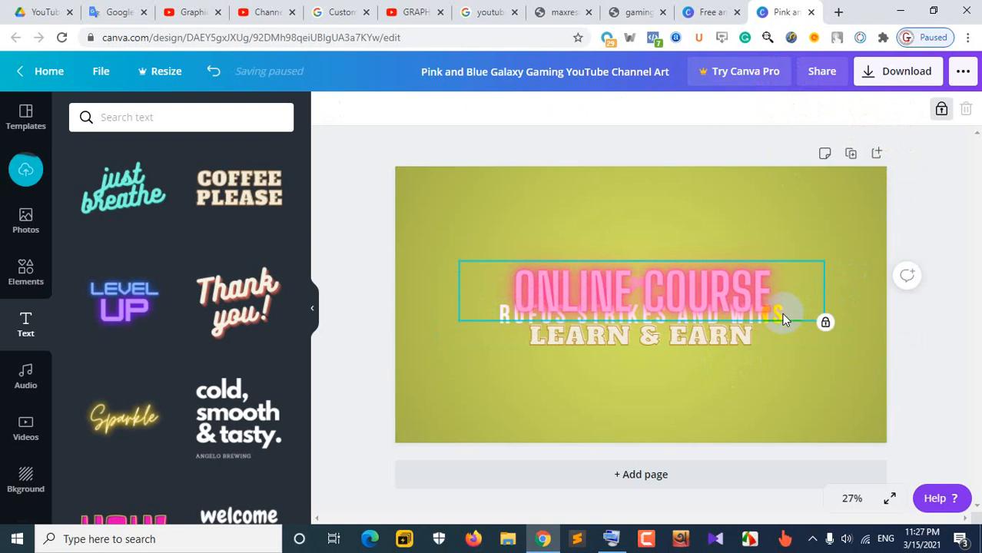
Lock the yellow-green background image of the banner
left_click(795, 361)
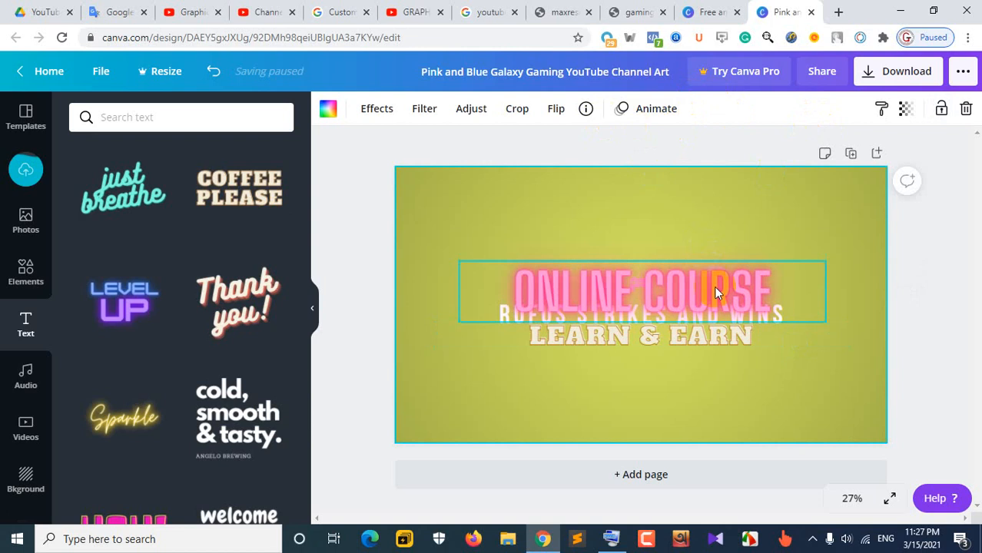
left_click(905, 109)
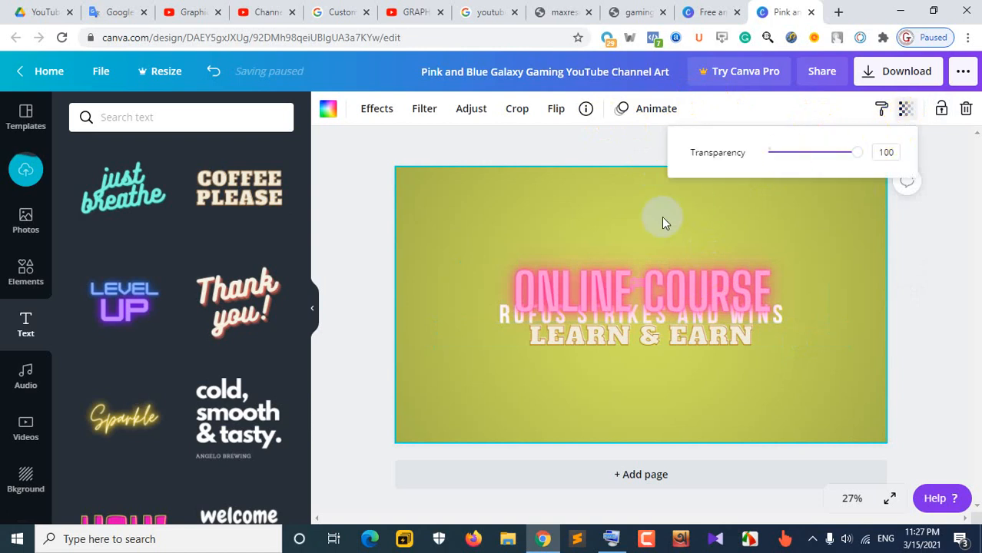
left_click(941, 109)
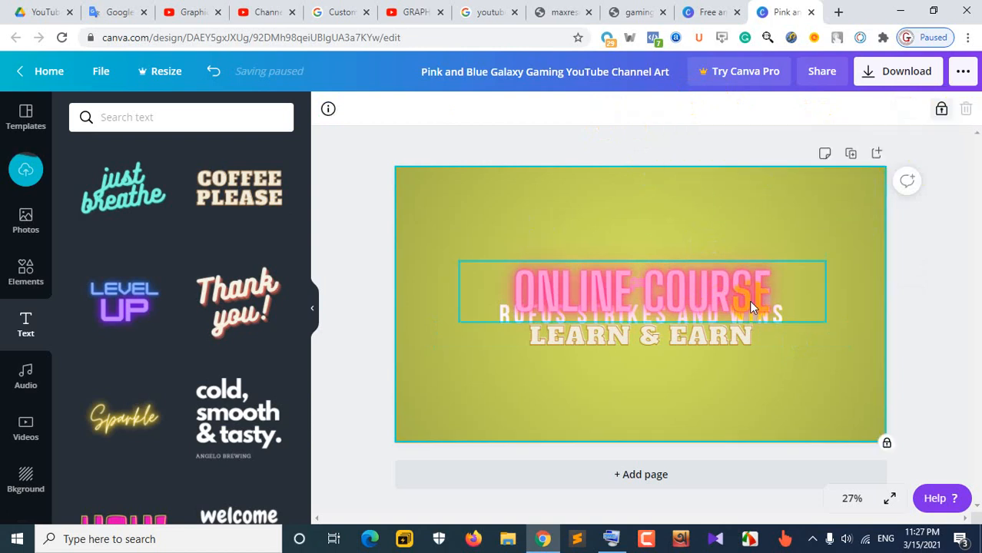
Unlock the ONLINE COURSE text and move it up, clear of the RUFUS STRIKES AND WINS text
left_click(745, 318)
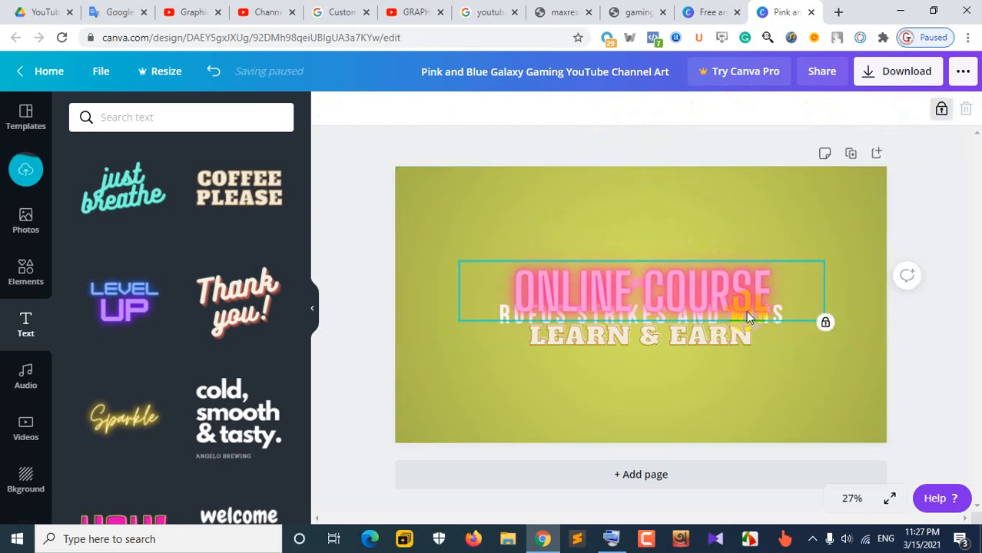
left_click(940, 109)
left_click_drag(749, 300, 739, 255)
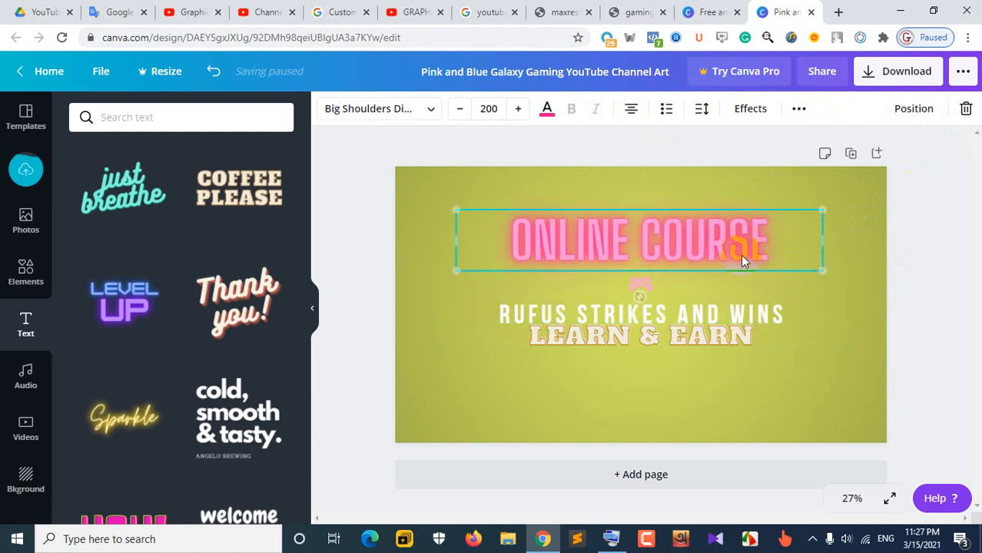
Delete the RUFUS STRIKES AND WINS text and the small pink controller icon above it
left_click(752, 315)
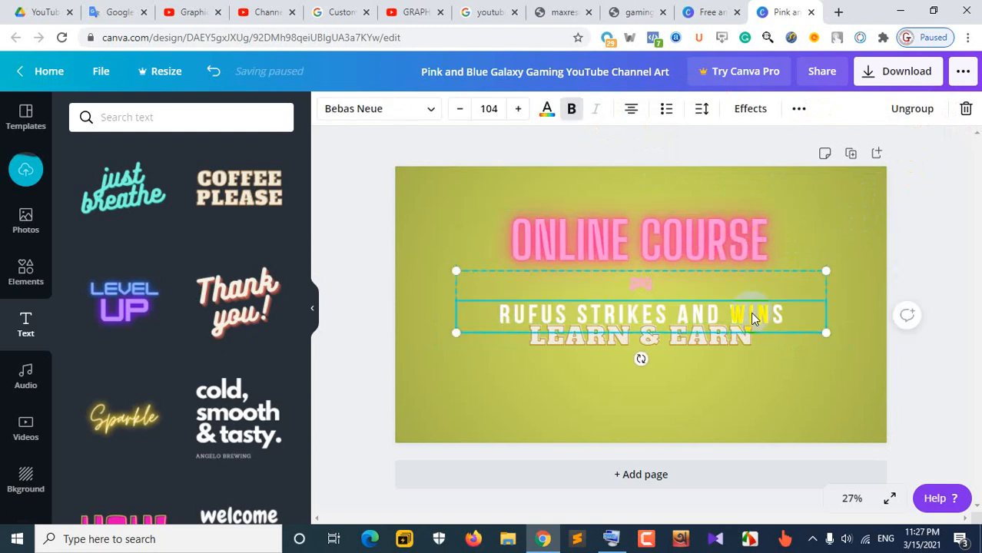
key("Delete")
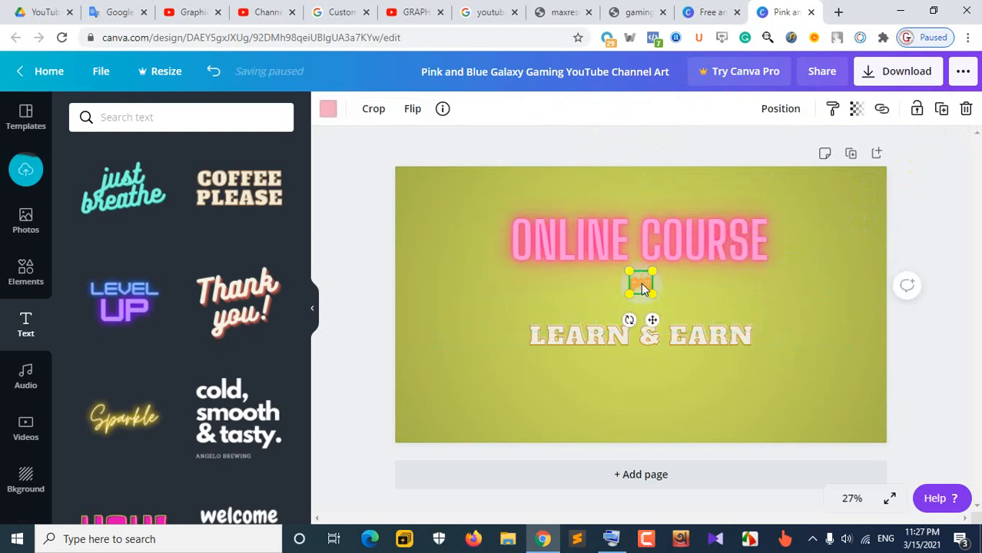
key("Delete")
Move the ONLINE COURSE text back down to sit directly above LEARN & EARN and deselect it
left_click(695, 249)
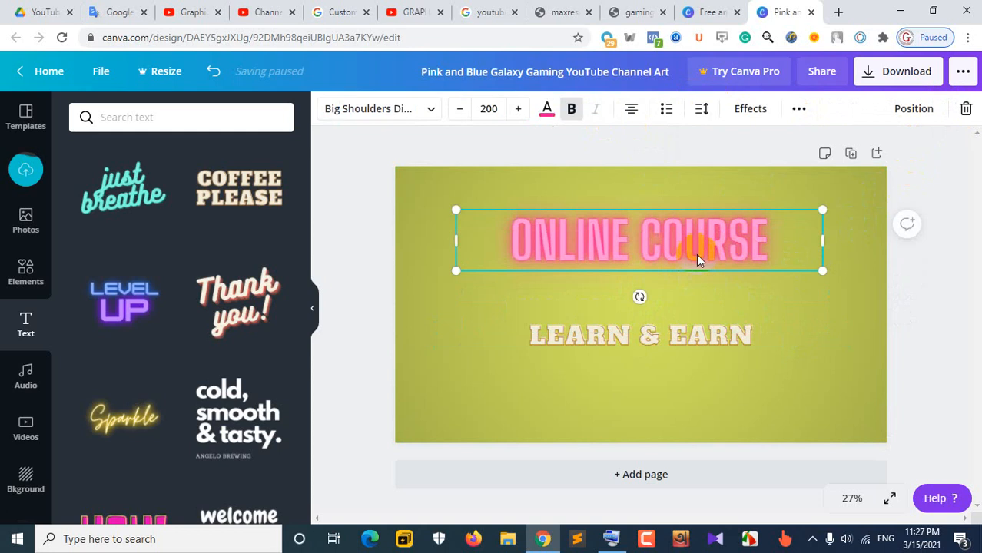
left_click_drag(696, 254, 694, 309)
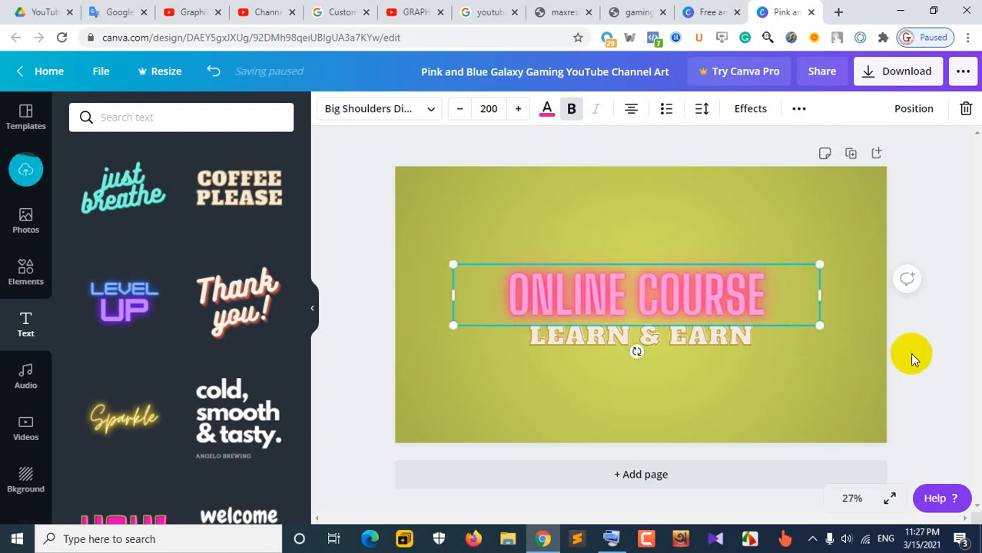
left_click(906, 397)
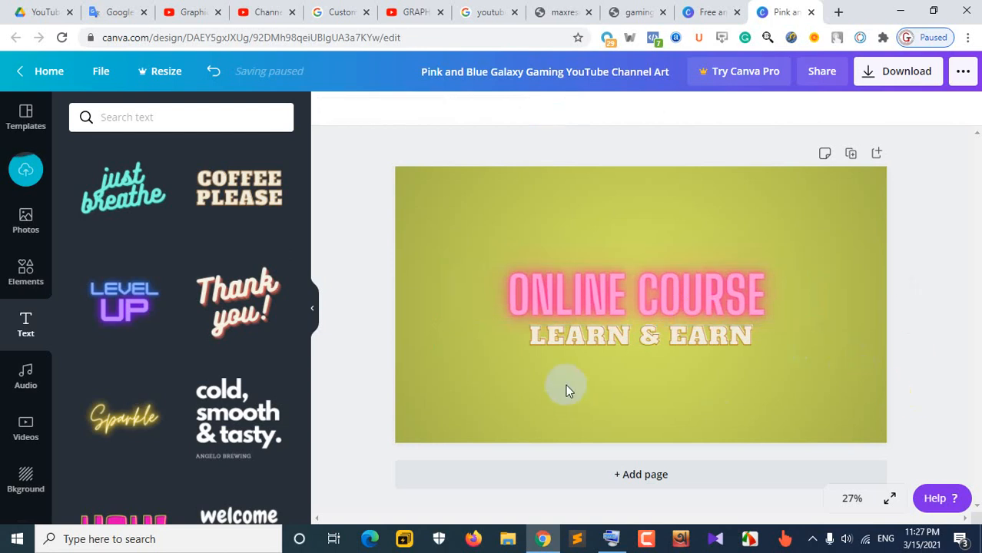
Try selecting the LEARN & EARN and ONLINE COURSE texts together on the banner
left_click(633, 335)
left_click(639, 306, "shift")
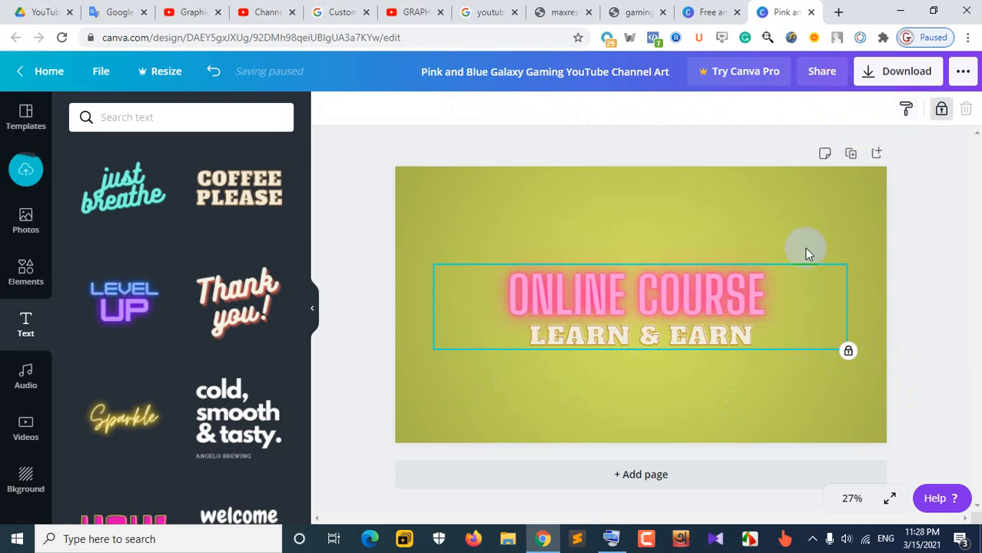
left_click(708, 380)
left_click(682, 277)
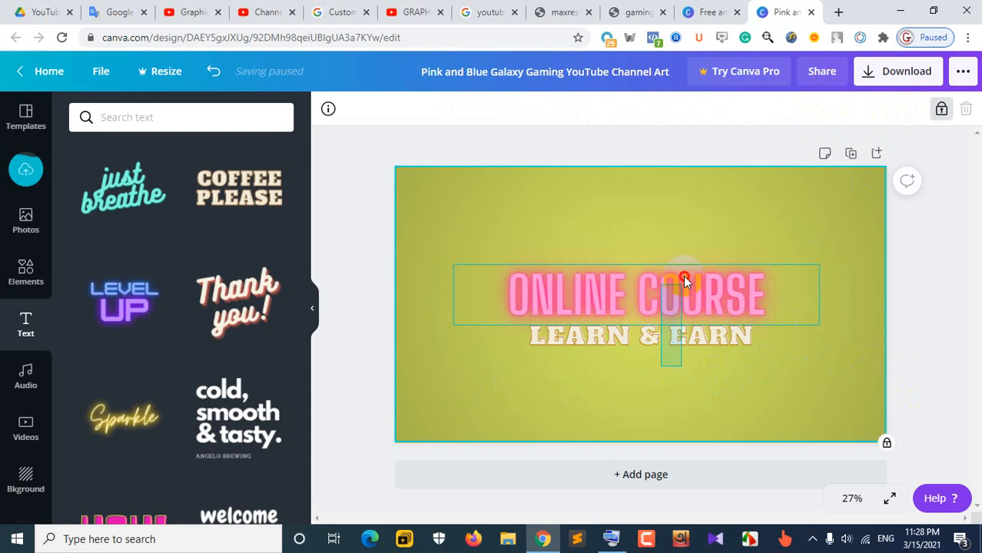
left_click(648, 341)
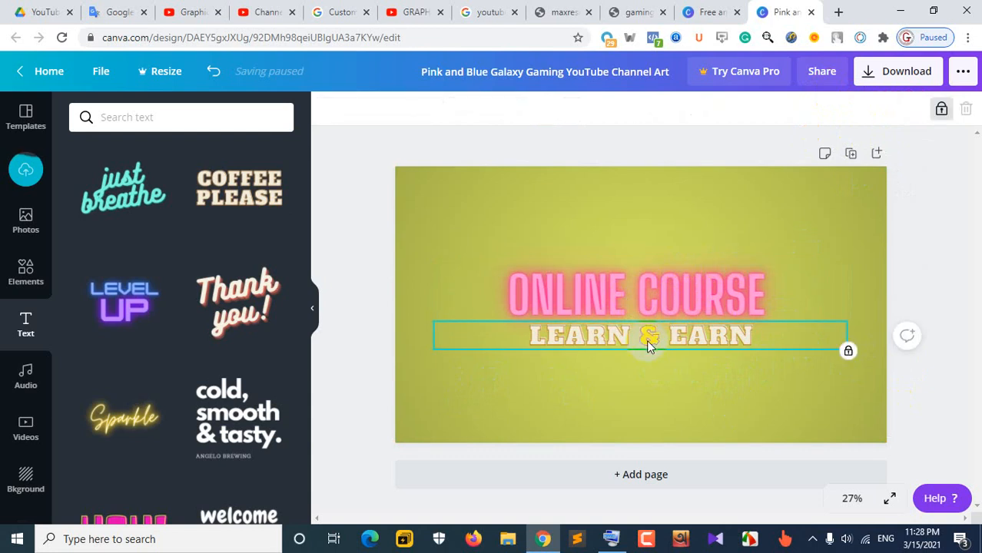
left_click(615, 303, "shift")
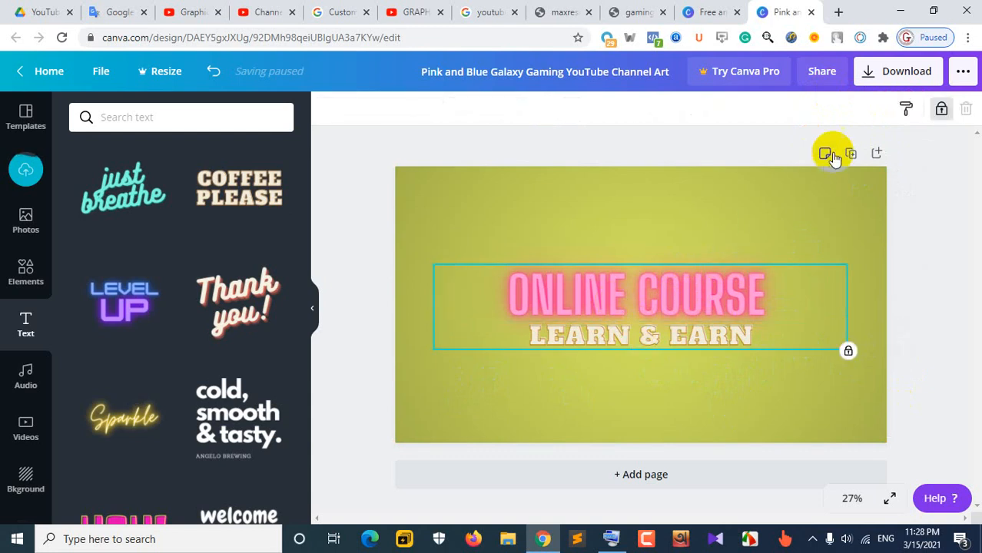
left_click(698, 368)
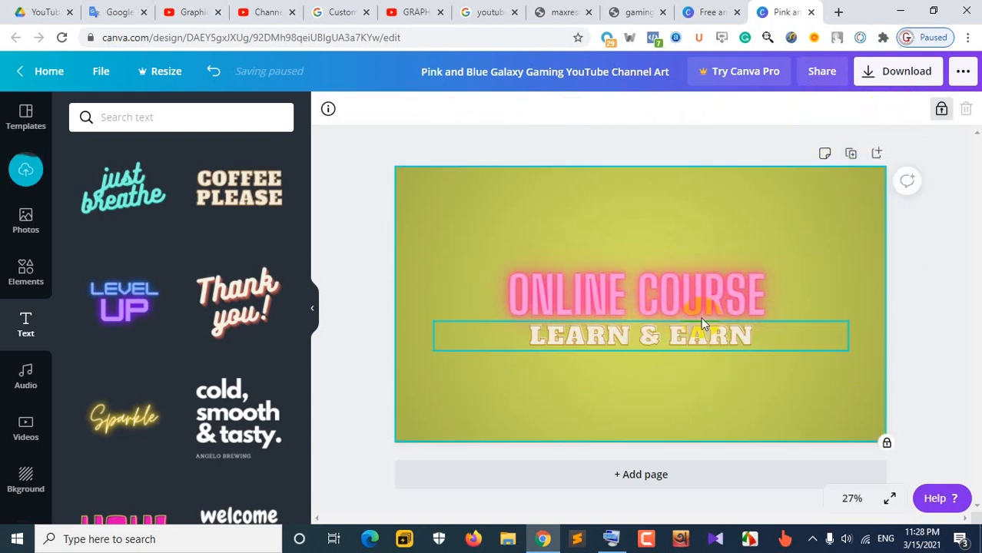
Look through the additional formatting options of the ONLINE COURSE text, including transparency, and deselect it
left_click(696, 306)
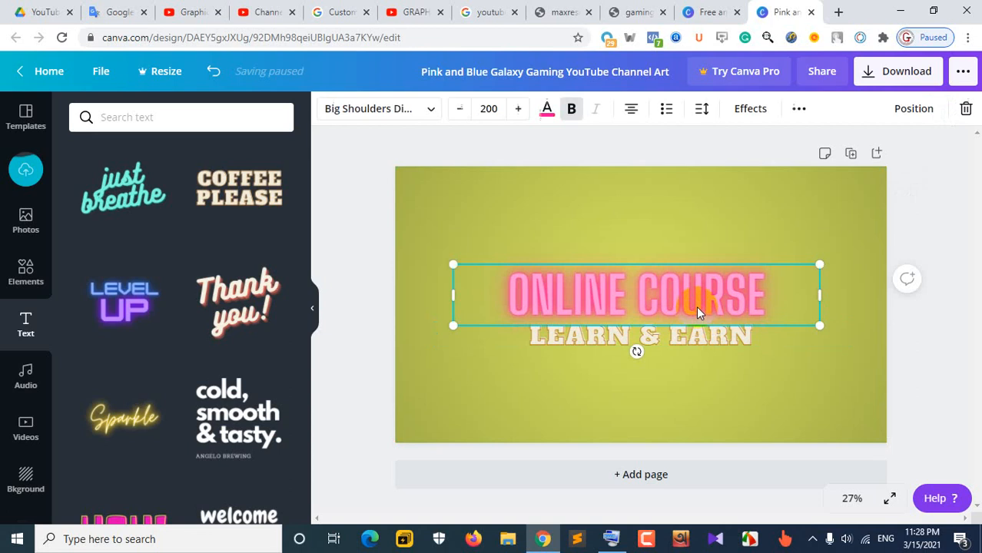
left_click(797, 109)
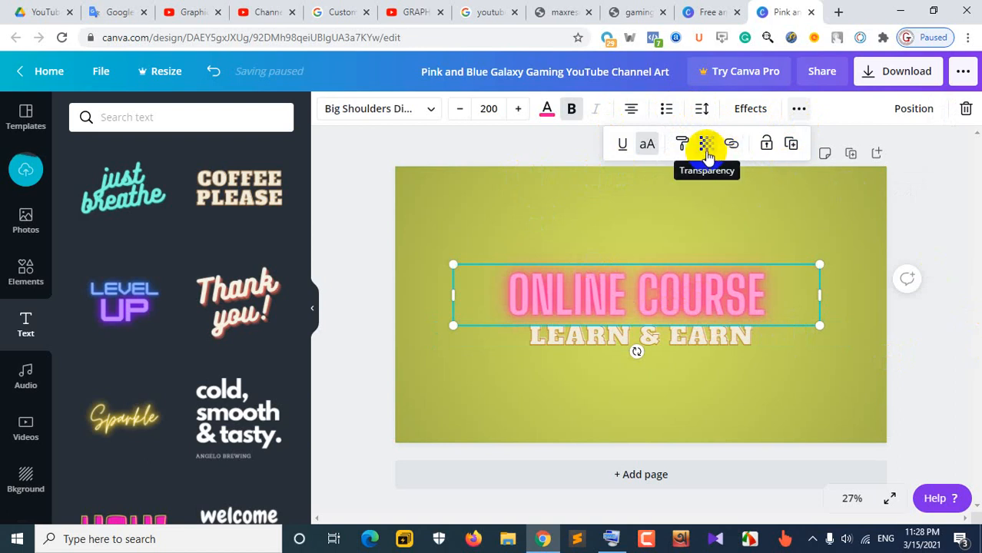
left_click(946, 201)
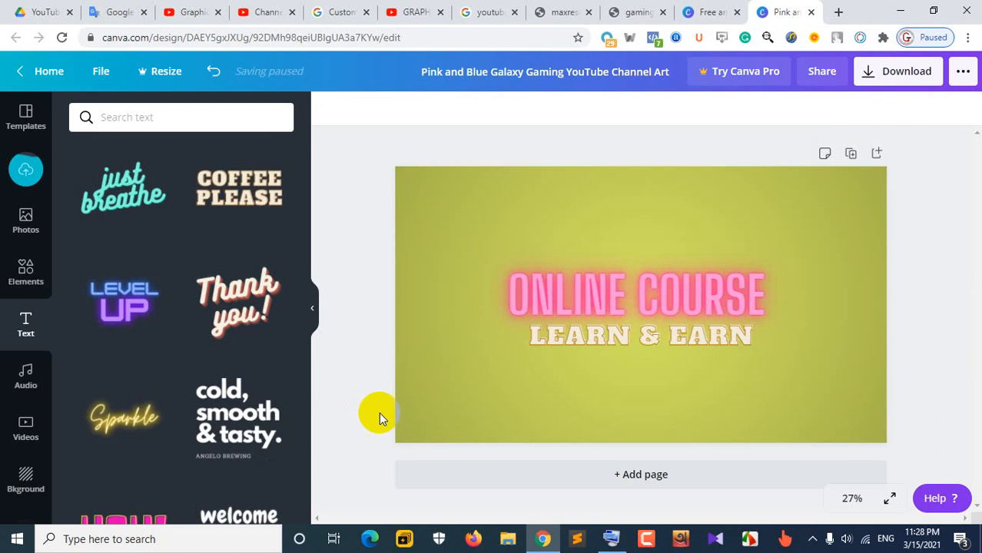
Try to replace the locked yellow-green background with the free brown wood plank background
left_click(451, 407)
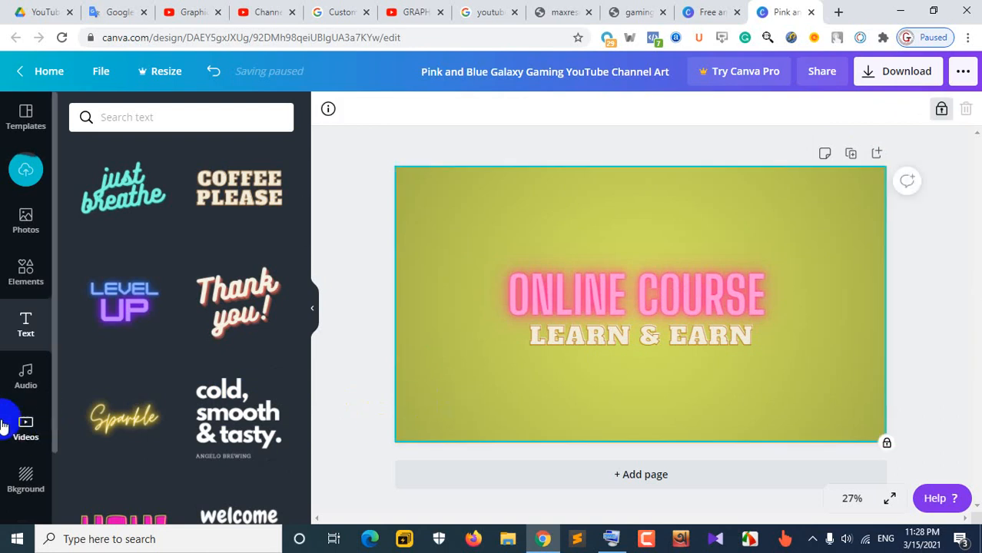
left_click(27, 474)
scroll(176, 324, "down", 3)
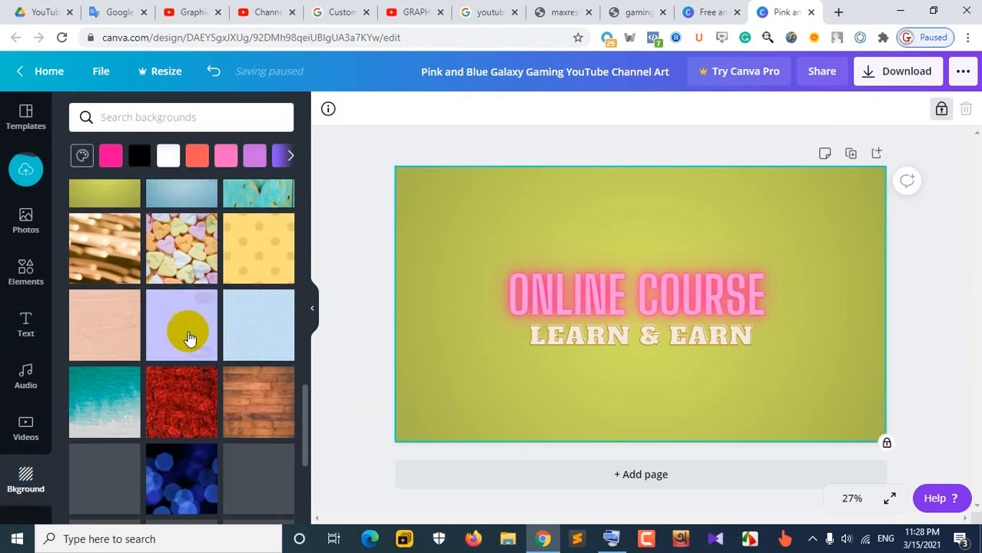
left_click(264, 412)
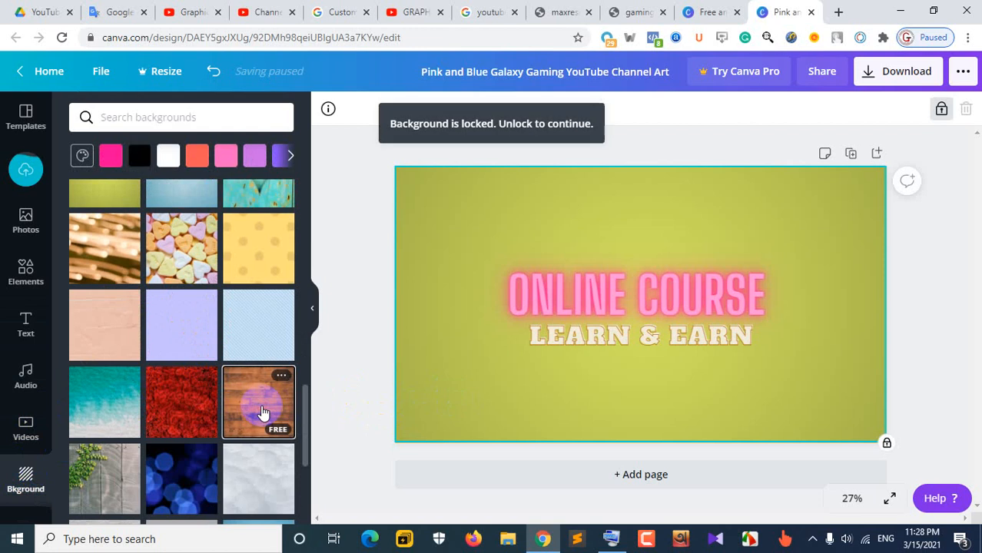
left_click_drag(261, 412, 440, 306)
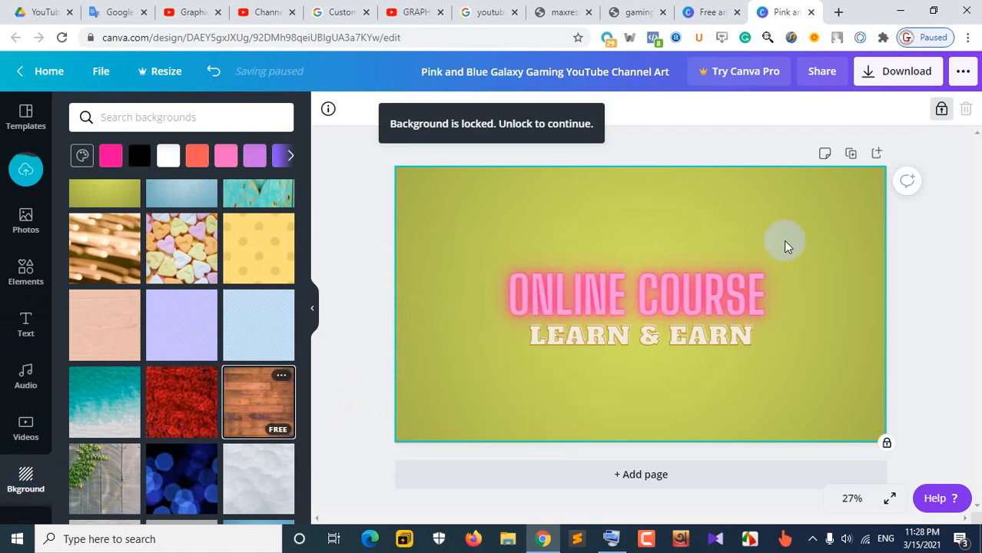
Unlock the banner background and delete its yellow-green gradient image
left_click(941, 109)
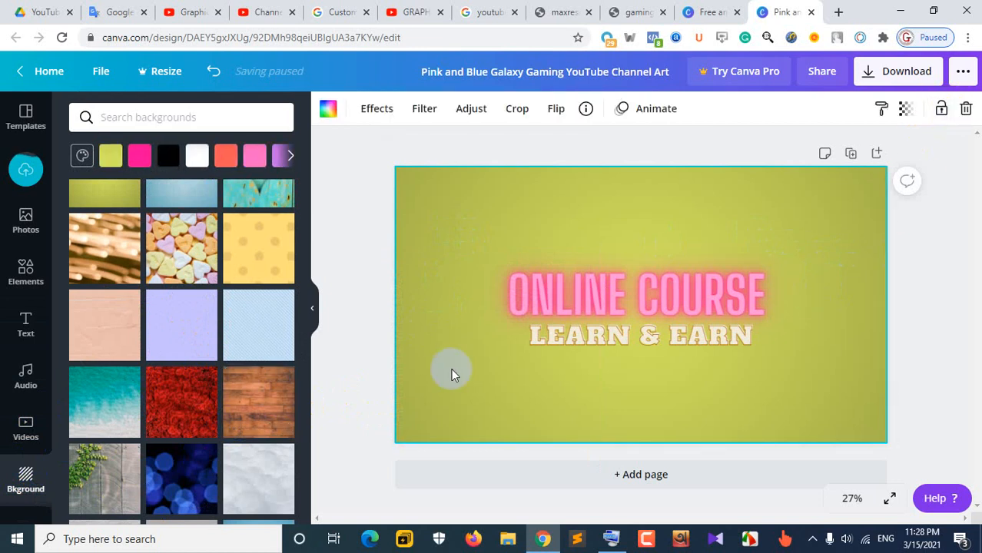
left_click(434, 384)
key("Delete")
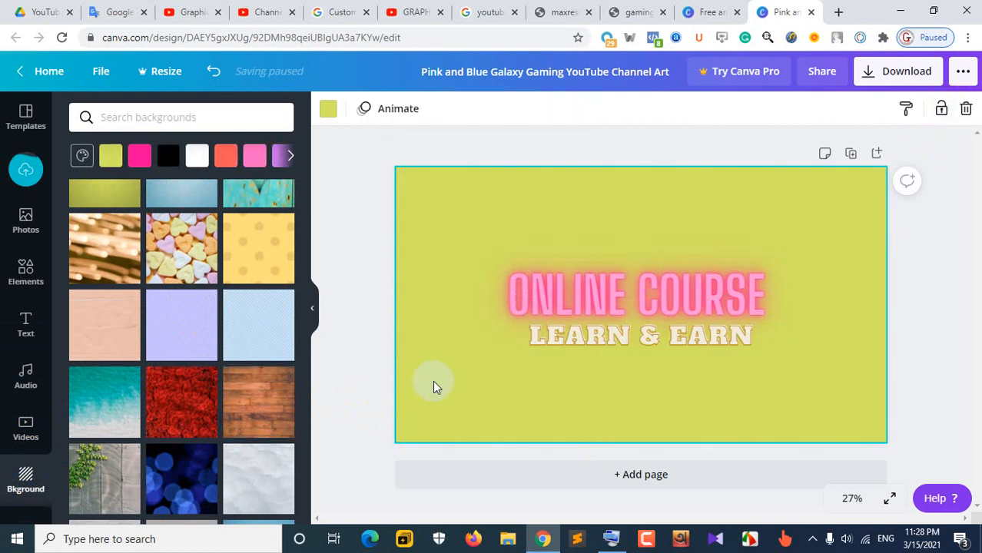
Clear the banner's yellow-green background colour and apply the free brown wood plank background
key("Delete")
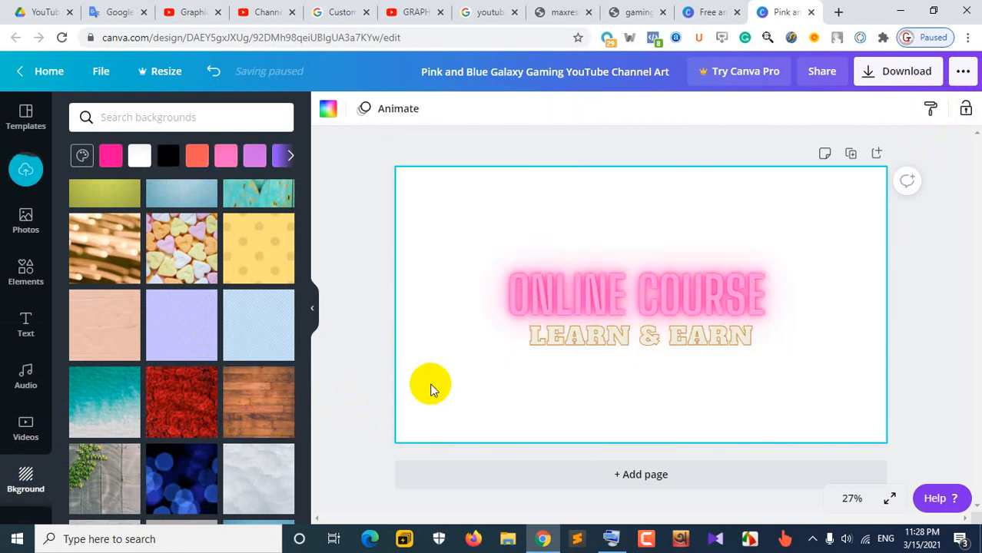
left_click_drag(247, 430, 477, 275)
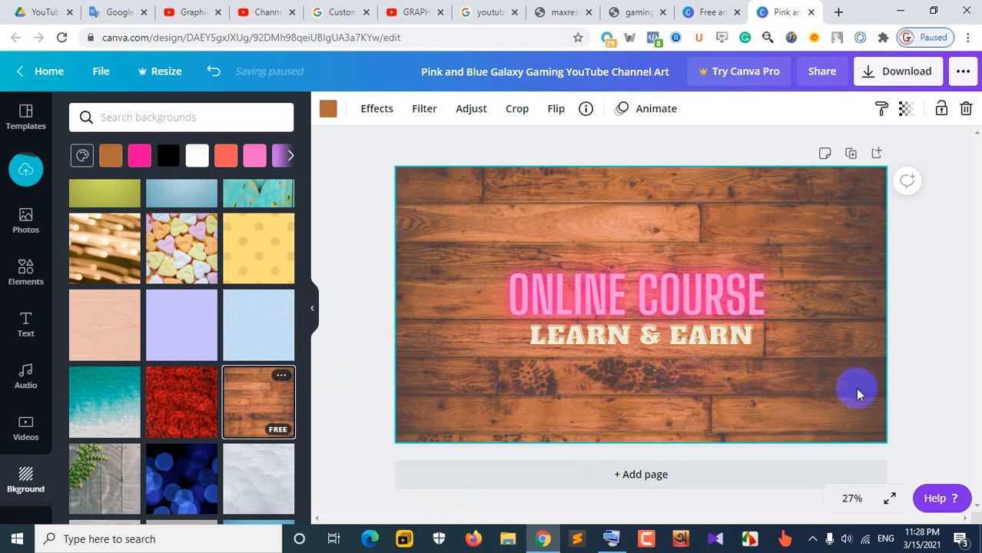
Unlock the LEARN & EARN text, select it together with ONLINE COURSE, and align both to the centre
left_click(681, 338)
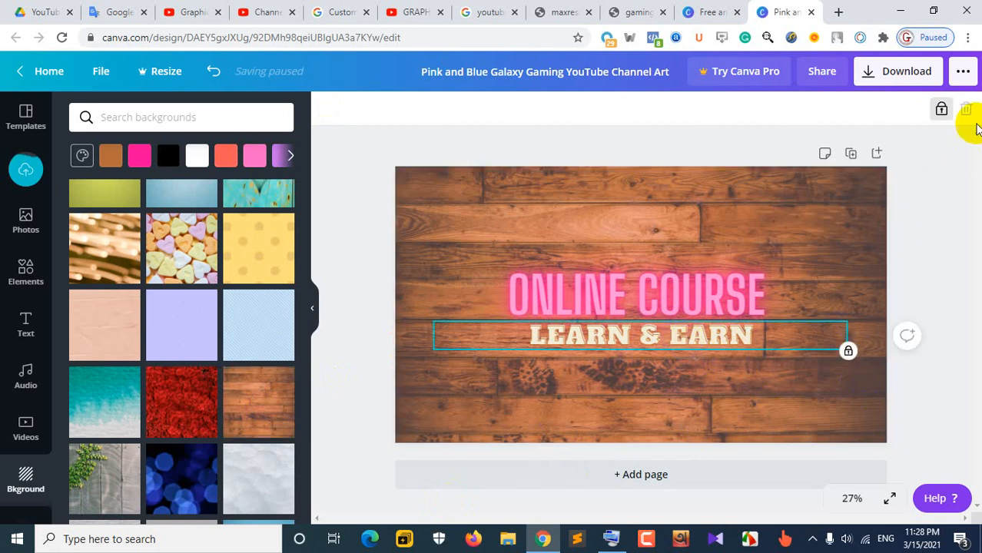
left_click(941, 109)
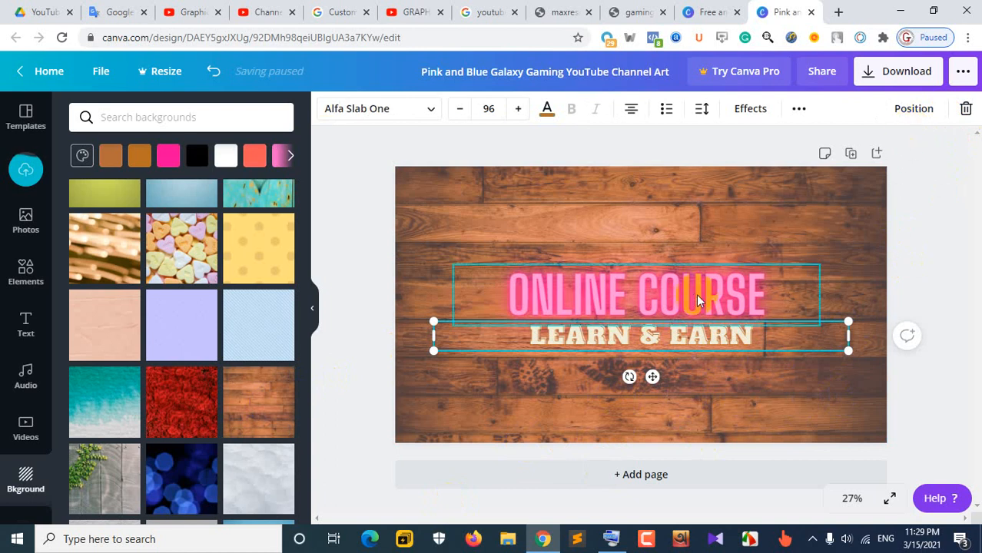
left_click(695, 294, "shift")
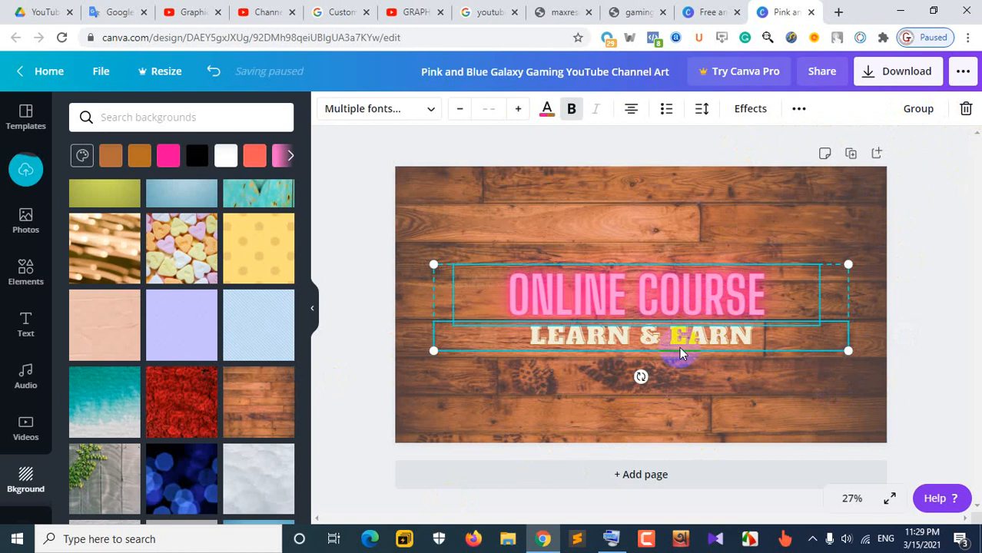
left_click(799, 110)
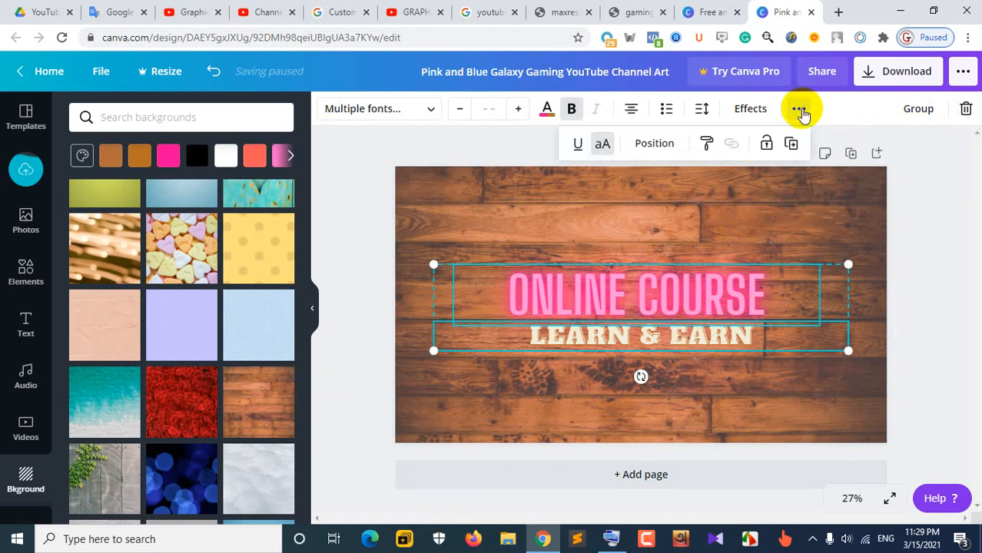
left_click(655, 144)
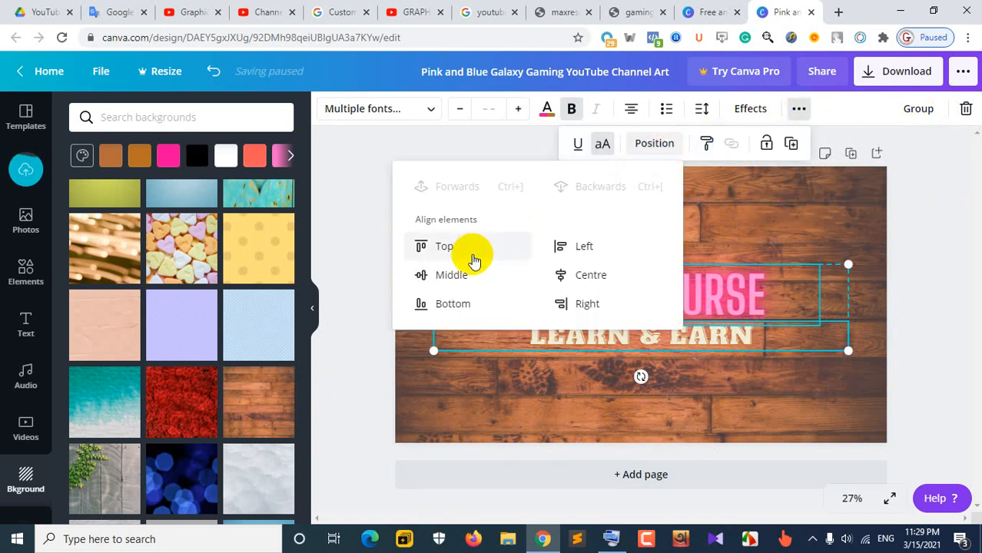
left_click(564, 277)
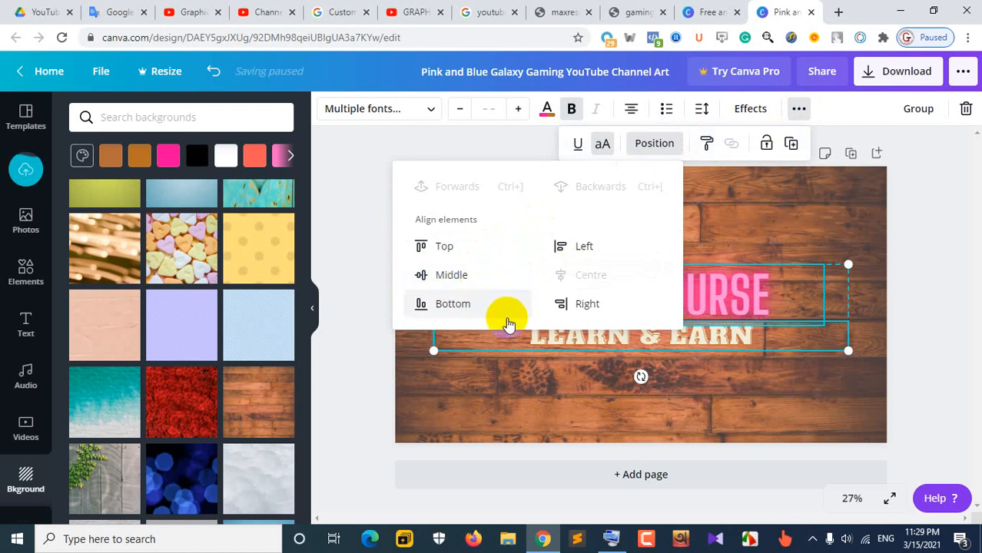
left_click(502, 379)
left_click(904, 355)
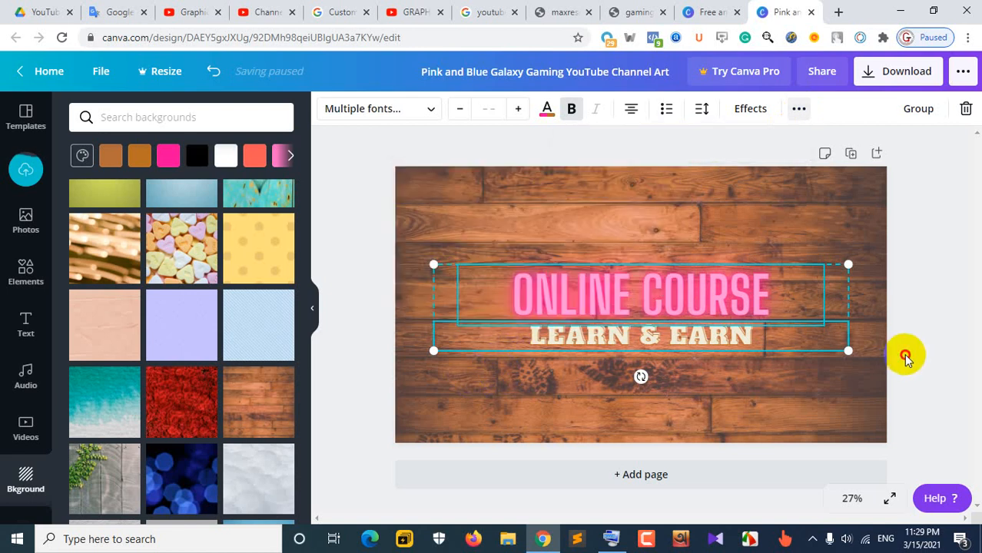
Look through the banner's download file types, trying JPG and returning to PNG, and close the download options
left_click(903, 71)
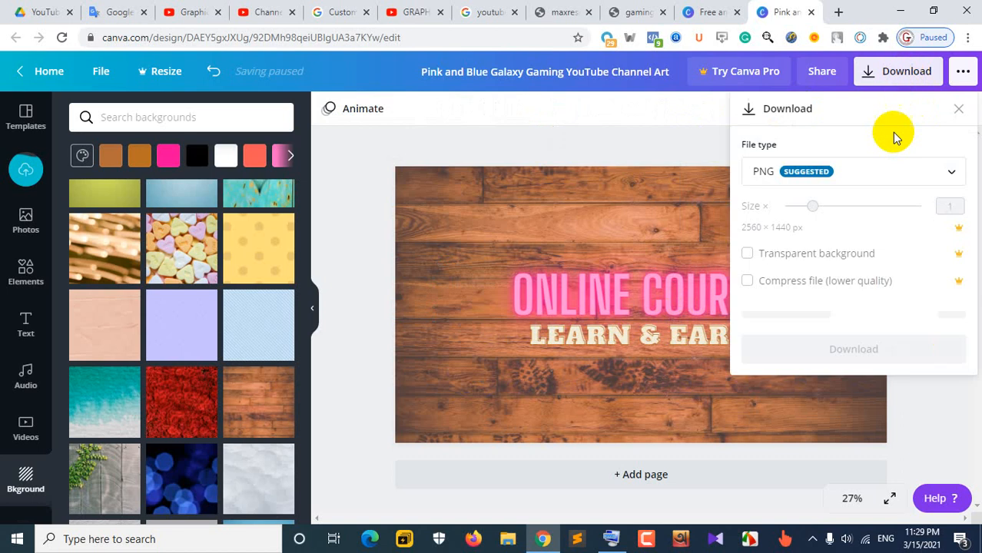
left_click(821, 176)
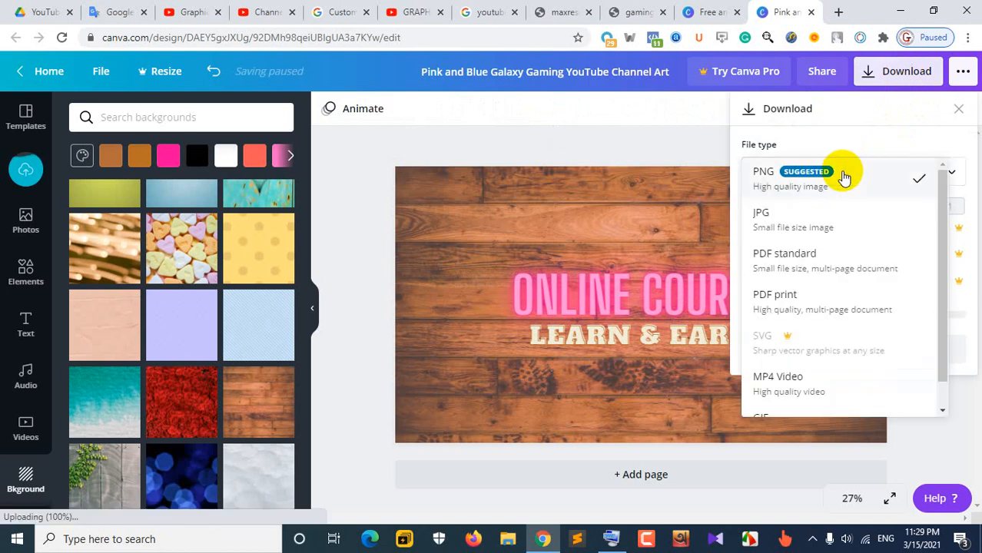
left_click(769, 220)
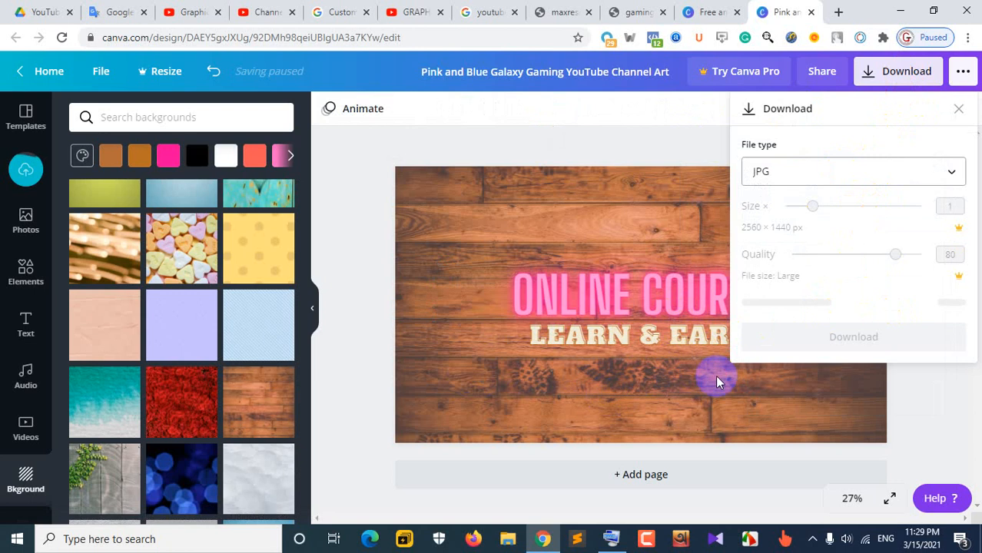
left_click(906, 185)
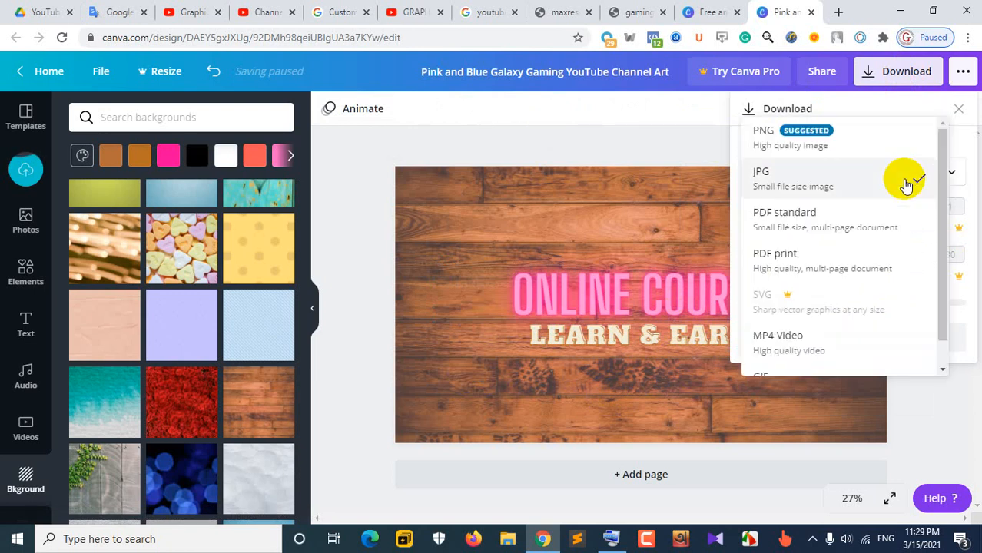
left_click(868, 188)
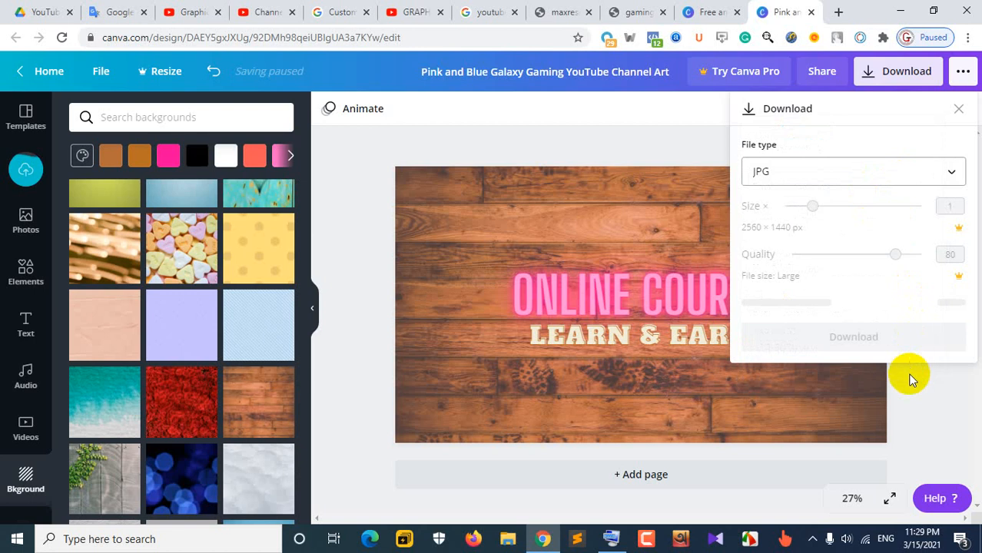
left_click(879, 186)
left_click(815, 141)
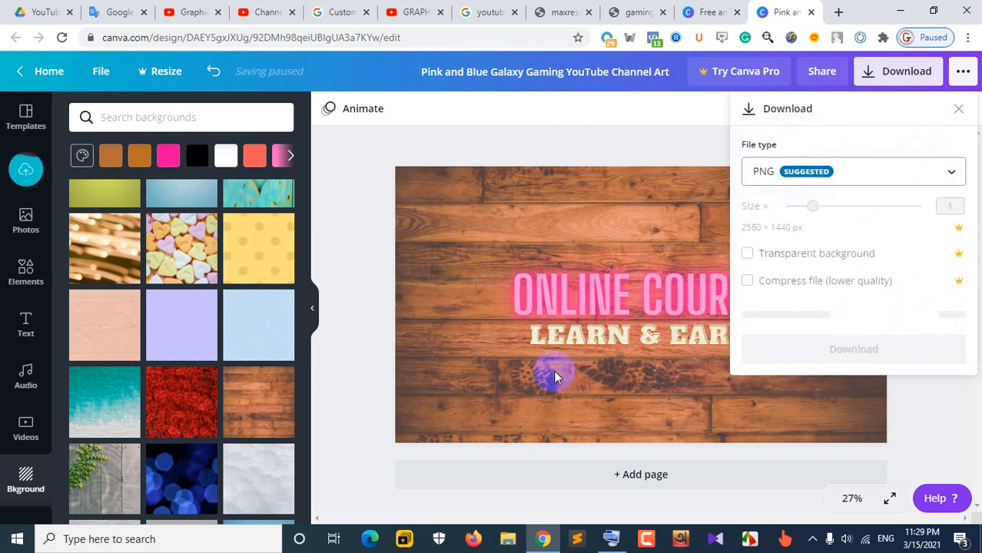
left_click(539, 307)
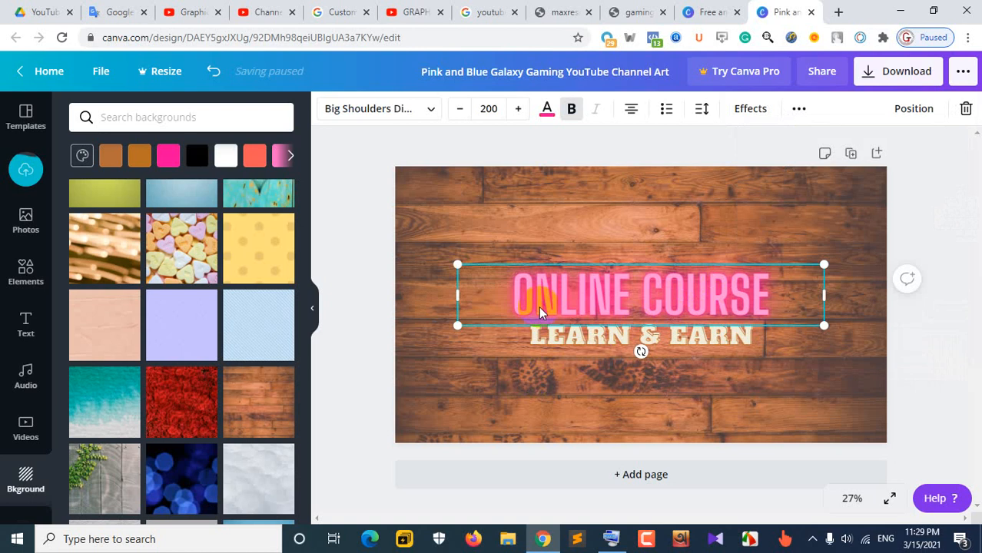
Change the ONLINE COURSE text's font to Lovelo
left_click(416, 218)
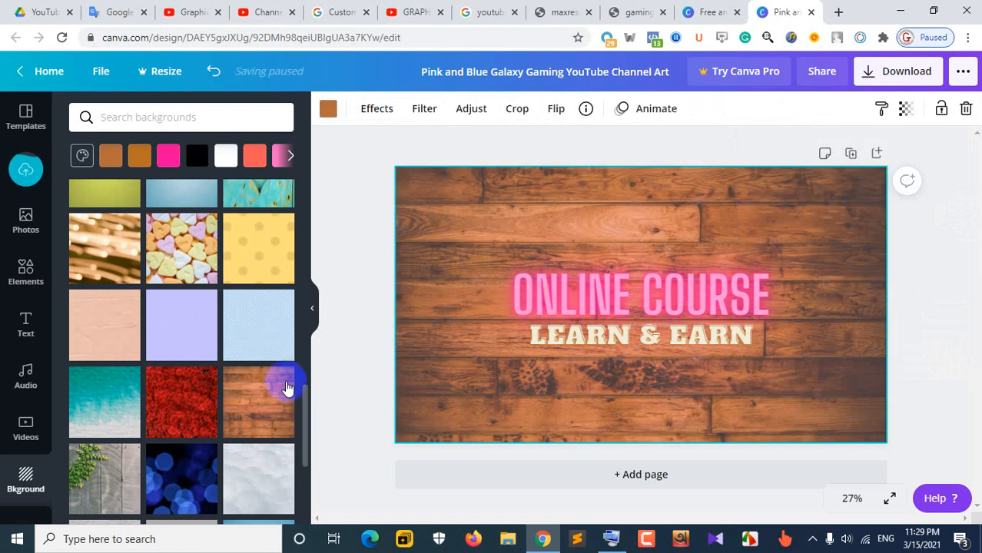
left_click(602, 307)
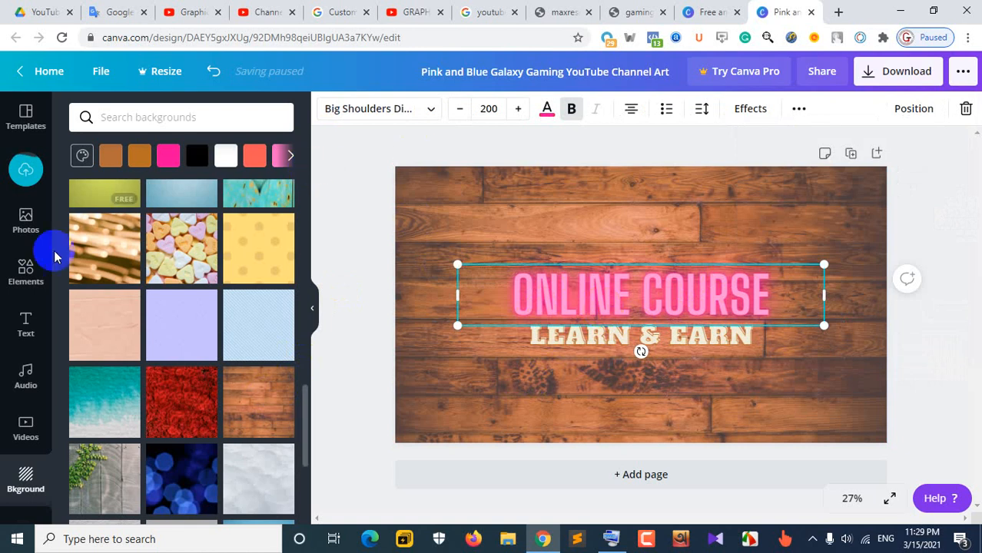
left_click(27, 324)
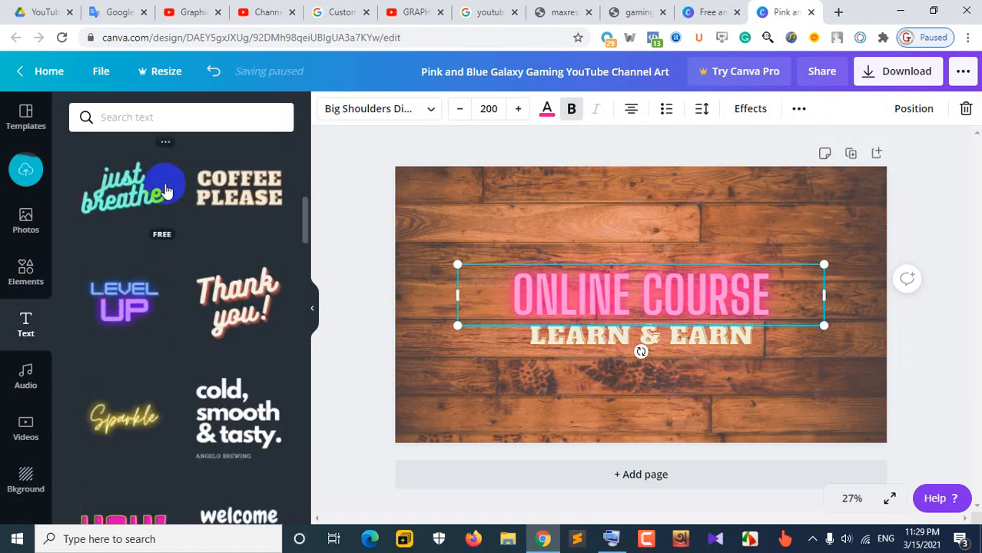
double_click(611, 282)
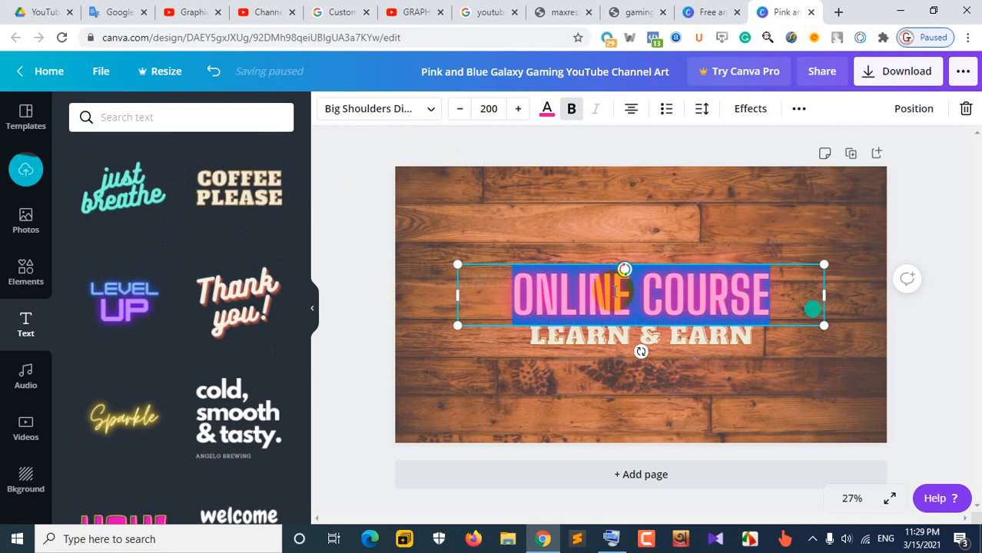
left_click(406, 113)
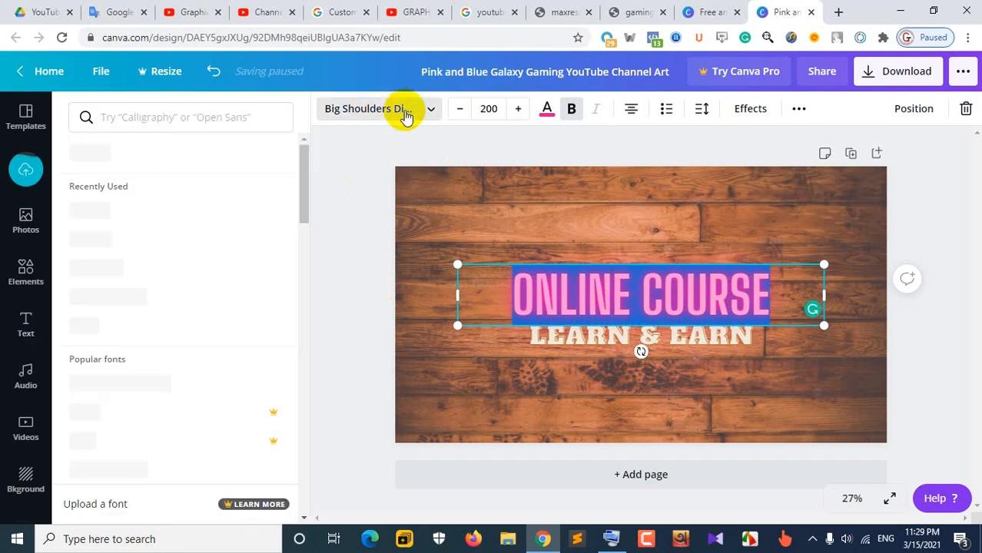
left_click(91, 269)
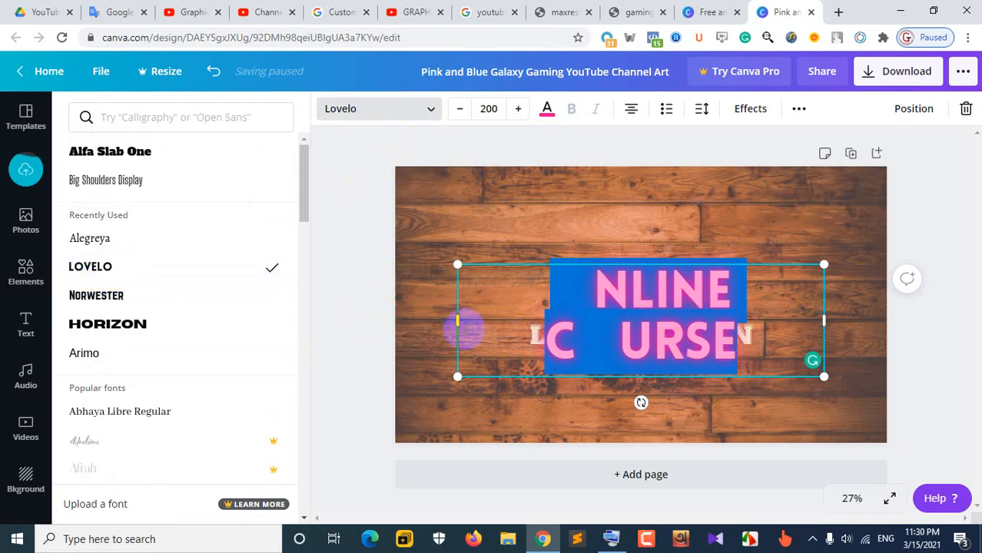
Set the ONLINE COURSE text's font size to 144
left_click(499, 110)
scroll(493, 330, "down", 5)
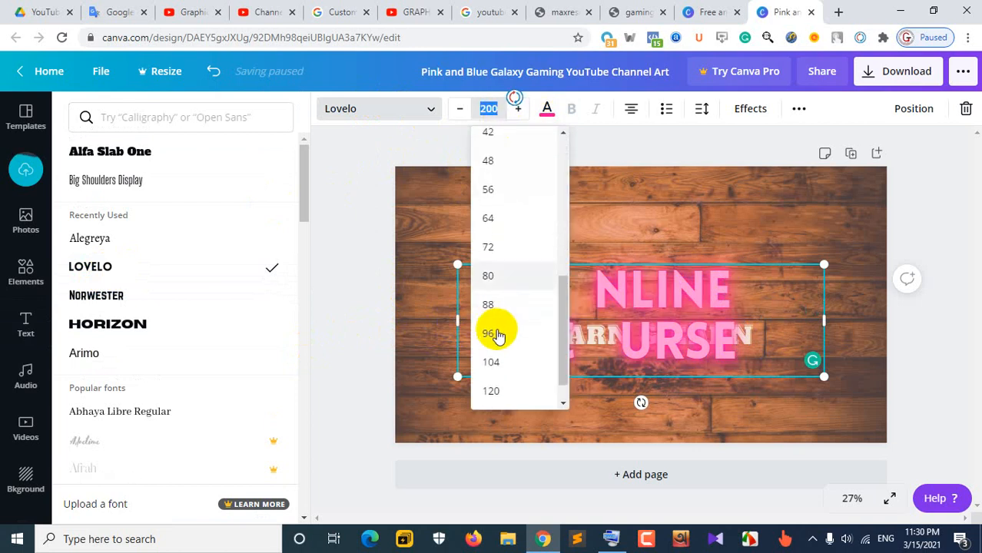
left_click(492, 389)
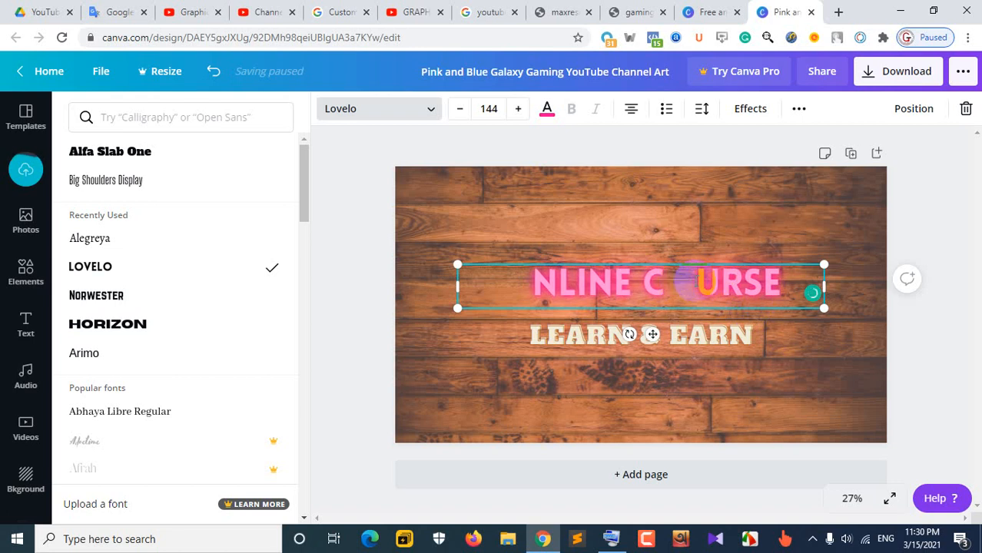
Try the Norwester font on the whole upper heading and switch it back to Lovelo
triple_click(675, 291)
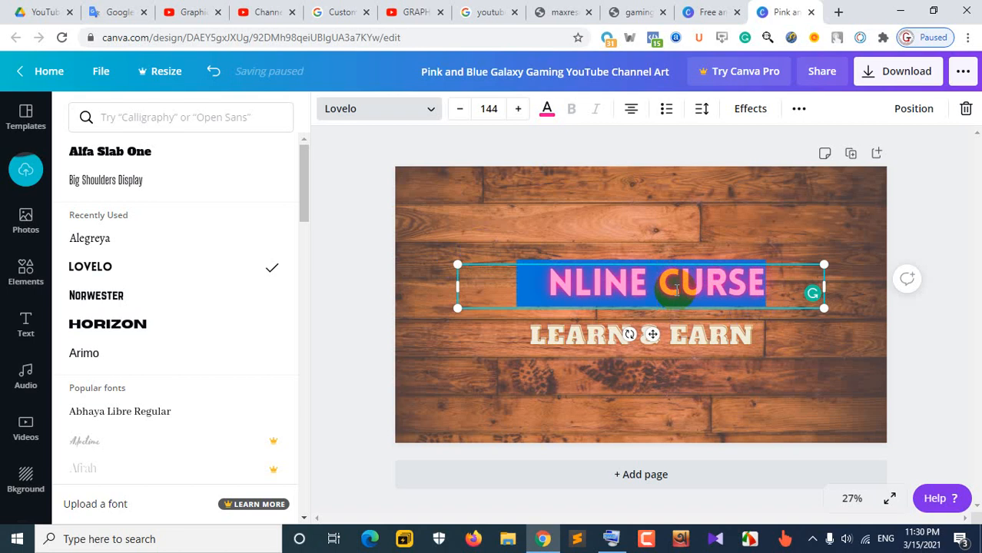
left_click(115, 301)
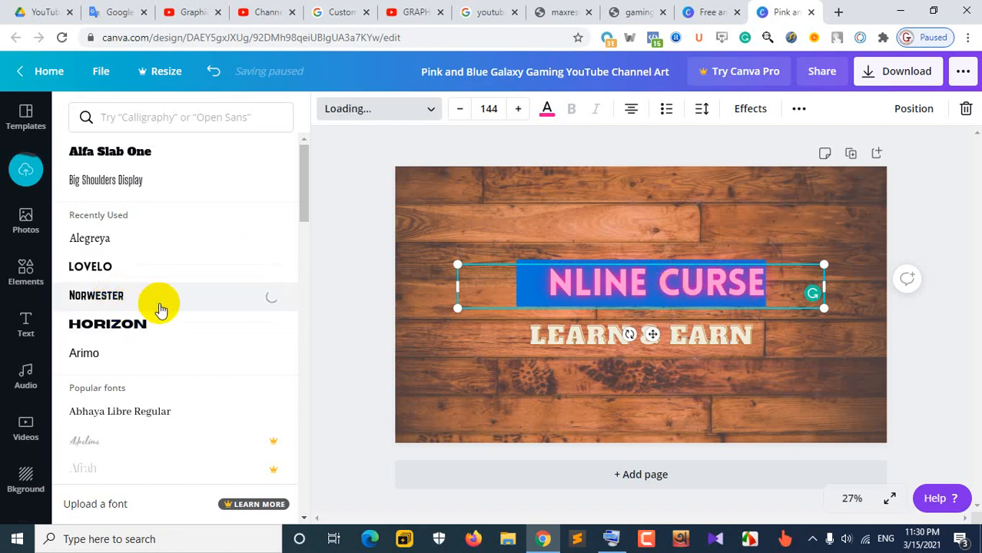
left_click(104, 272)
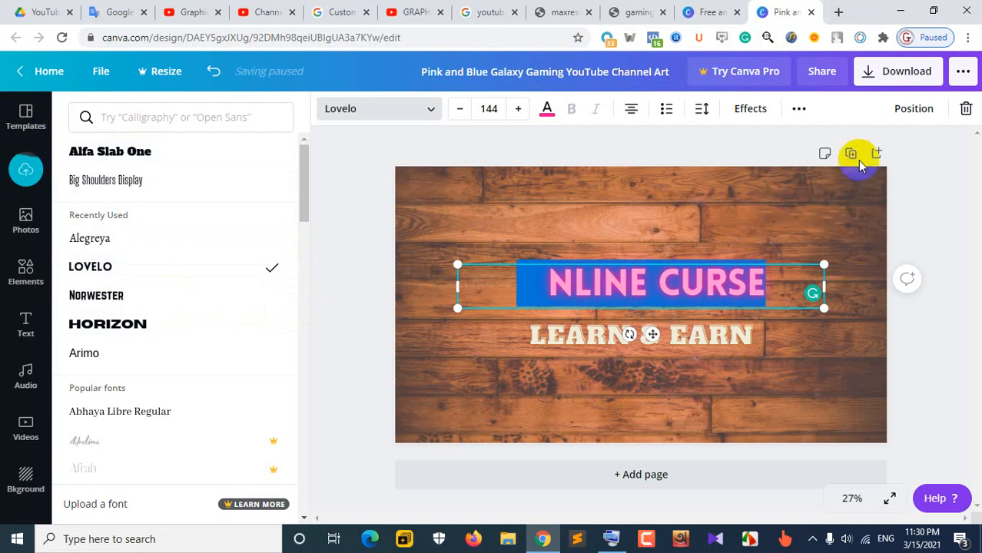
Delete the upper heading's text and add the free pink GLOW text preset to the banner
key("BackSpace")
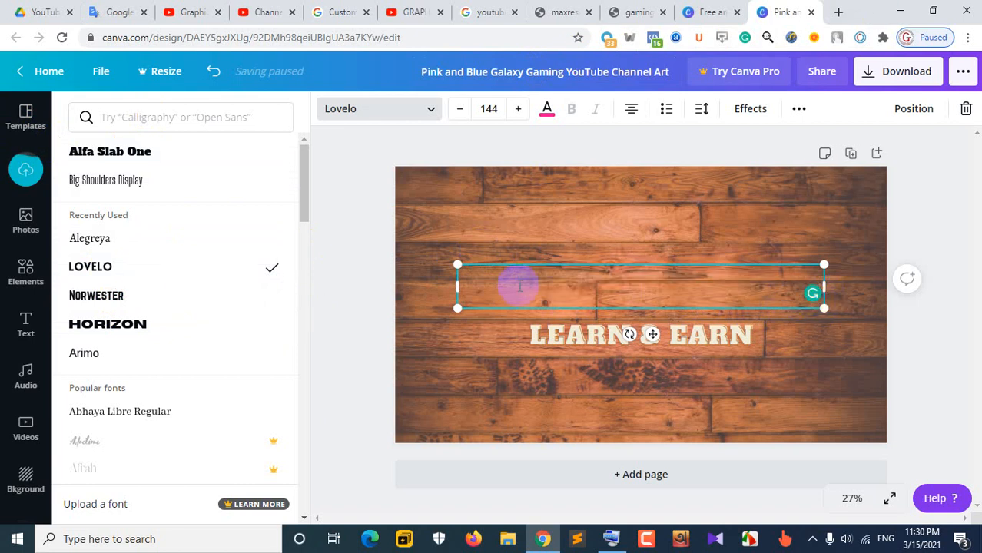
left_click(466, 267)
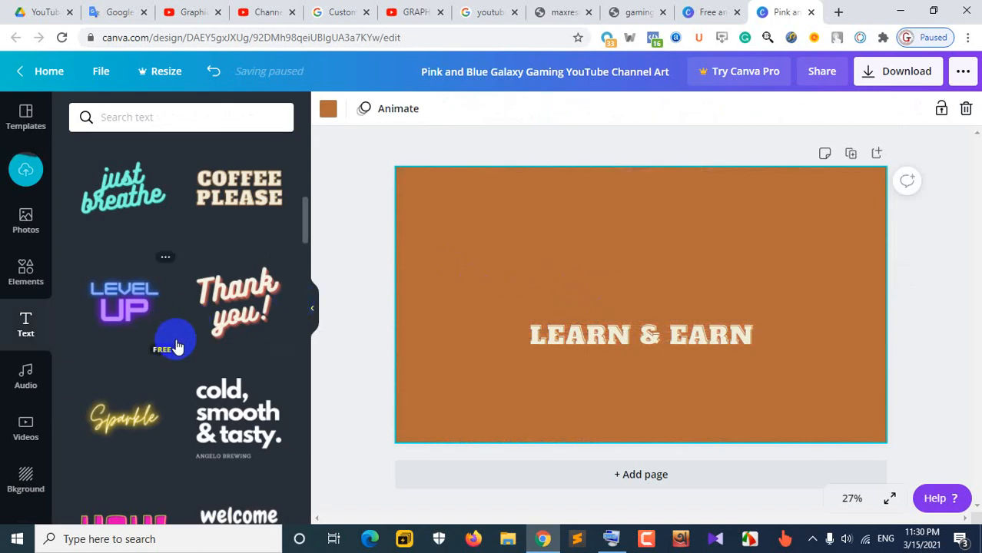
scroll(178, 340, "down", 4)
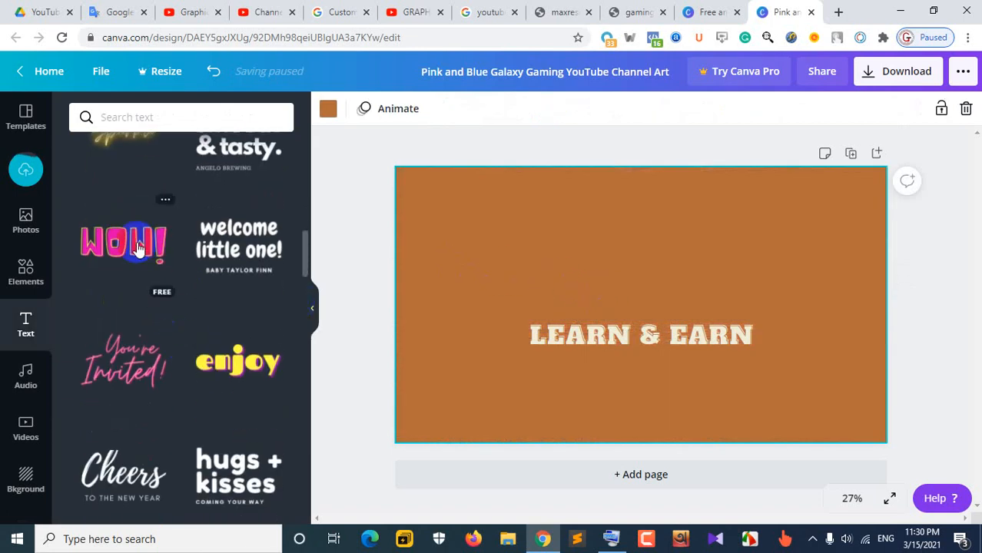
scroll(226, 395, "up", 5)
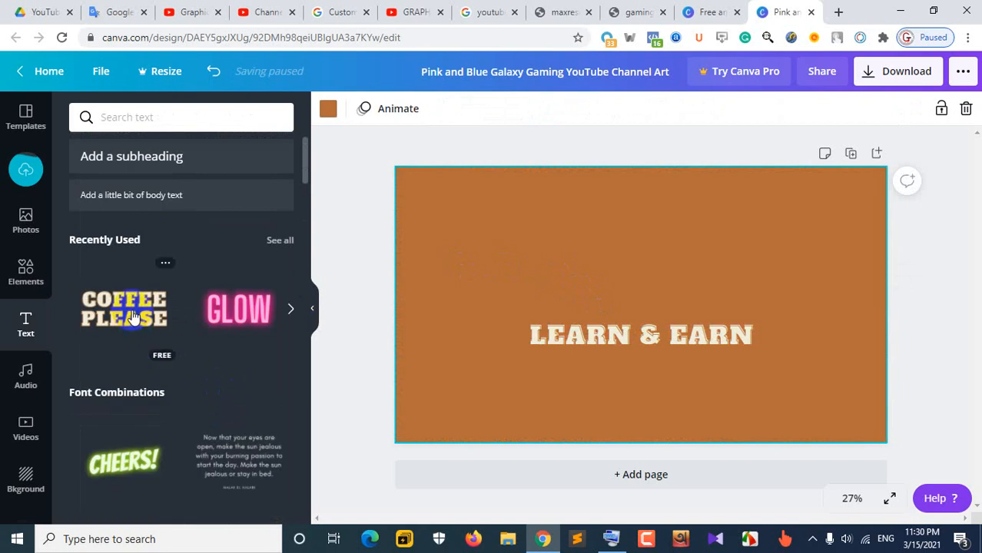
left_click(452, 278)
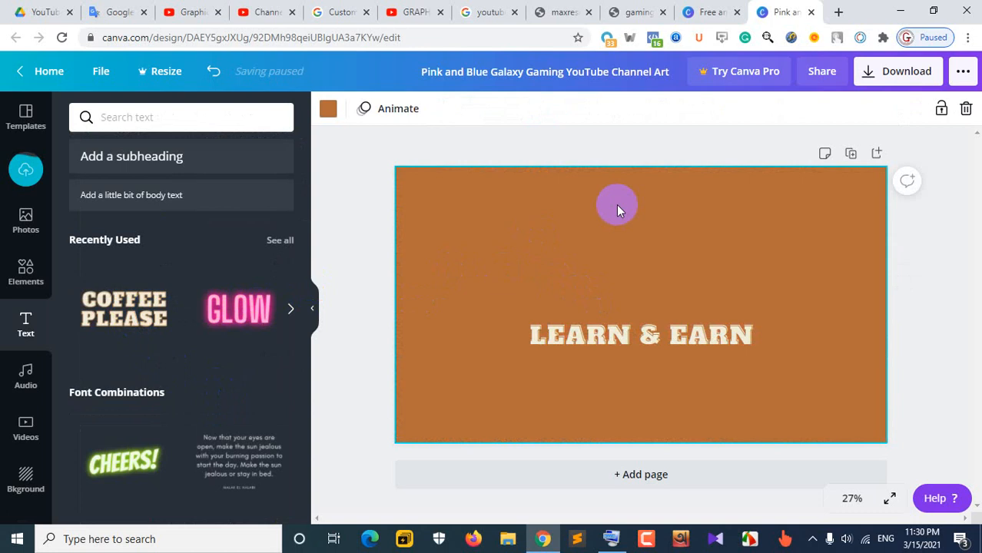
left_click_drag(241, 306, 676, 286)
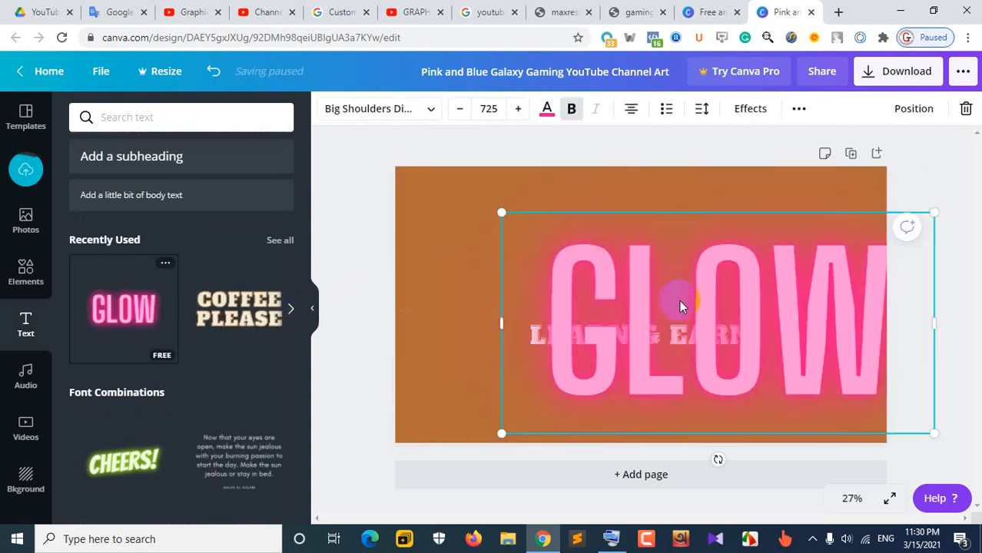
Undo the added GLOW preset and the font and text edits on the upper heading, back to the pink glowing ONLINE COURSE
key("ctrl+z")
key("ctrl+z")
key("ctrl+z")
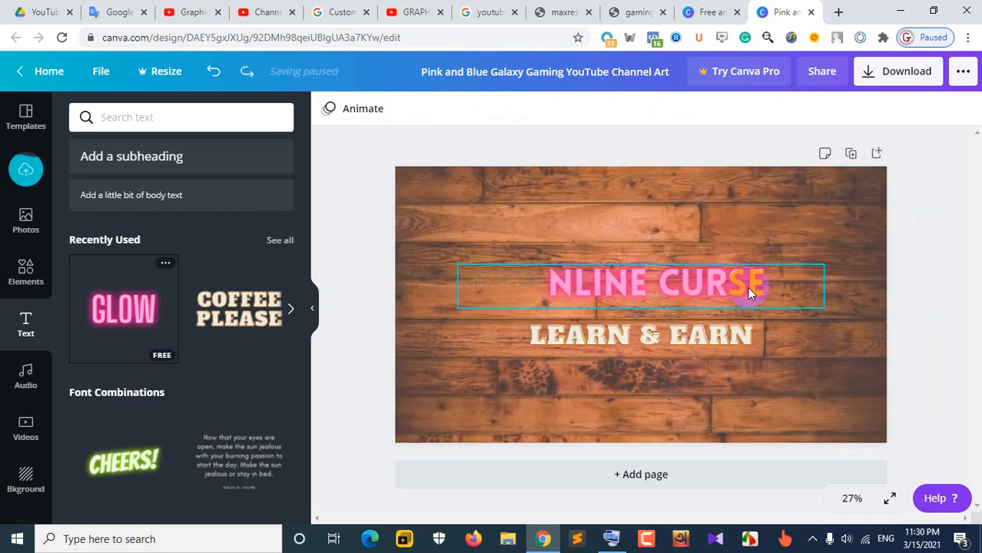
key("ctrl+z")
key("ctrl+z")
key("ctrl+z")
key("ctrl+z")
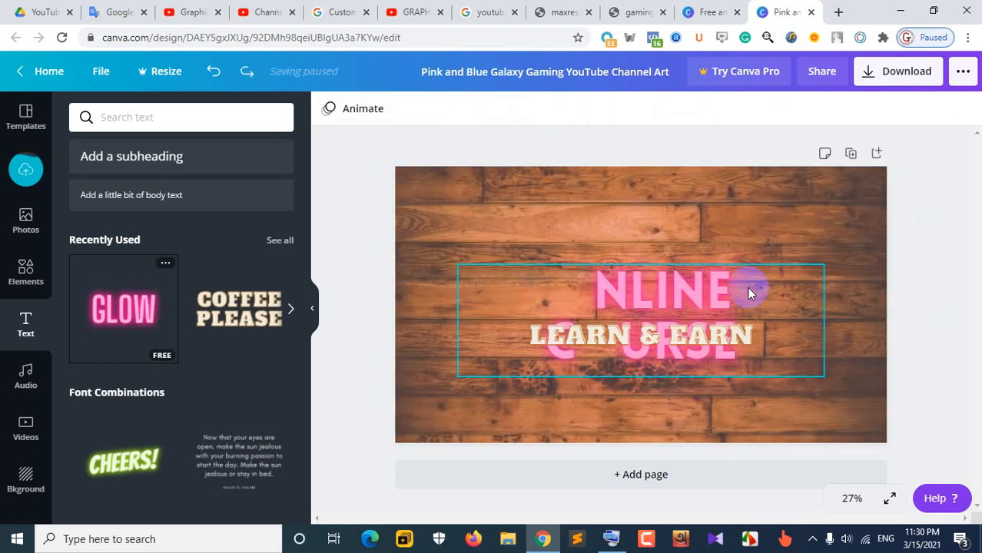
key("ctrl+z")
left_click(919, 362)
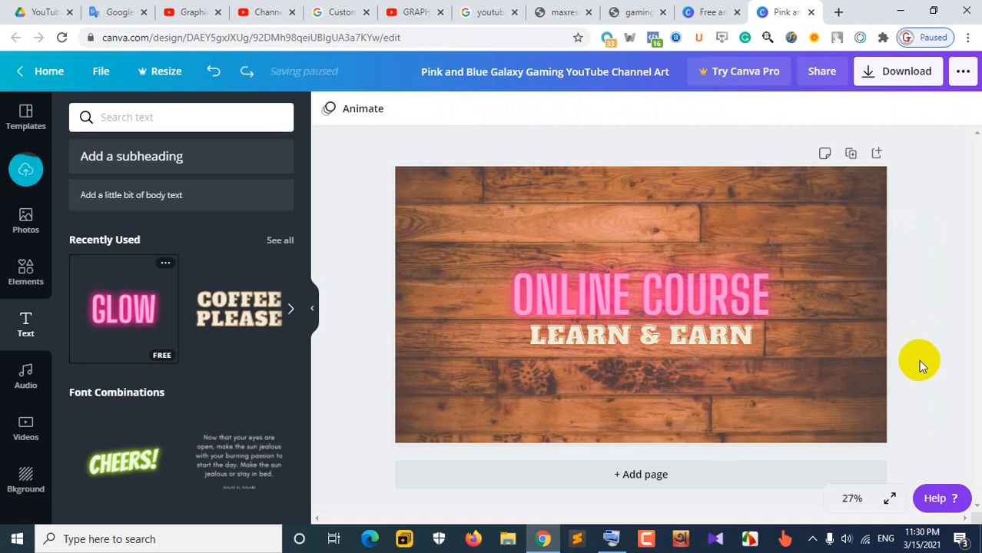
left_click(852, 265)
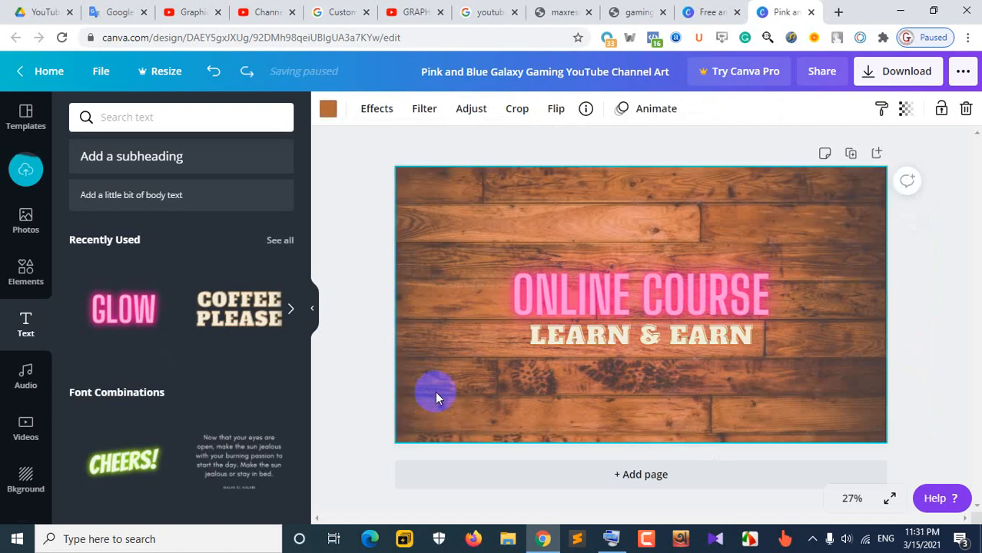
Try to set up a download of the banner as a JPG file
left_click(905, 76)
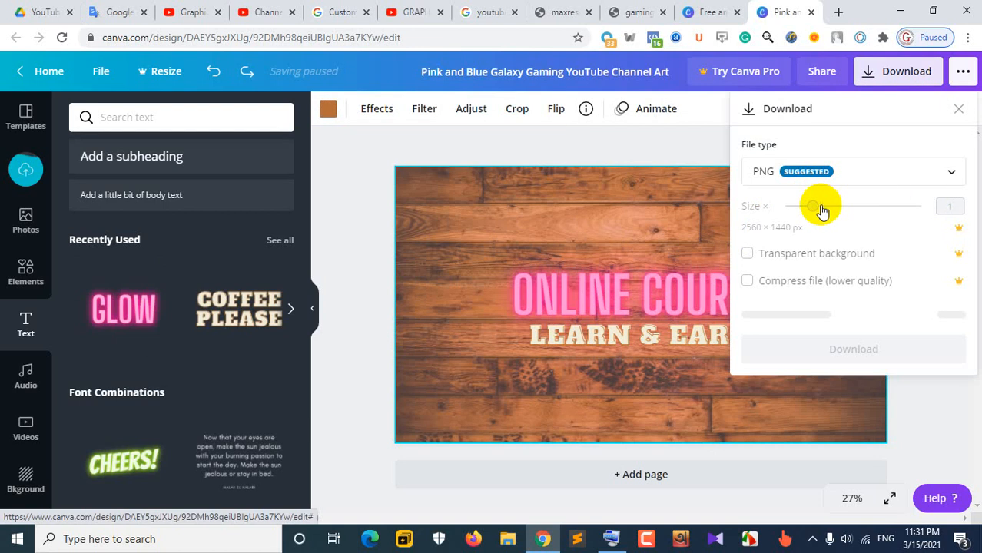
left_click(949, 175)
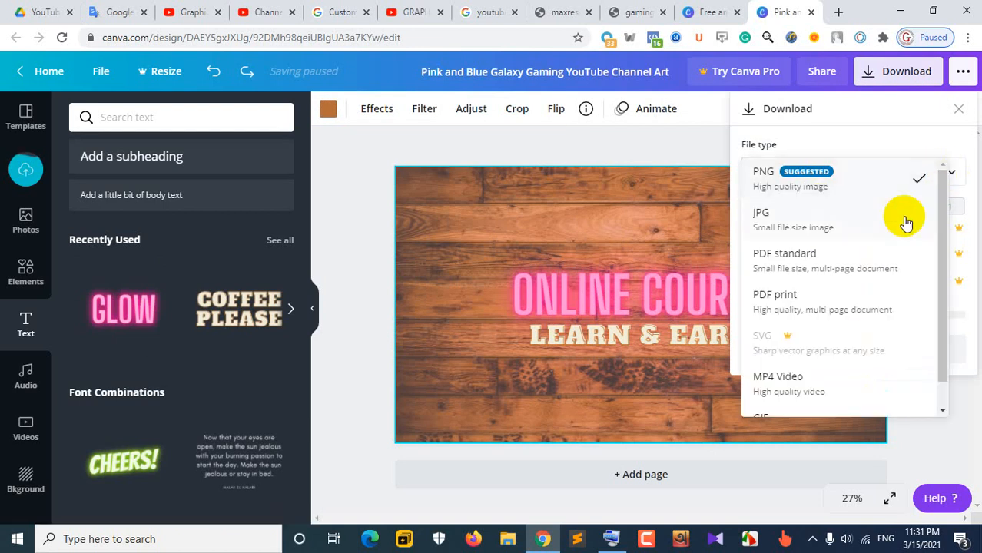
left_click(769, 222)
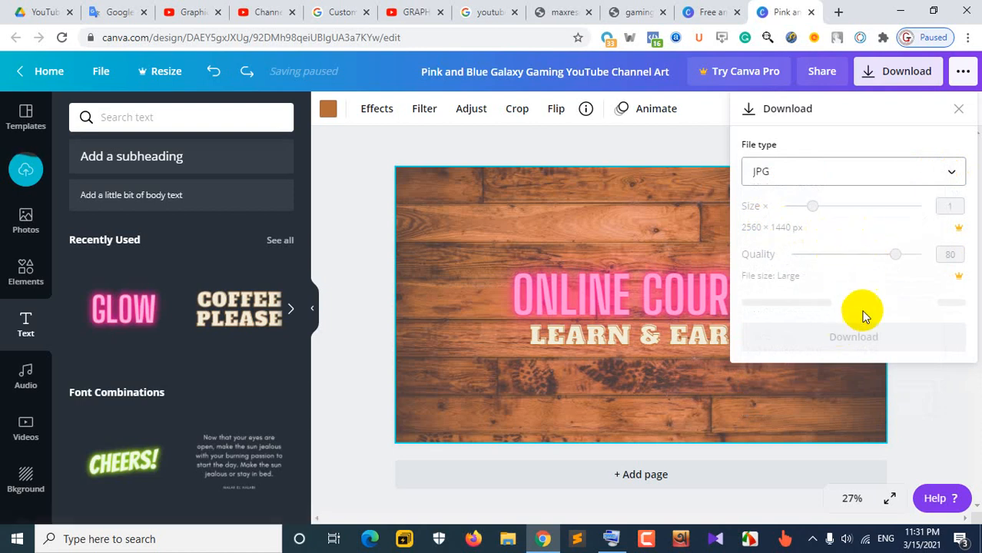
left_click(646, 391)
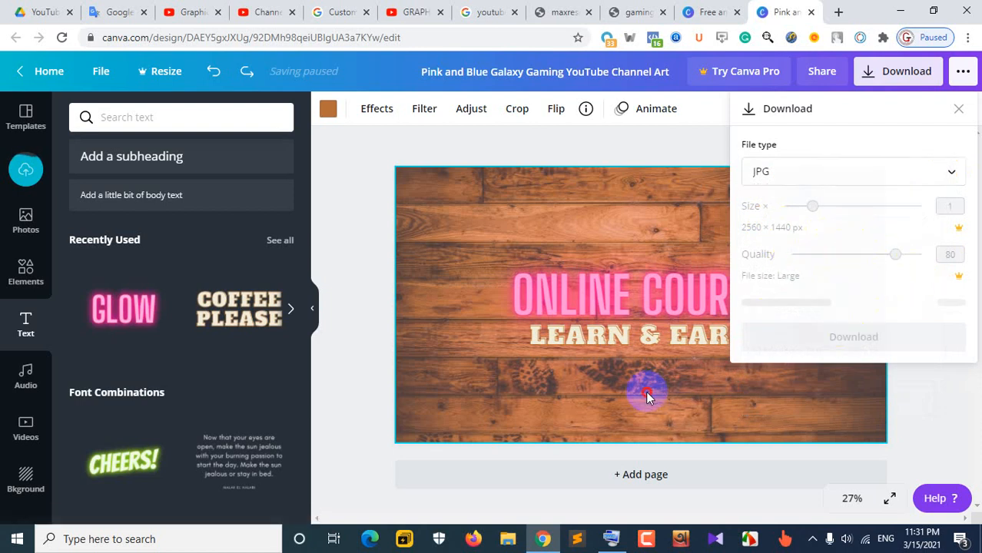
left_click(530, 393)
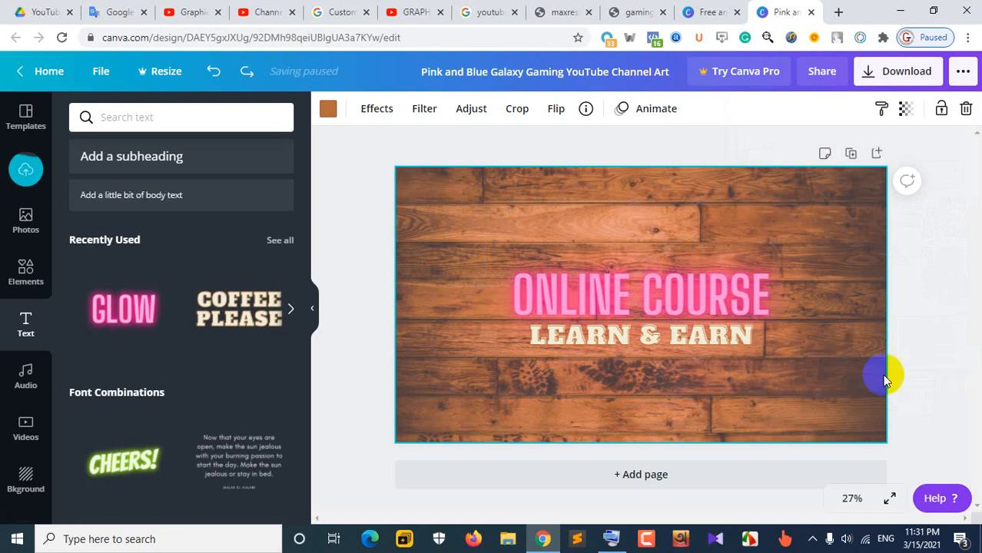
left_click(903, 70)
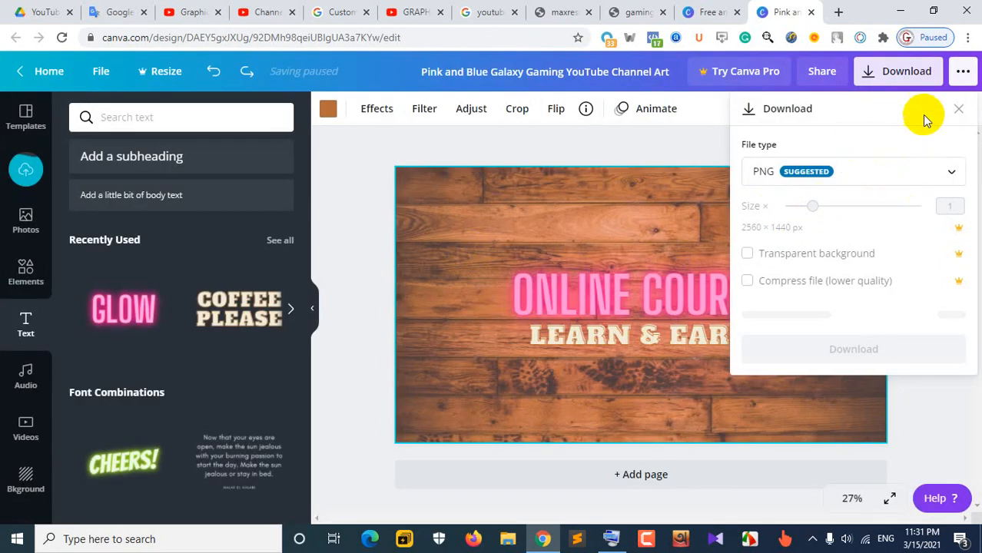
left_click(718, 232)
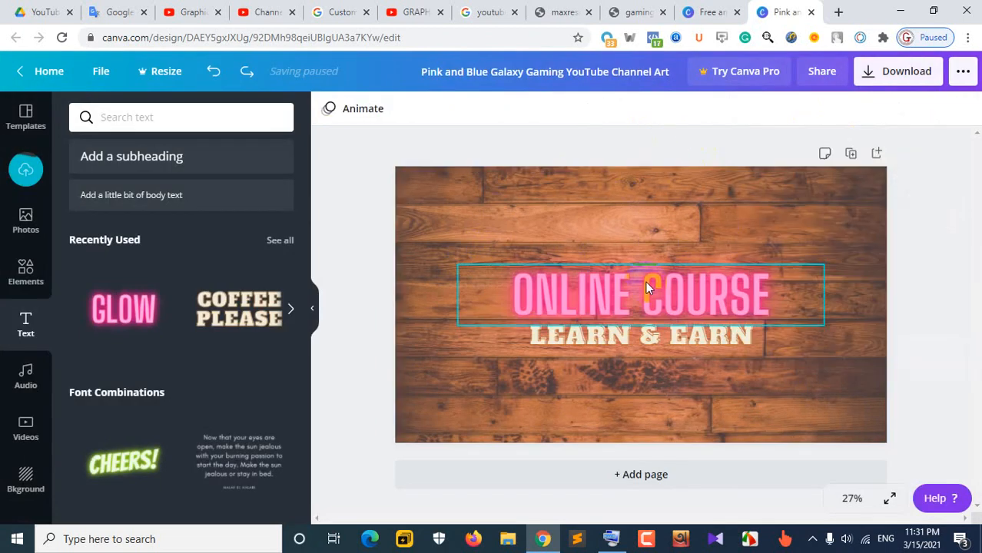
Capture a screenshot of just the banner canvas and save it to the Desktop as Screenshot_10.jpg
key("Print")
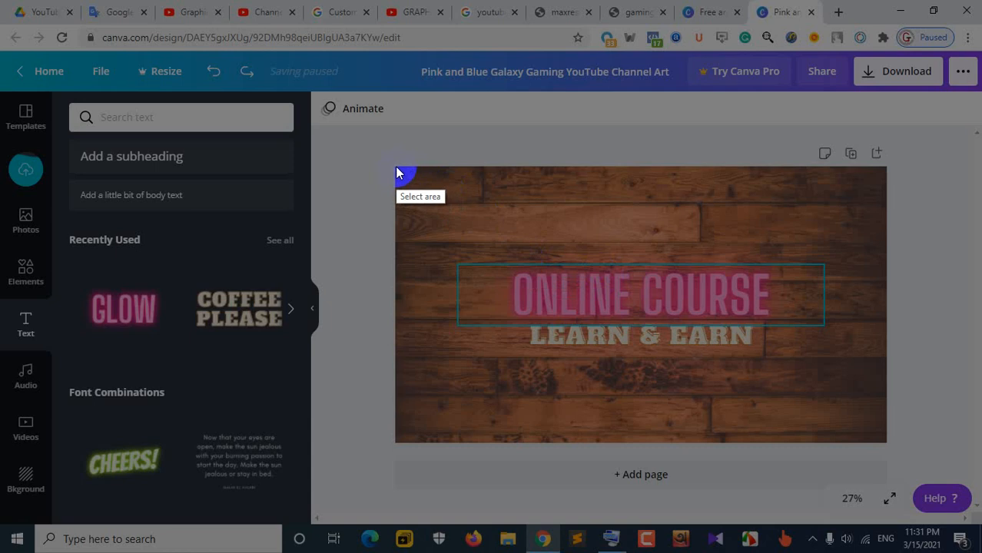
mouse_move(396, 167)
left_mouse_down()
mouse_move(807, 324)
mouse_move(878, 408)
mouse_move(885, 442)
left_mouse_up()
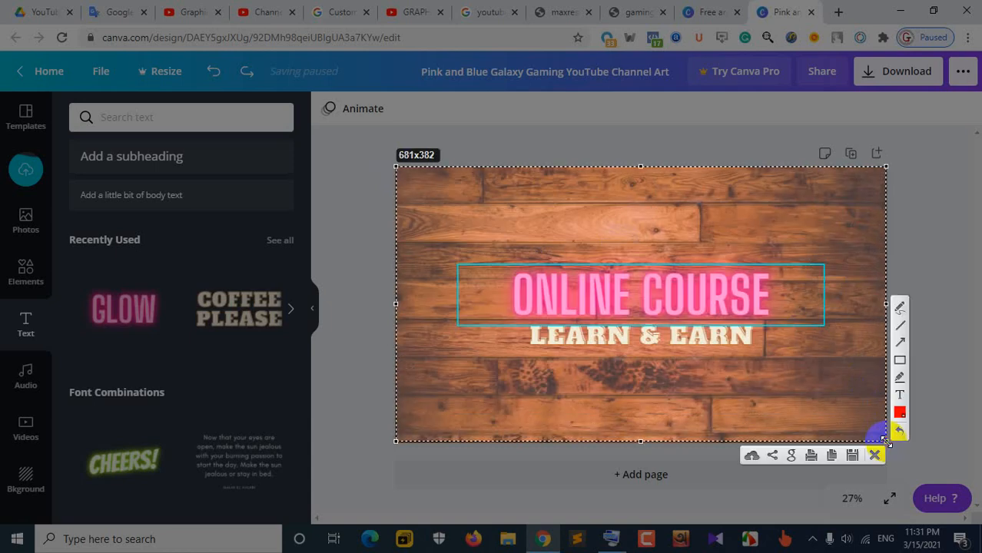
left_click(850, 457)
left_click(49, 117)
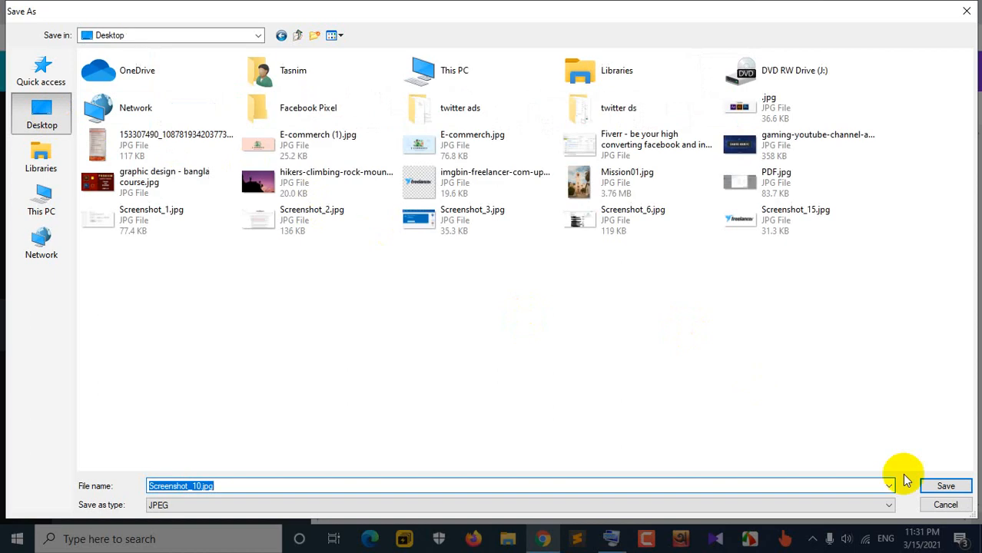
left_click(946, 485)
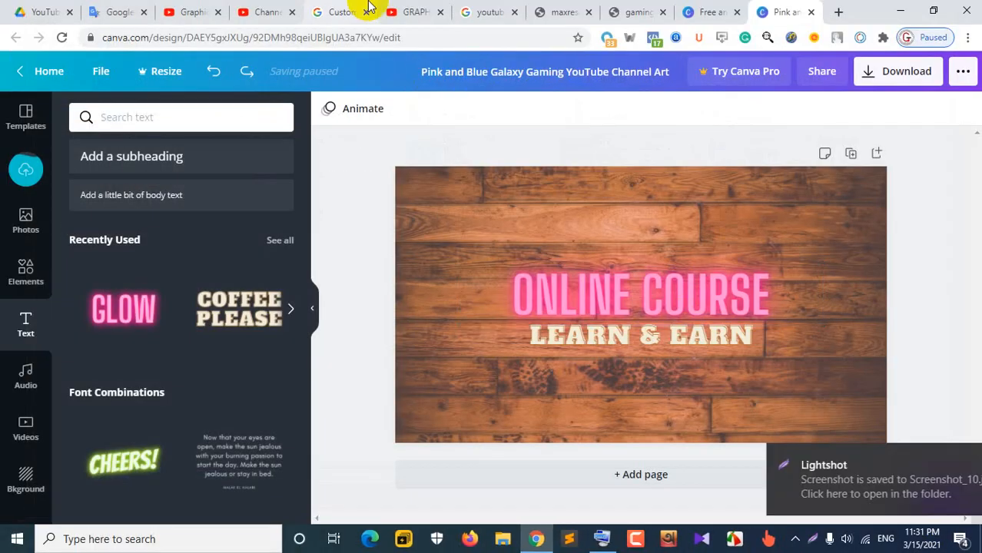
Switch to the channel's YouTube Studio branding page and try to upload Screenshot_10.jpg as the banner image
left_click(262, 11)
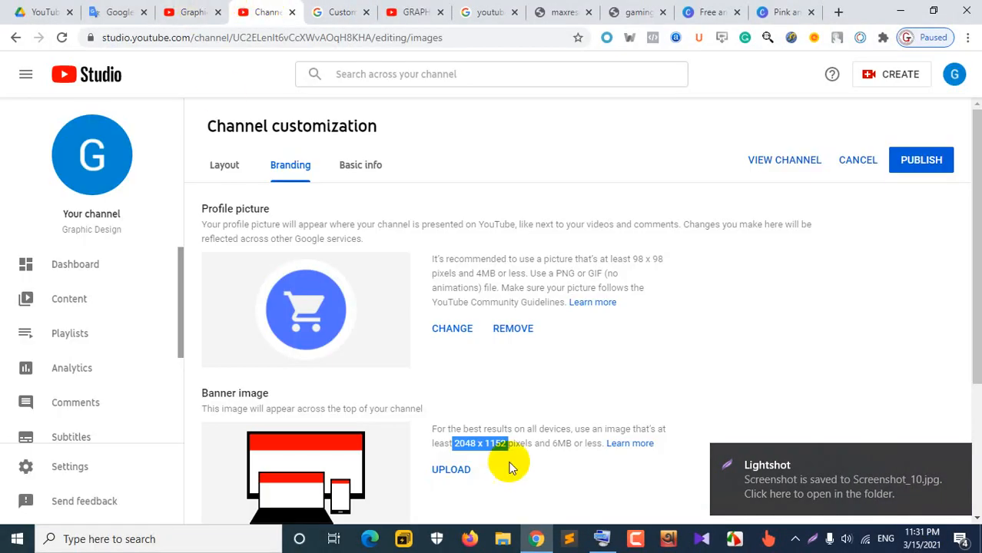
scroll(511, 467, "down", 3)
left_click(449, 328)
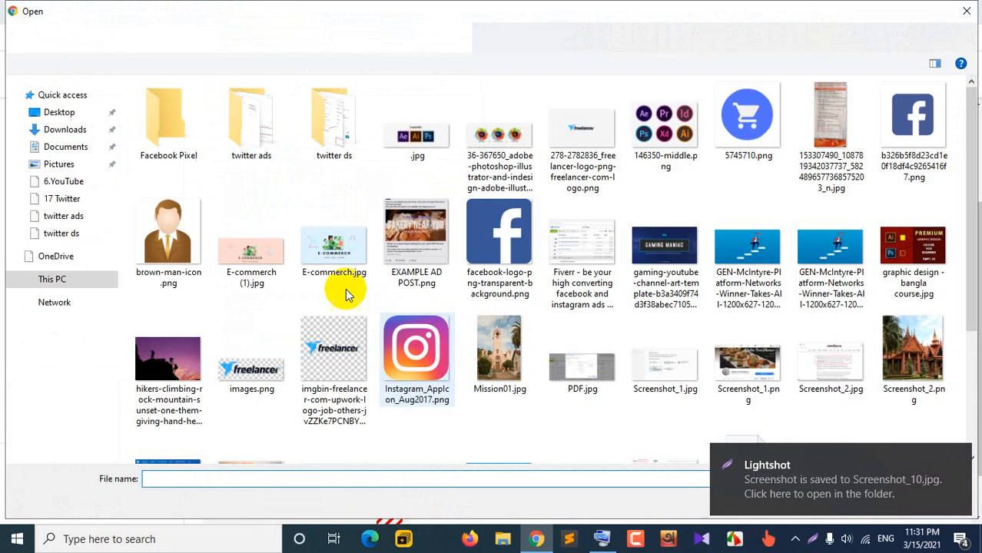
scroll(322, 333, "down", 2)
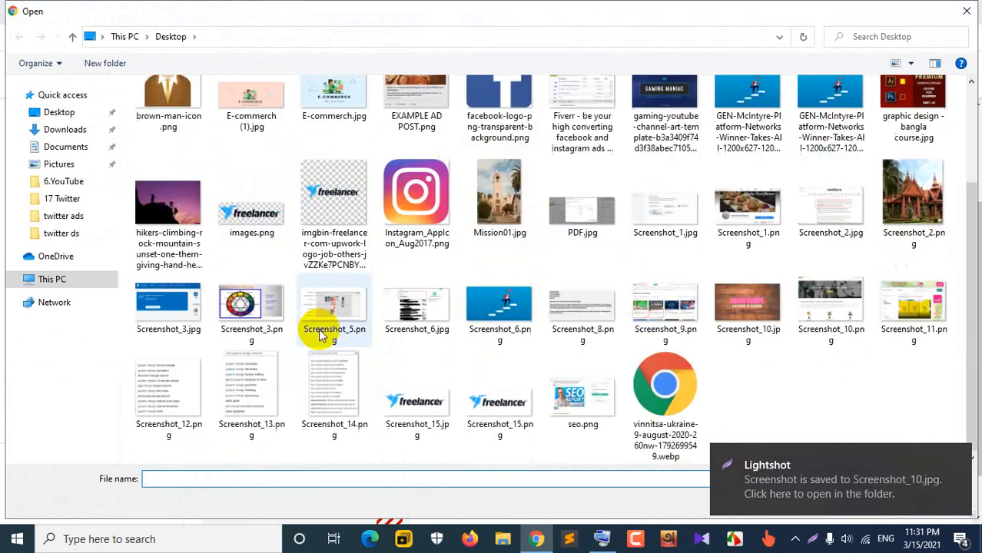
double_click(730, 318)
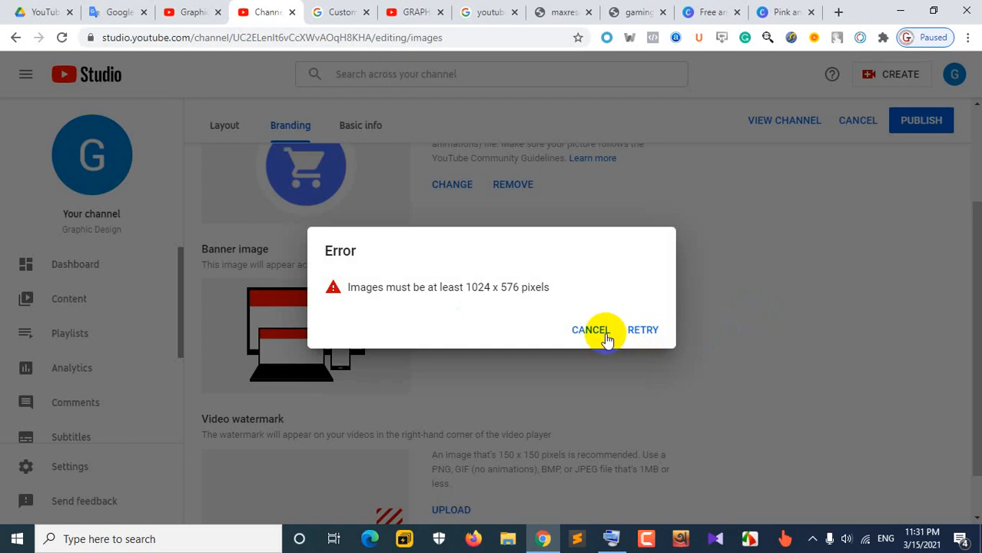
left_click(604, 332)
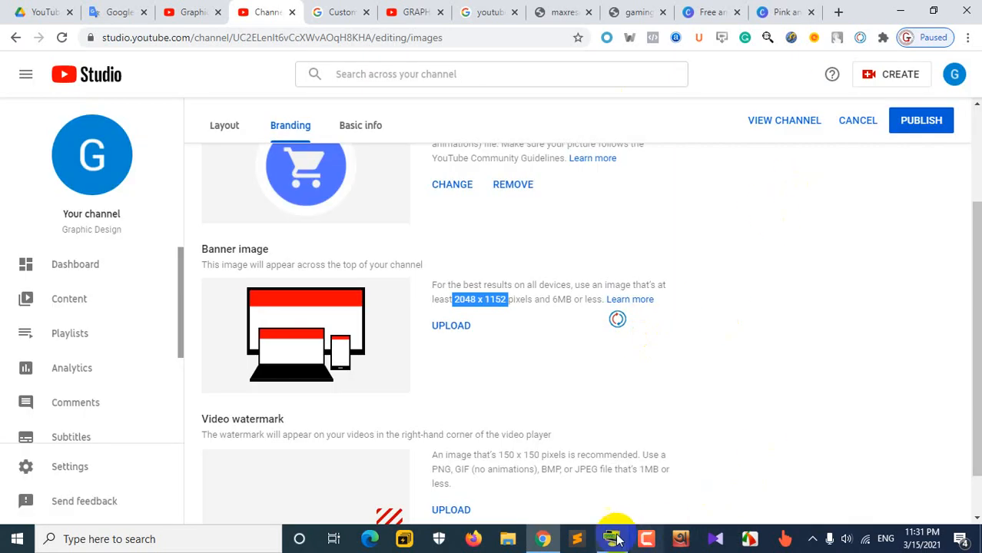
left_click(812, 538)
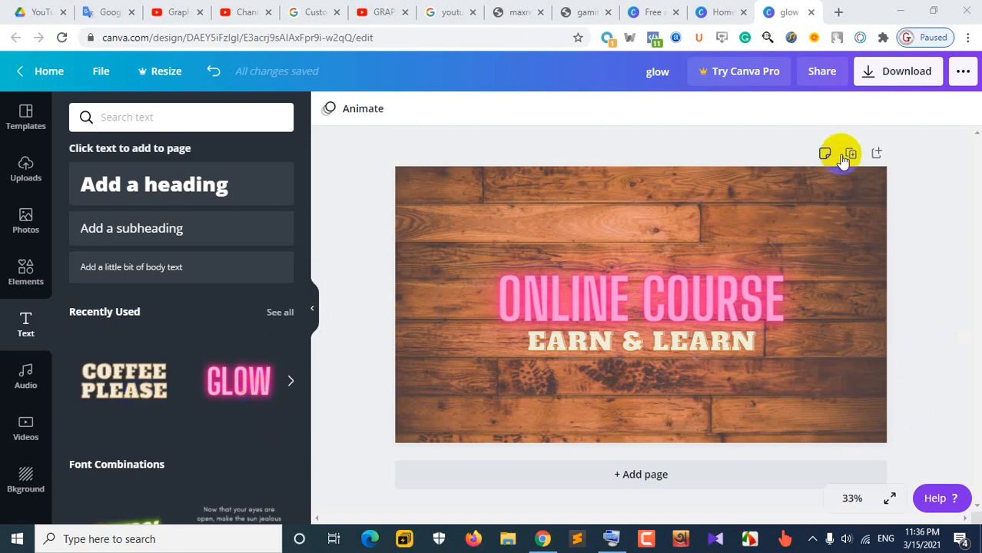
Download the glow banner design as a JPG and dismiss the Canva Pro offer
left_click(925, 77)
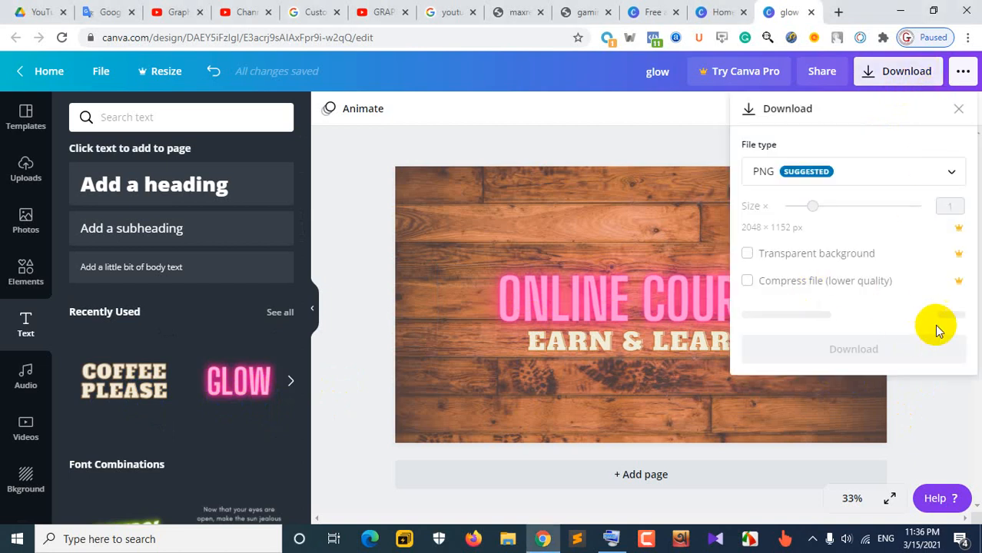
left_click(870, 172)
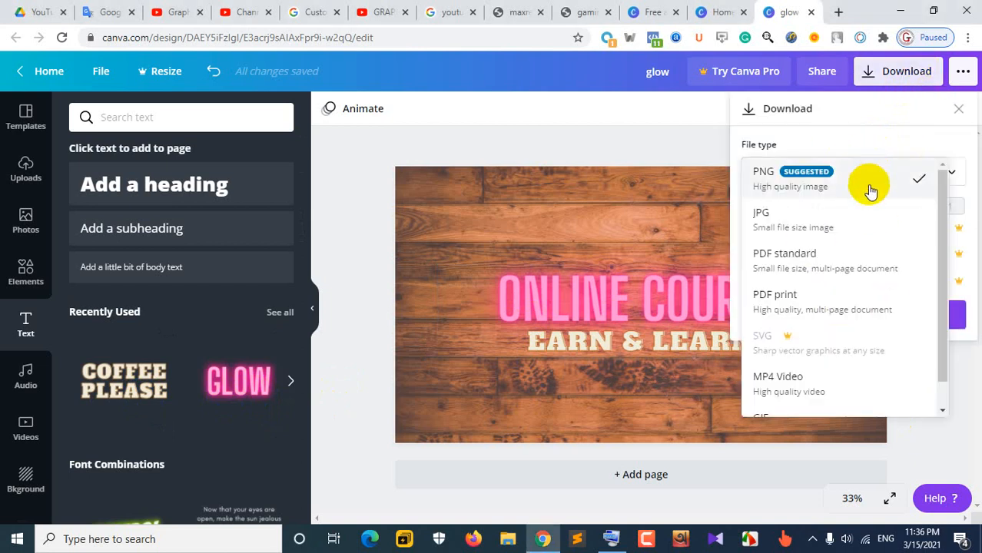
left_click(815, 225)
left_click(841, 307)
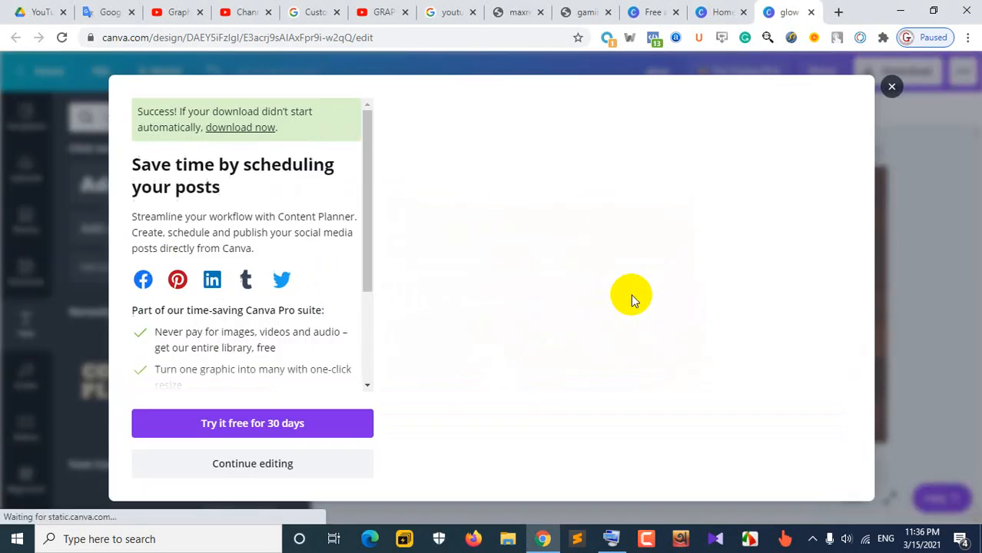
scroll(361, 358, "down", 1)
scroll(368, 370, "down", 2)
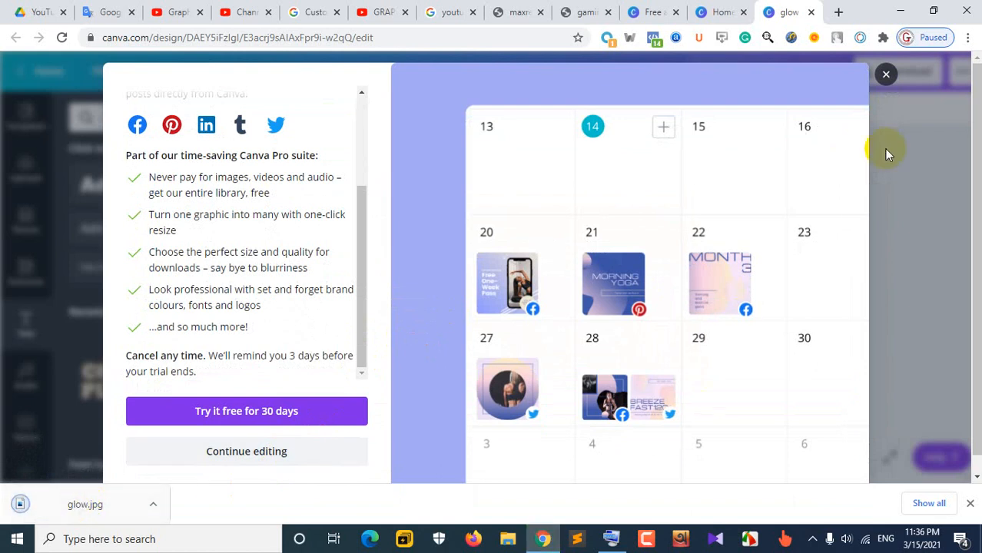
left_click(886, 74)
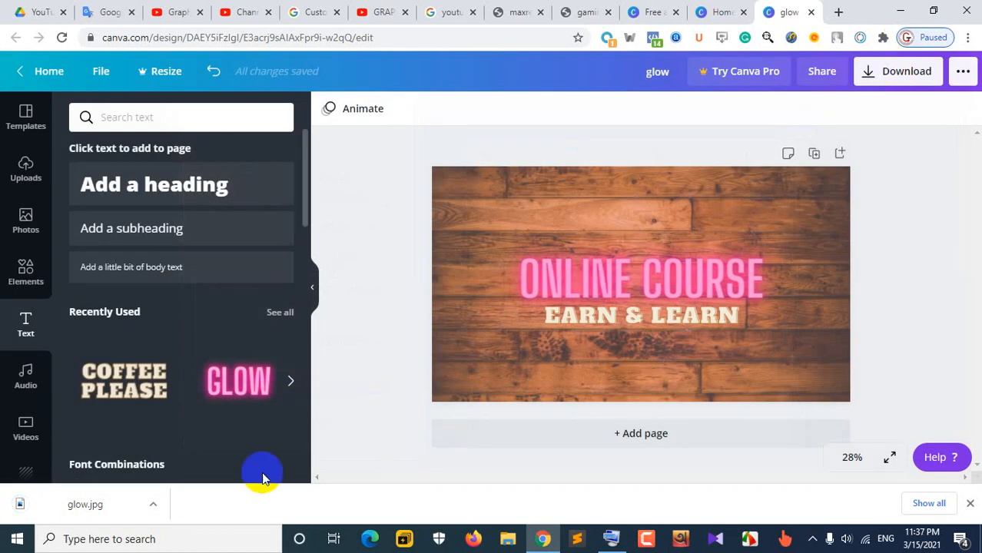
Switch to YouTube Studio and try glow.jpg from Downloads as the channel's banner image, checking its device crop areas
left_click(184, 11)
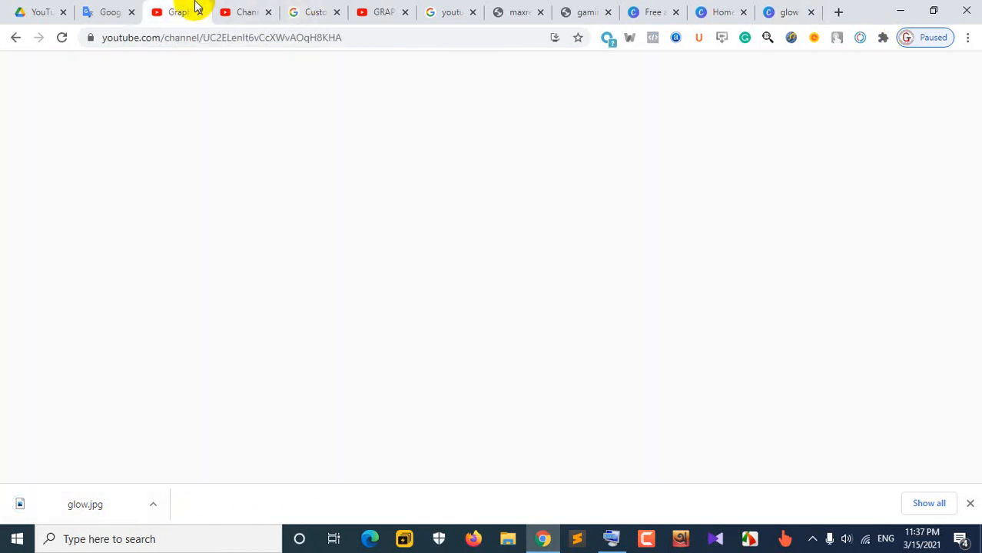
left_click(244, 12)
scroll(438, 351, "down", 1)
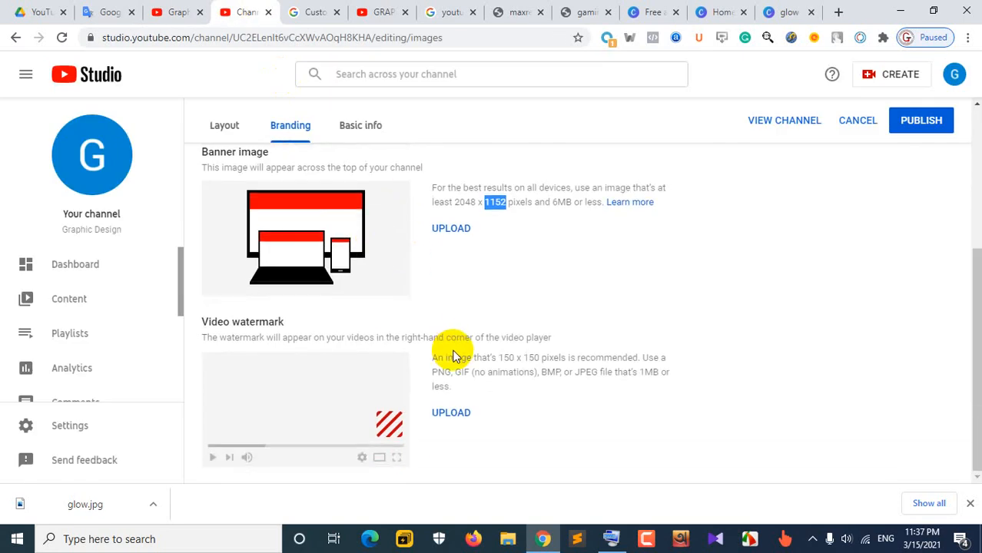
left_click(449, 238)
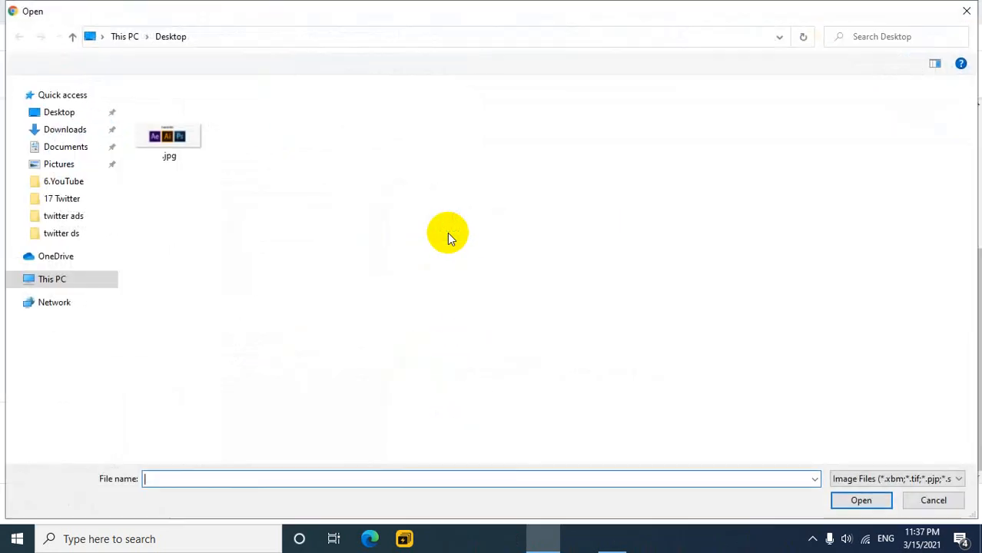
left_click(64, 130)
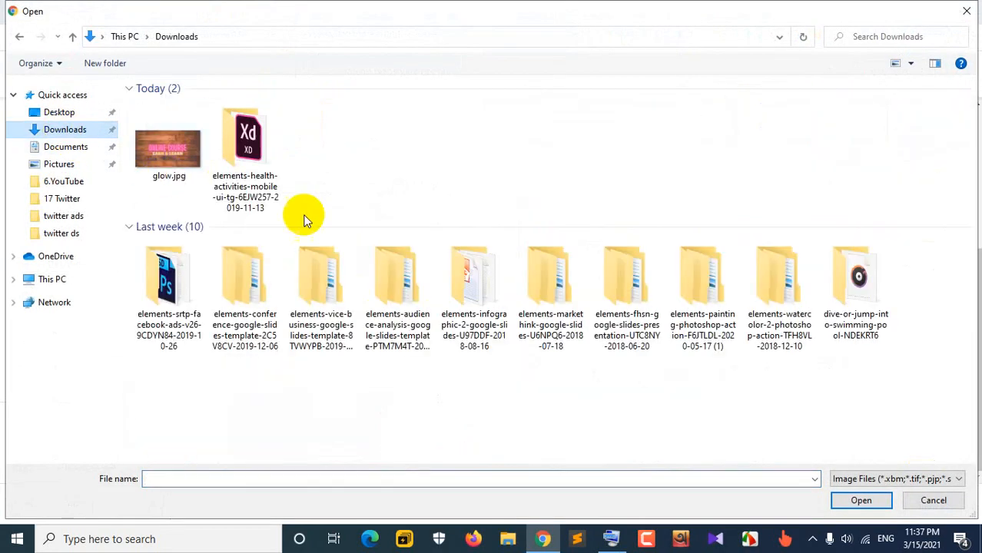
left_click(171, 160)
double_click(171, 160)
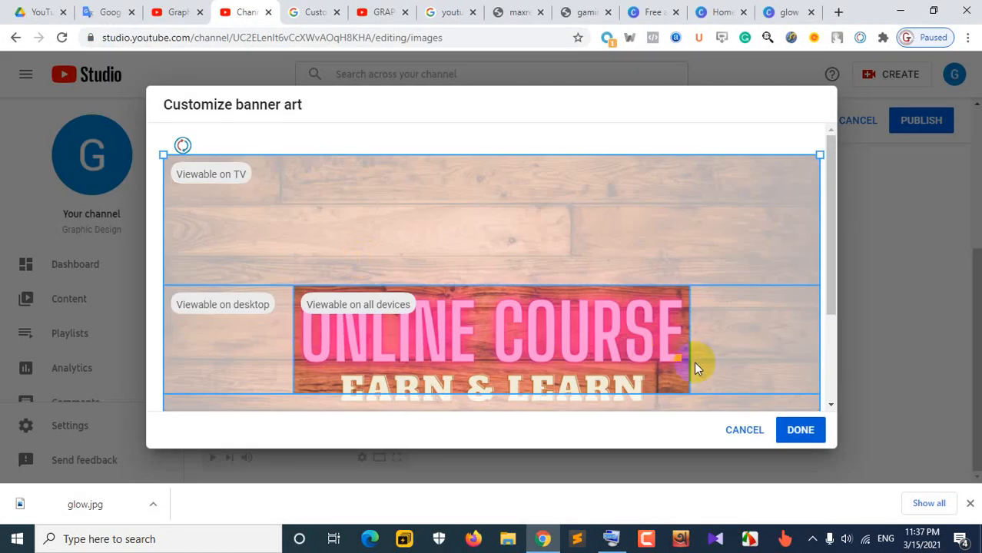
scroll(600, 325, "down", 1)
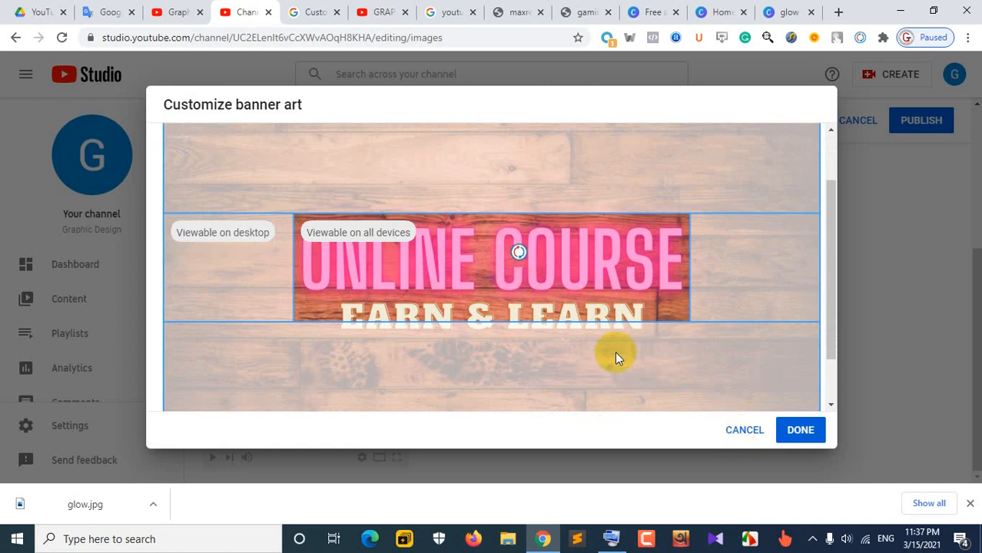
left_click(744, 432)
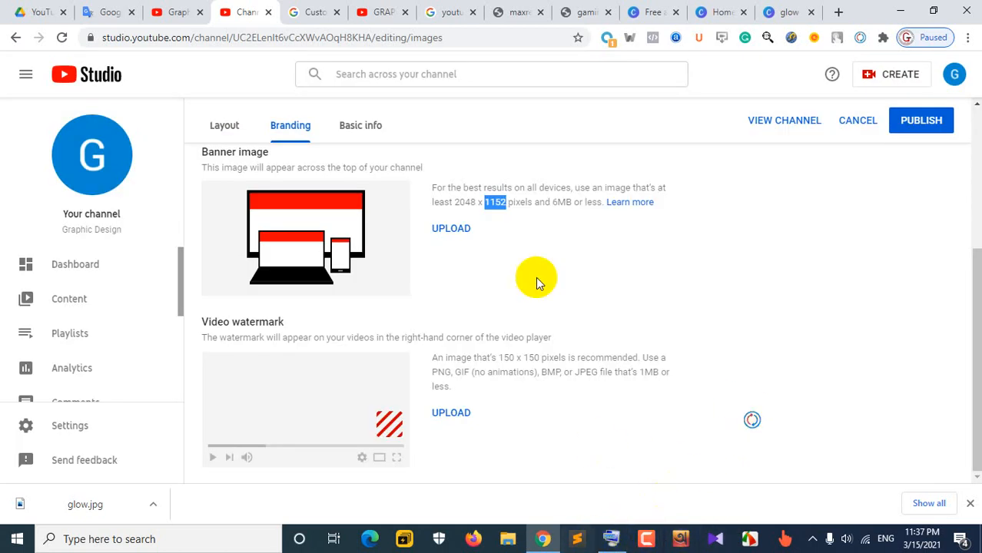
Switch to the glow design in Canva and reduce the ONLINE COURSE text's font size to 164
left_click(787, 12)
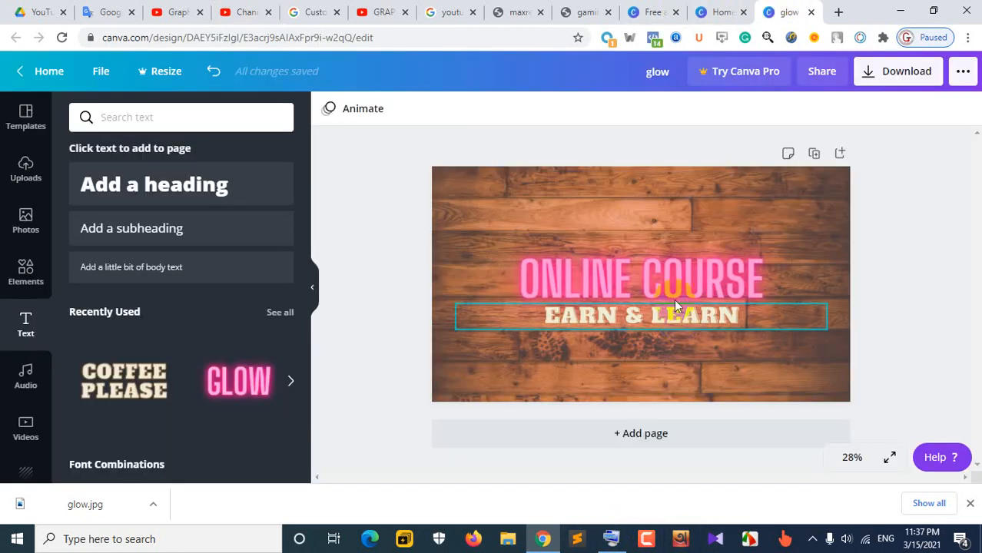
left_click(671, 278)
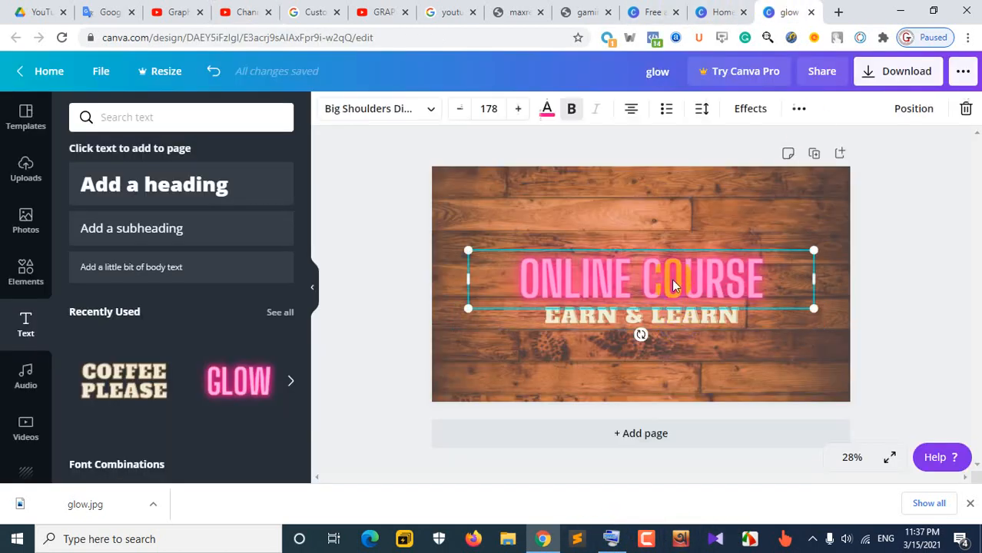
left_click(463, 110)
left_click(462, 110)
left_click(462, 110)
left_click(463, 109)
left_click(463, 110)
left_click(462, 110)
left_click(463, 109)
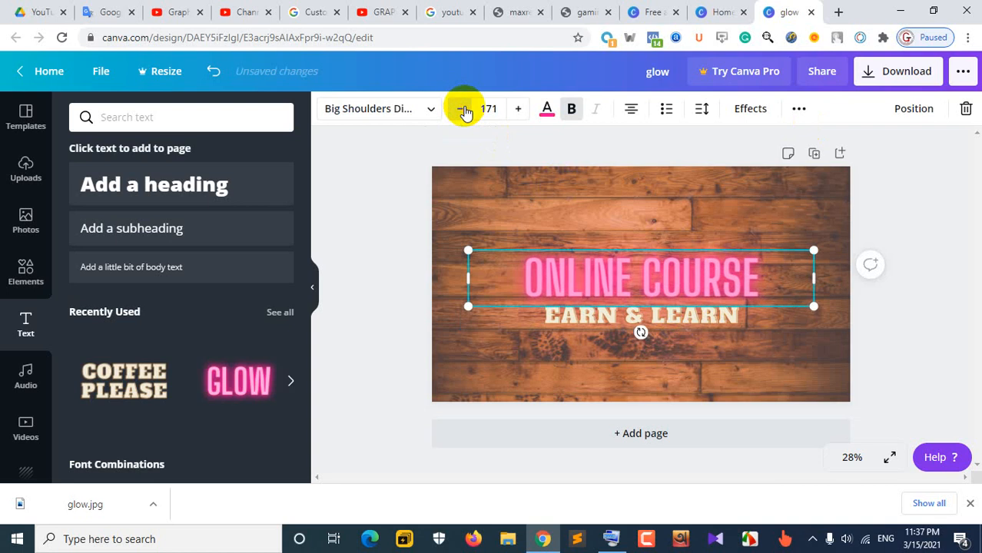
left_click(463, 110)
left_click(464, 110)
left_click(464, 110)
left_click(464, 110)
left_click(463, 110)
left_click(464, 110)
left_click(463, 110)
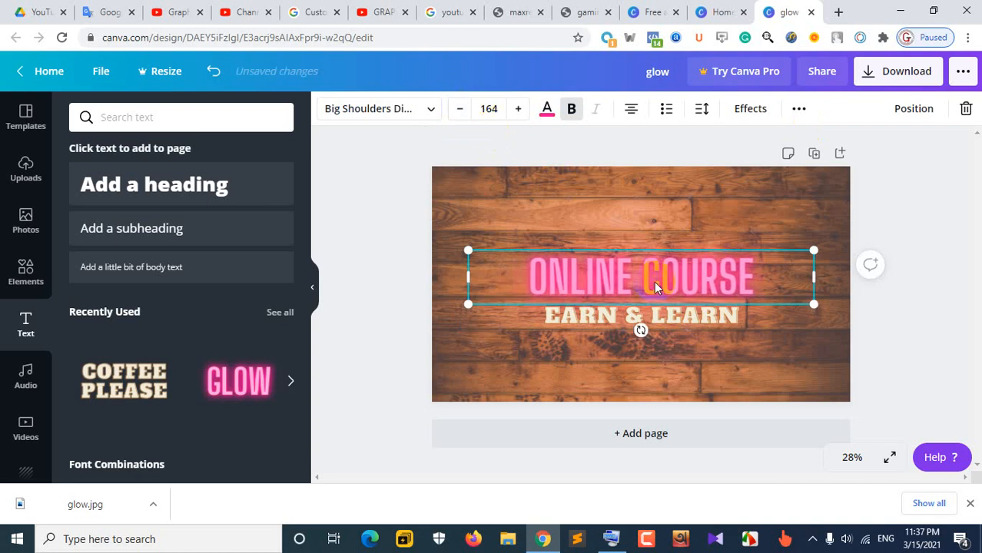
Nudge the EARN & LEARN text slightly upward, closer to the ONLINE COURSE heading
left_click(669, 321)
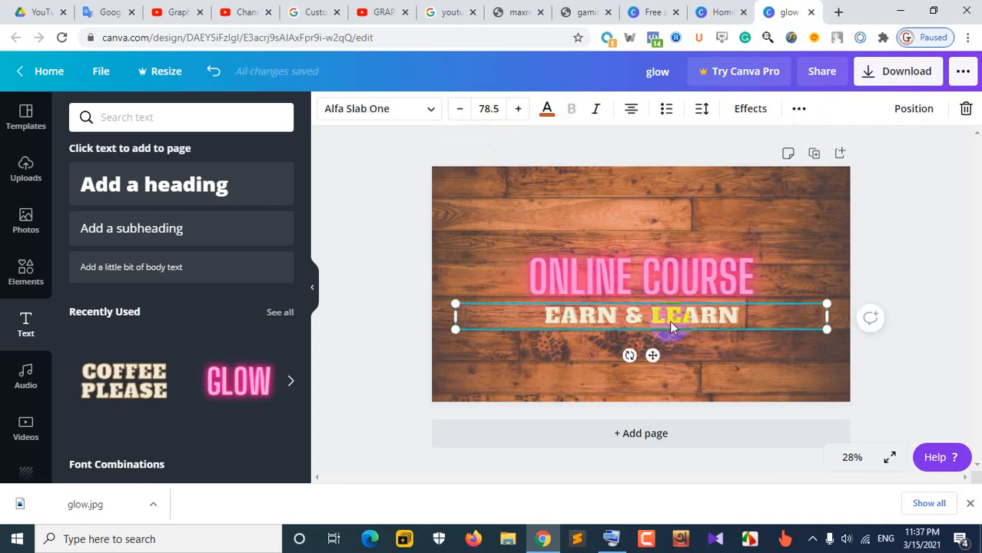
key("Up")
key("Up")
key("Up")
key("Up")
key("Up")
key("Up")
key("Up")
key("Up")
key("Up")
key("Up")
key("Up")
key("Up")
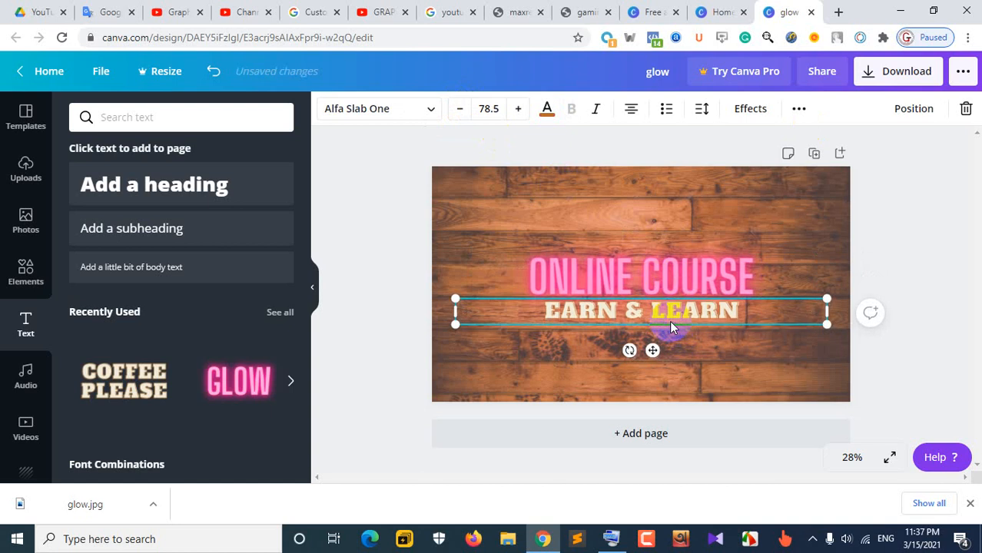
Reduce the EARN & LEARN text's font size to 73.5
left_click(462, 109)
left_click(462, 110)
left_click(462, 110)
left_click(462, 110)
left_click(462, 110)
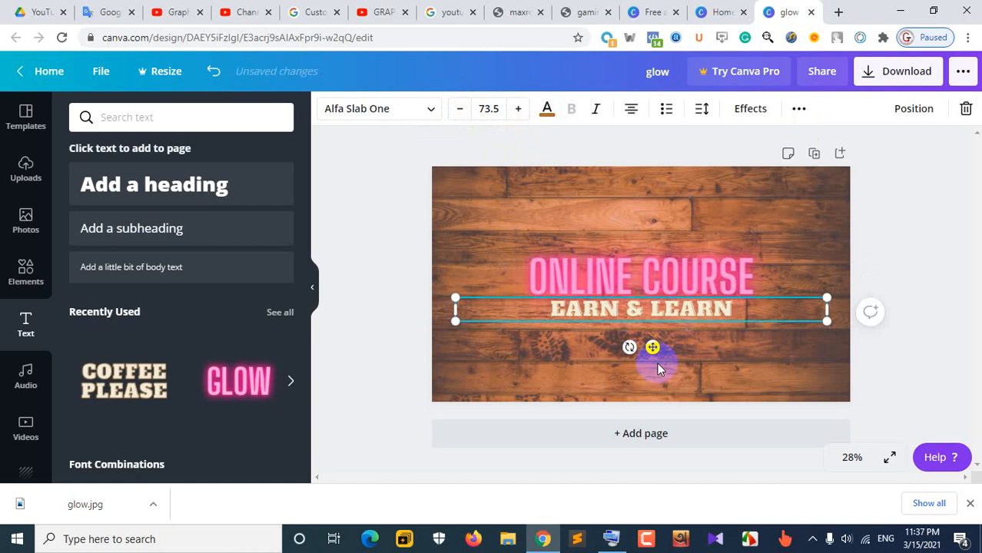
left_click(760, 114)
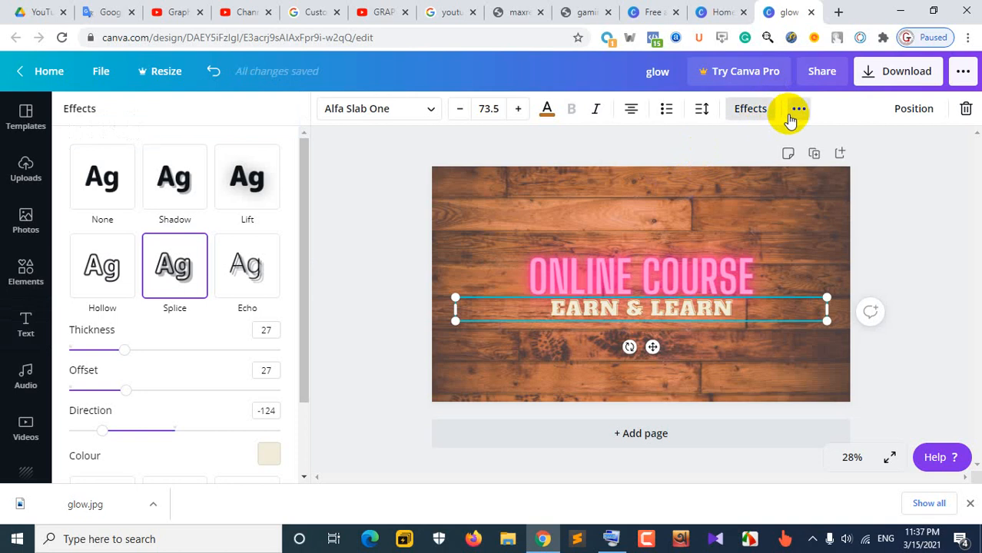
left_click(797, 110)
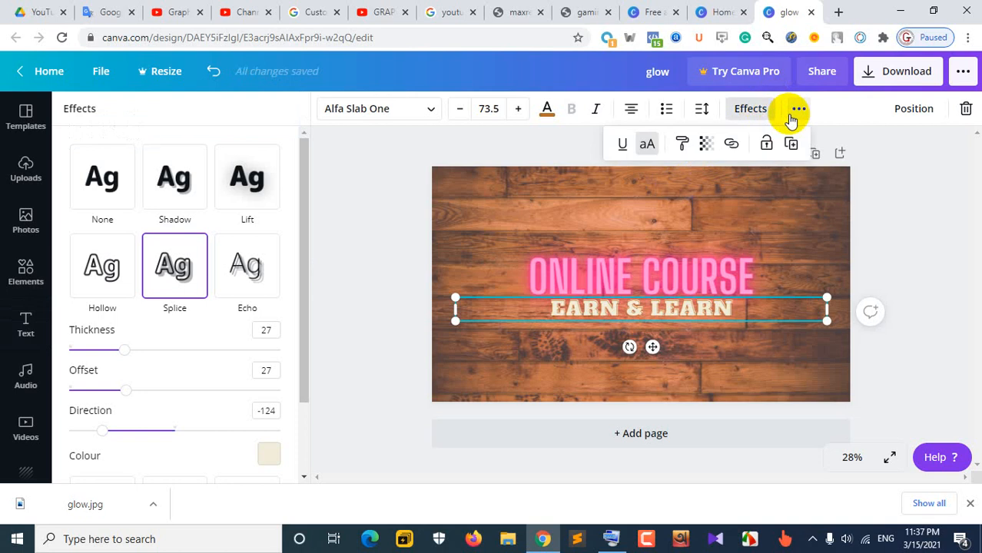
left_click(516, 146)
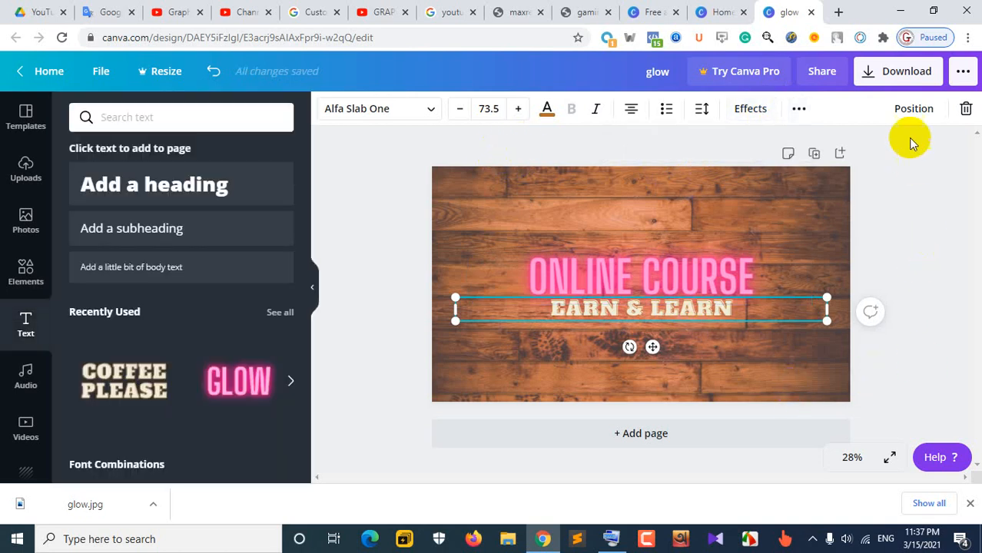
Download the adjusted glow banner design as a JPG
left_click(891, 70)
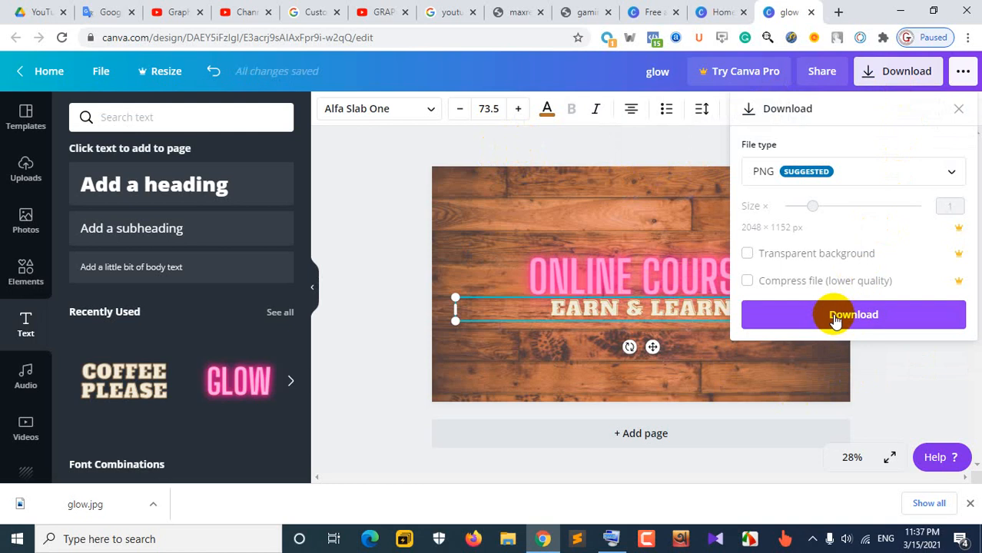
left_click(838, 176)
left_click(784, 219)
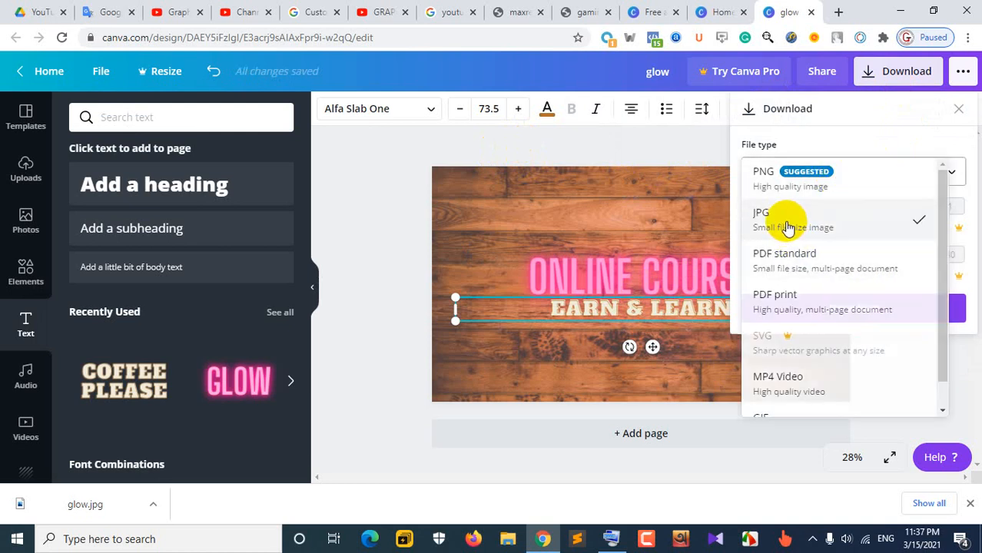
left_click(845, 314)
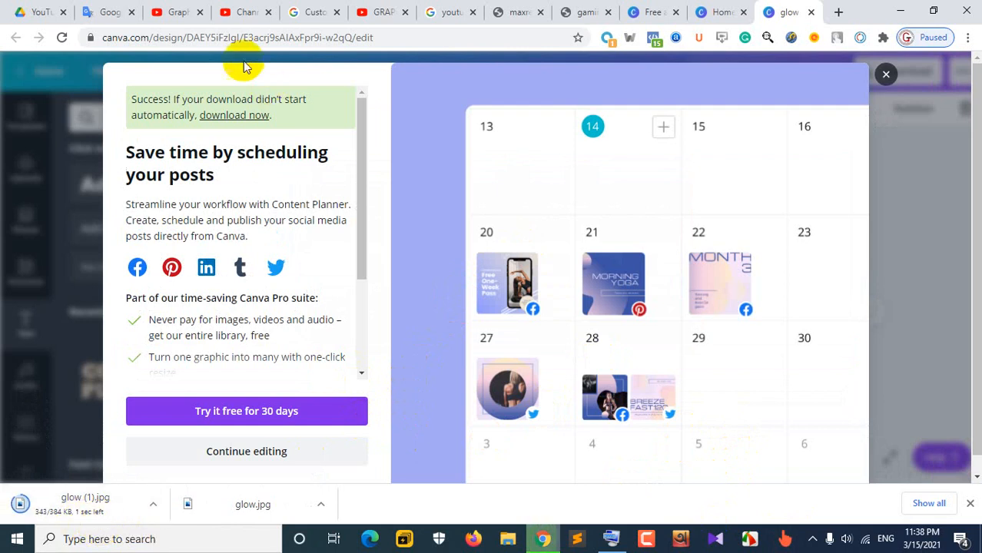
Switch to YouTube Studio, upload glow (1).jpg from Downloads as the banner image with its default crop, and publish the branding changes
left_click(244, 10)
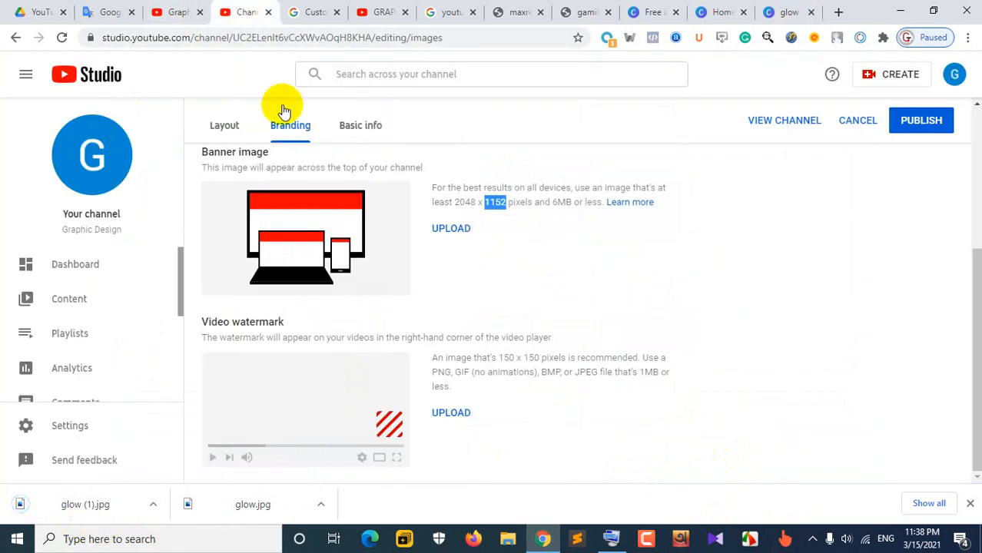
left_click(465, 229)
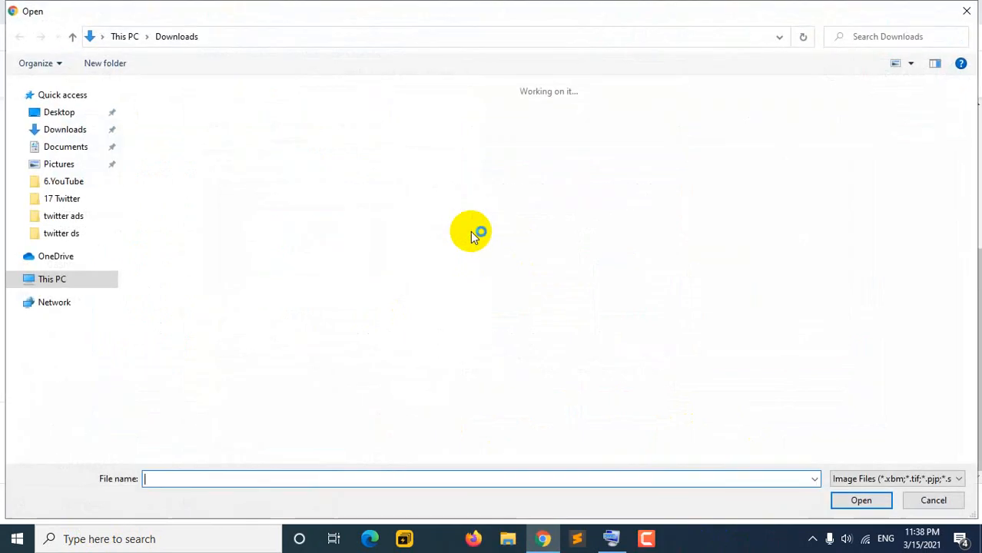
double_click(174, 154)
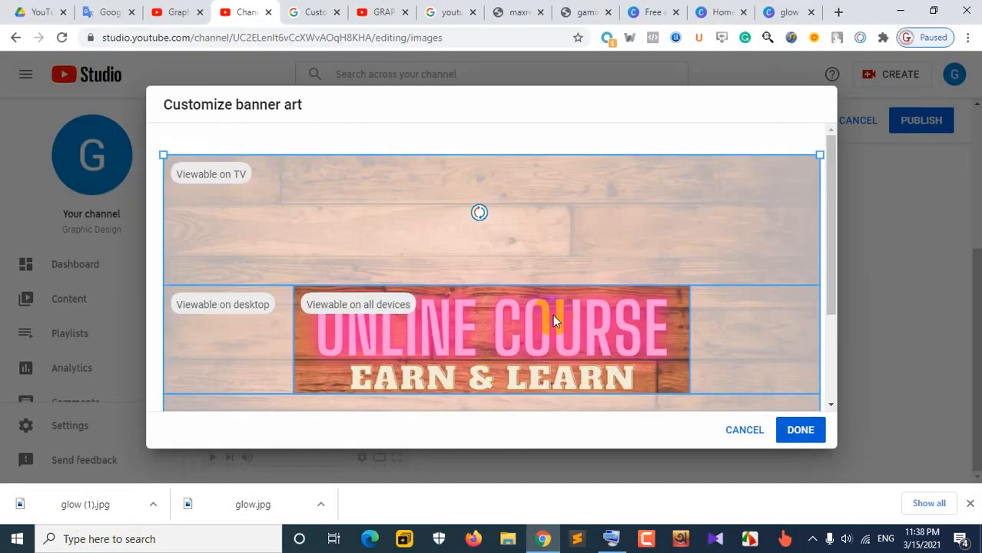
scroll(555, 337, "down", 2)
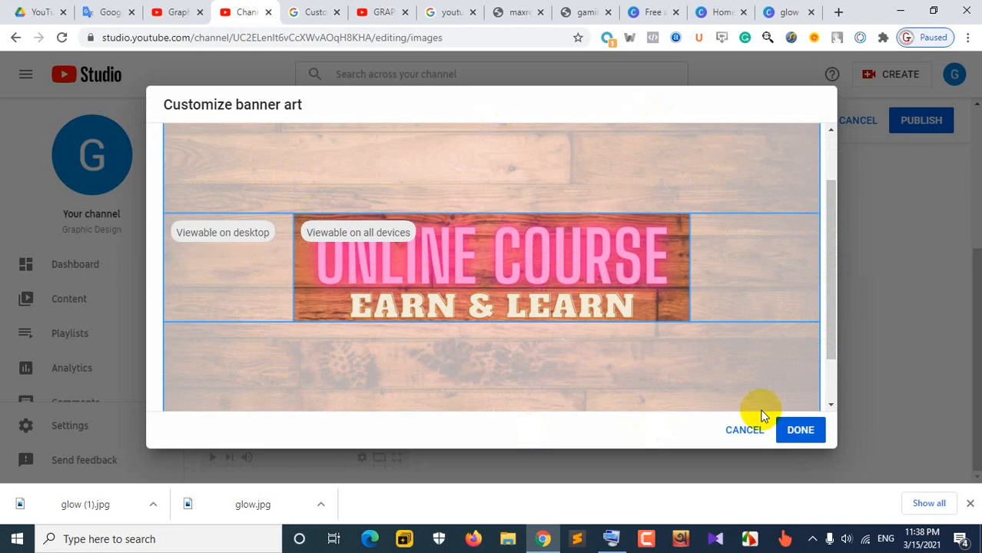
left_click(800, 439)
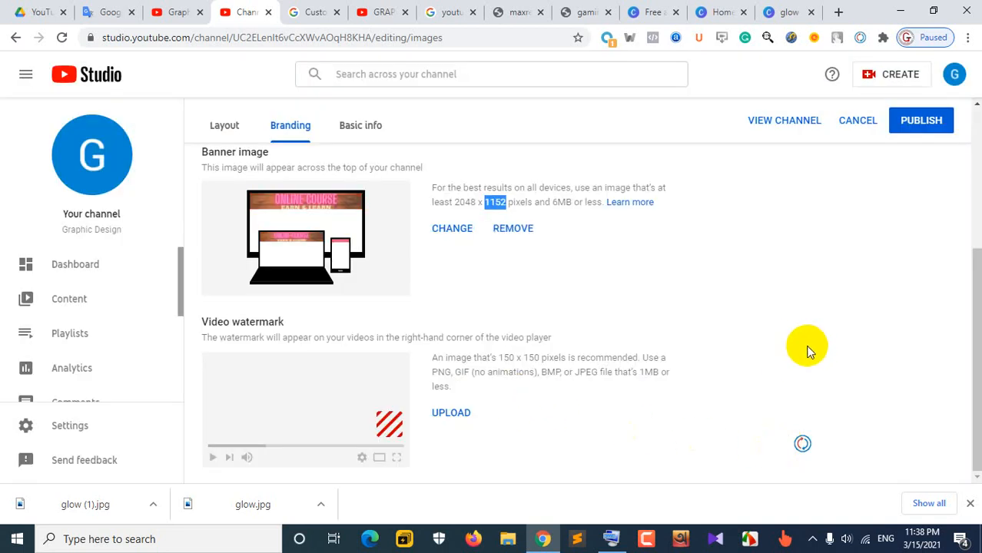
scroll(764, 275, "up", 3)
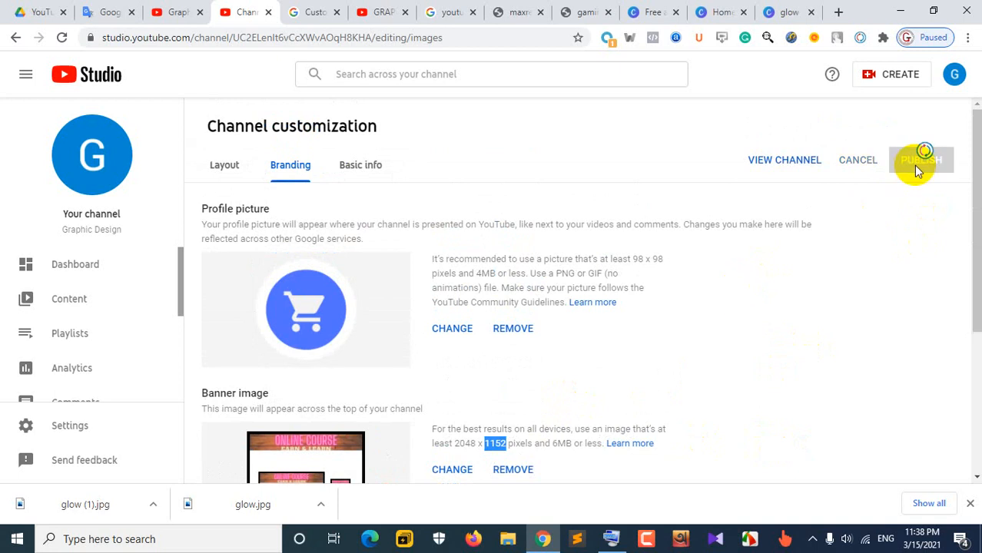
Check the publishing progress in YouTube Studio and reload the Graphic Design channel page to inspect its banner and profile picture
left_click(181, 10)
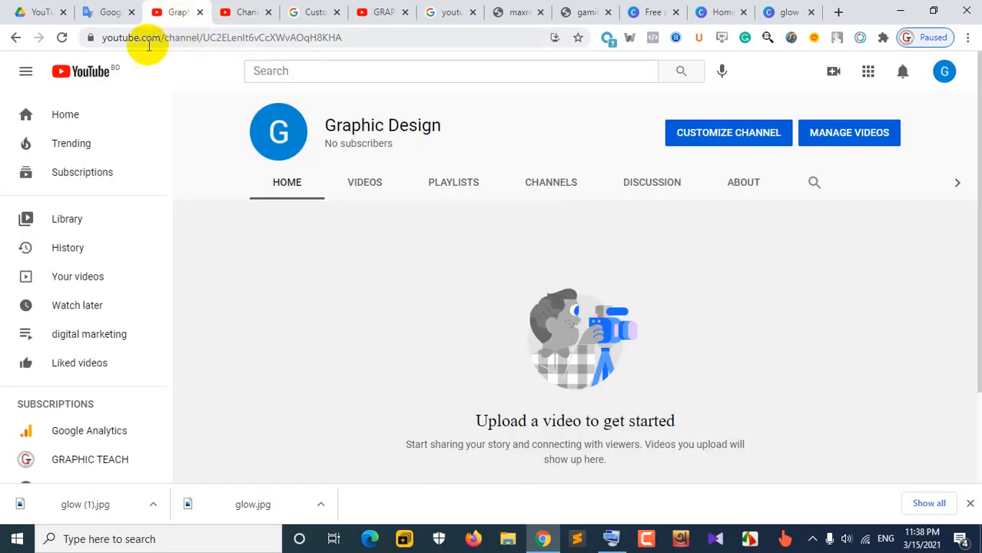
left_click(61, 37)
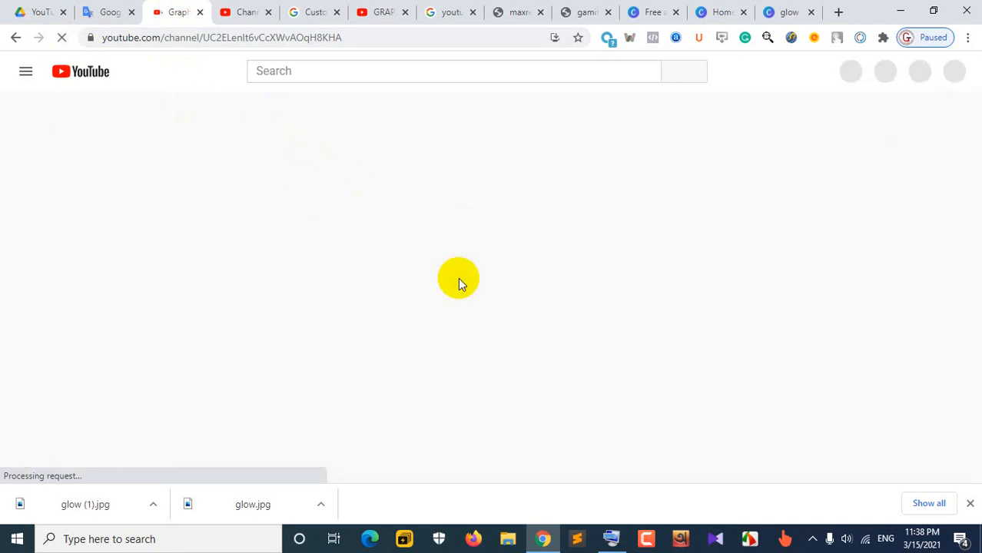
left_click(245, 9)
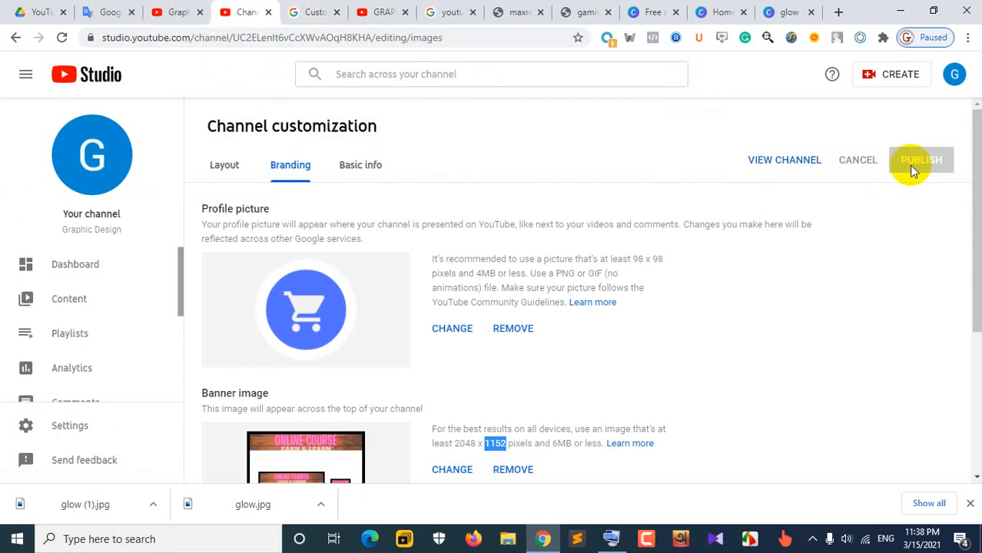
scroll(733, 266, "down", 3)
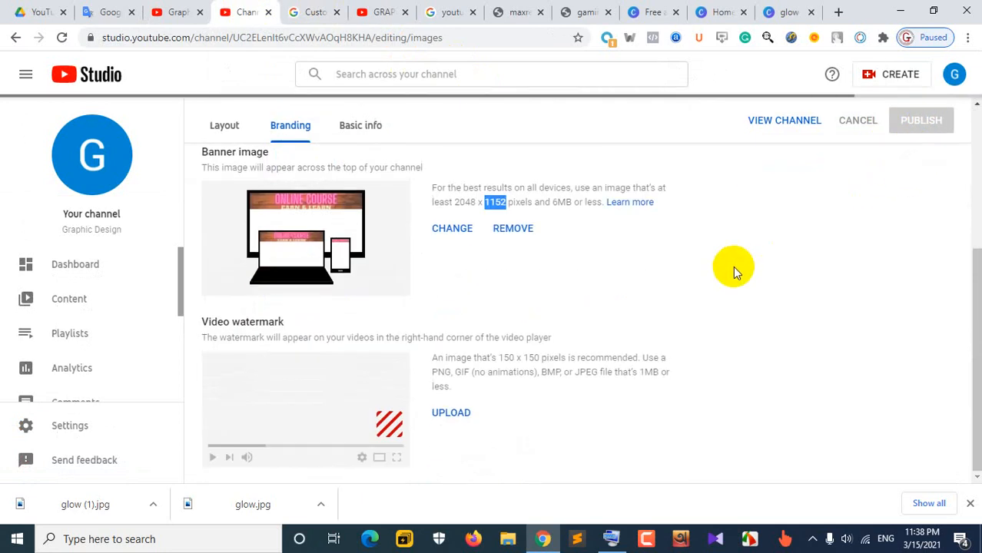
scroll(732, 266, "up", 3)
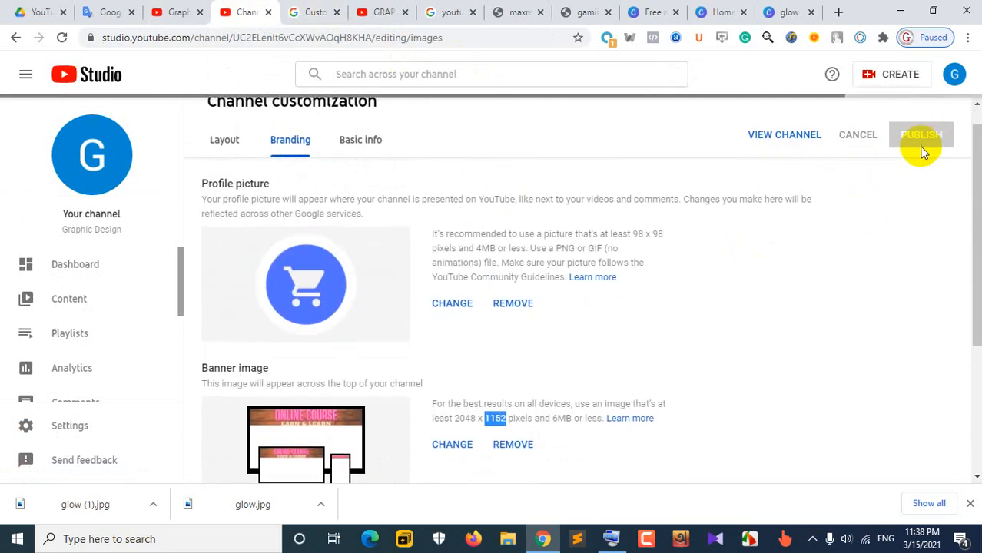
scroll(641, 140, "up", 1)
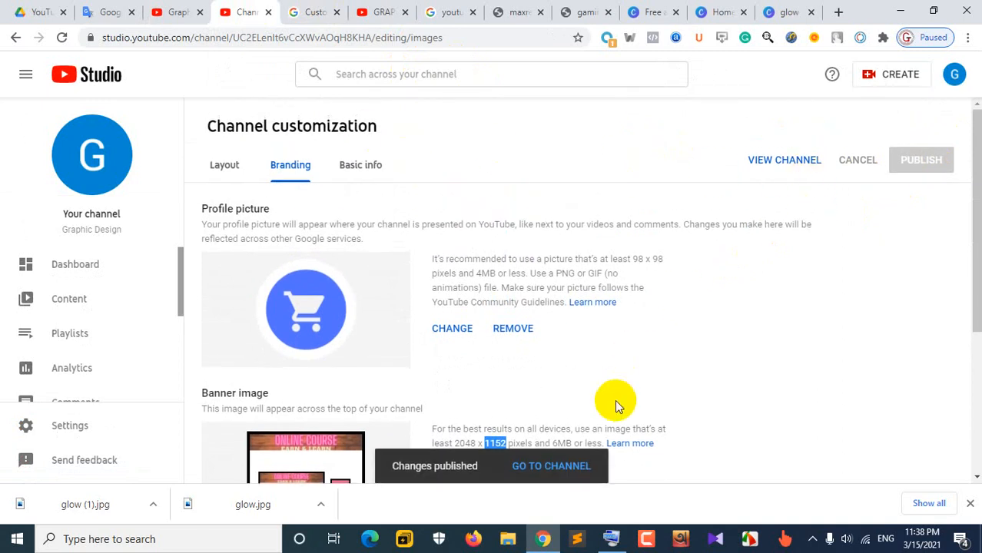
left_click(541, 478)
left_click(169, 12)
left_click(61, 37)
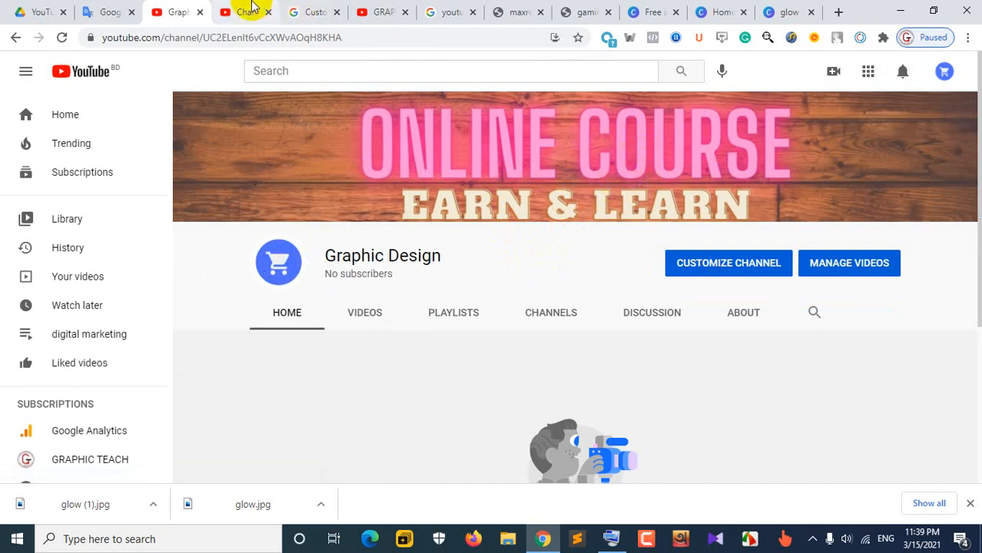
Return to the glow design in Canva, dismiss the Pro offer, and nudge the ONLINE COURSE and EARN & LEARN texts slightly upward together
left_click(777, 12)
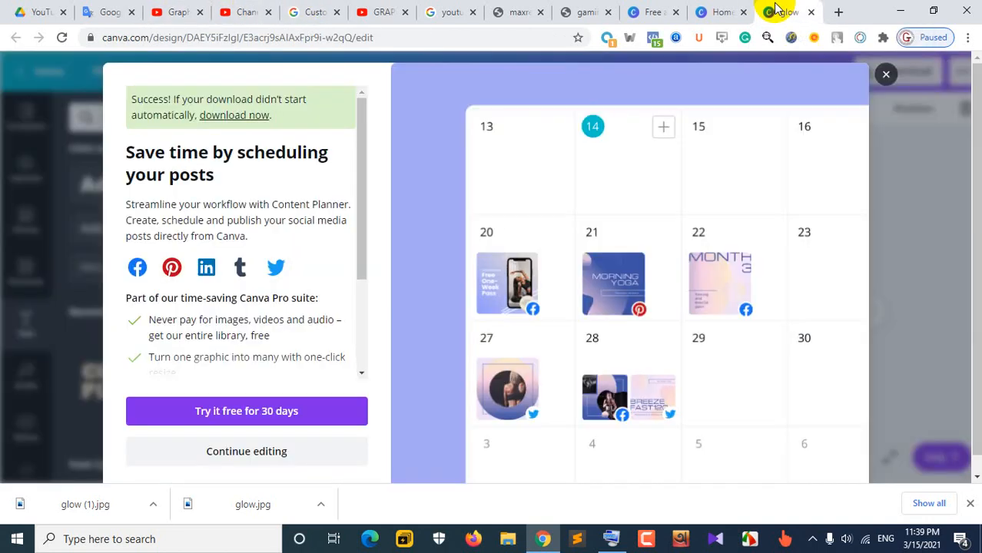
left_click(885, 75)
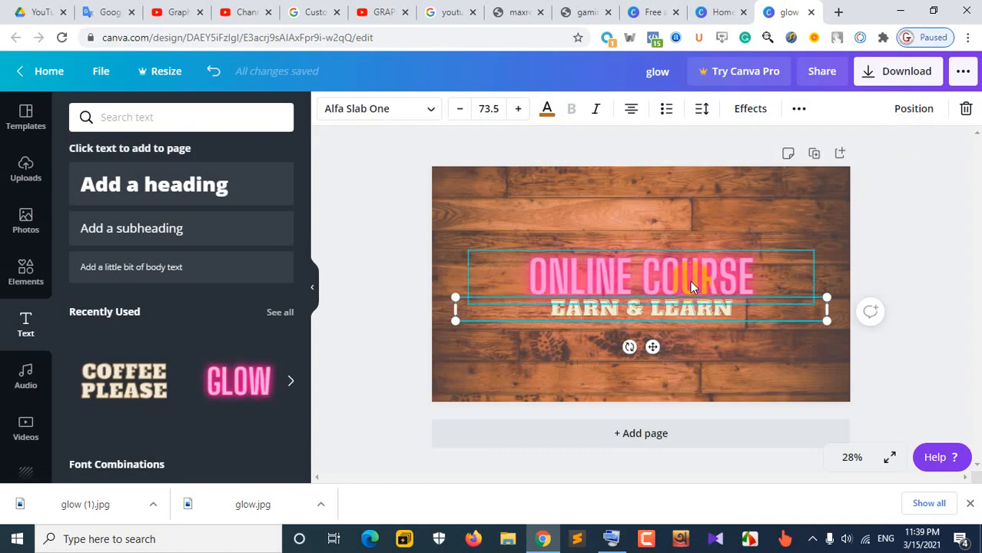
left_click(690, 281, "shift")
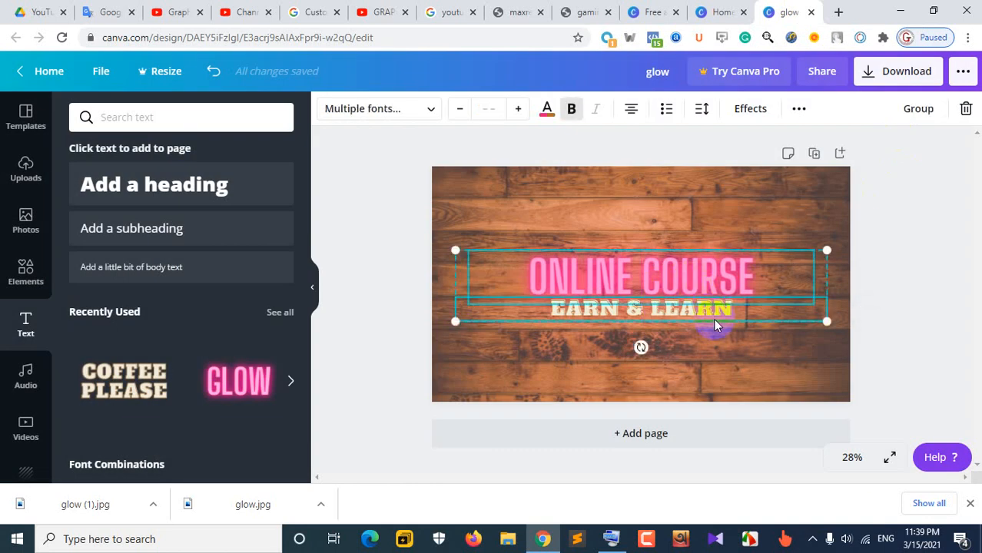
key("Up")
key("Up")
key("Up")
key("Up")
key("Up")
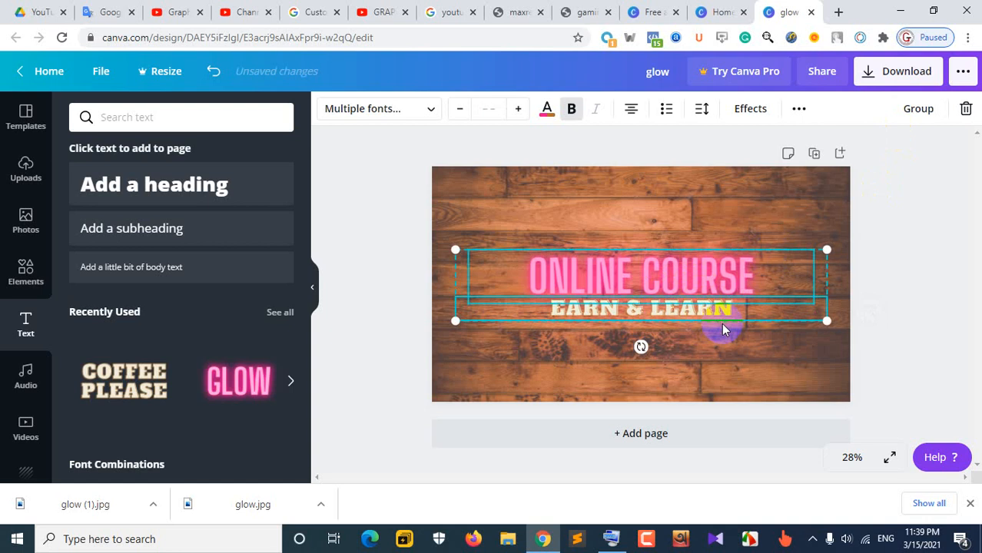
key("Up")
key("Up")
key("Up")
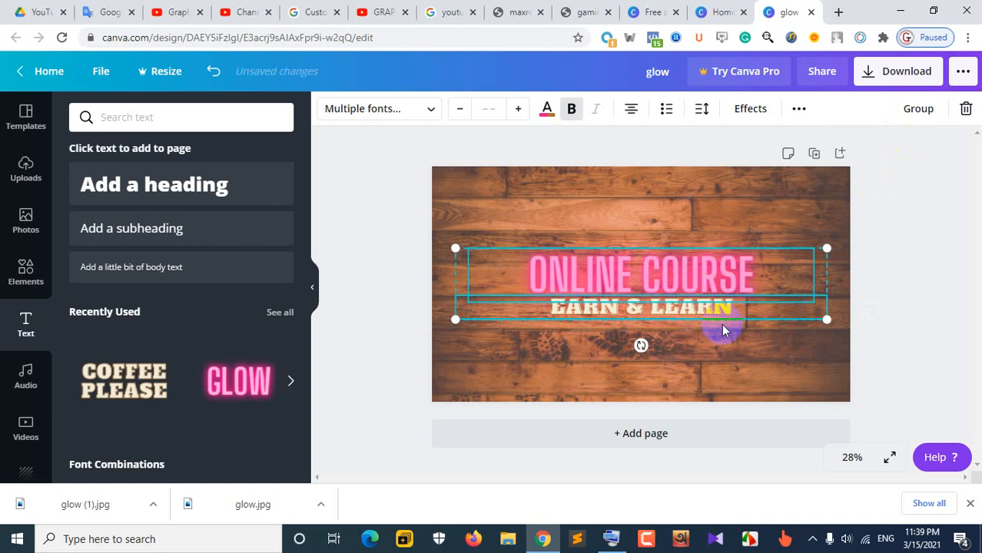
left_click(805, 310)
Reduce the ONLINE COURSE text's font size to 159
left_click(690, 275)
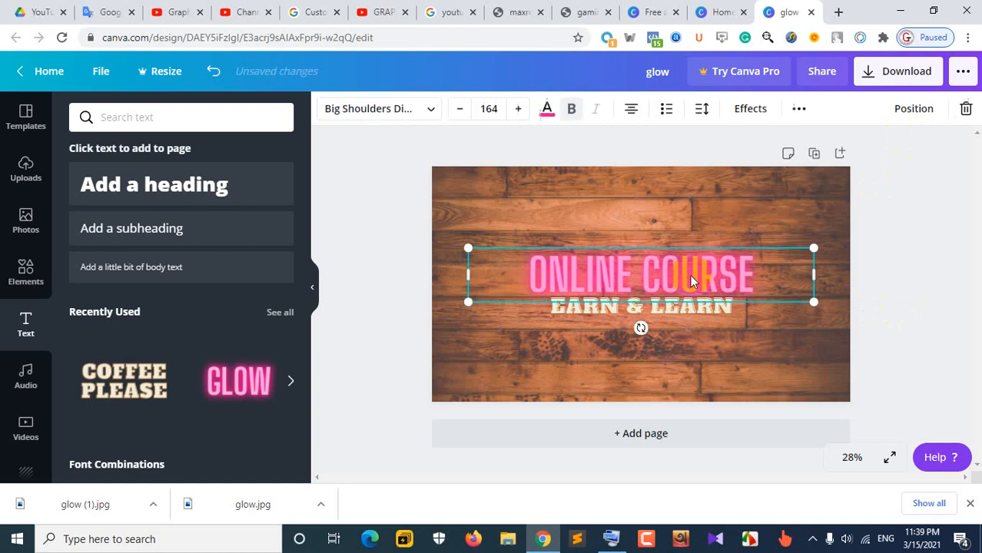
left_click(459, 110)
left_click(459, 109)
left_click(459, 110)
left_click(459, 109)
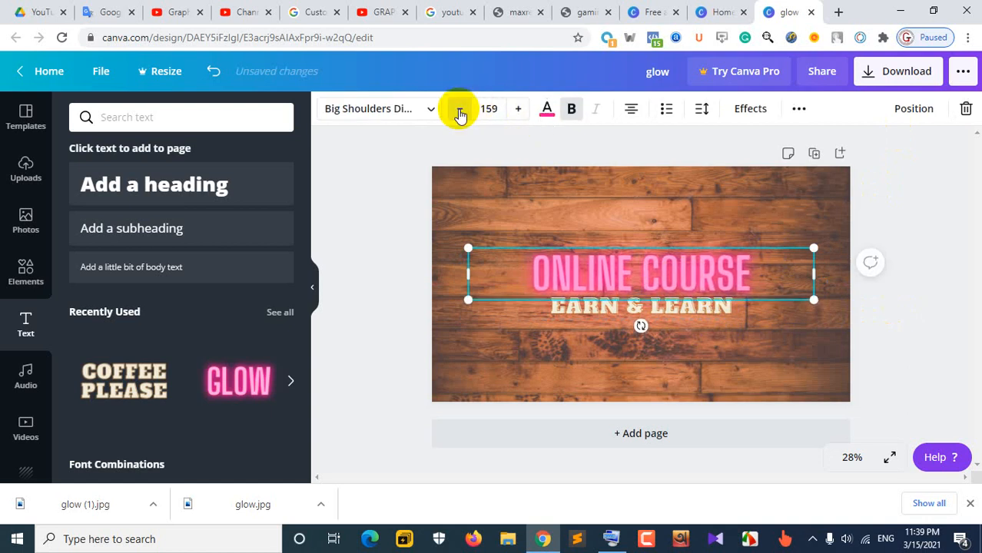
left_click(460, 110)
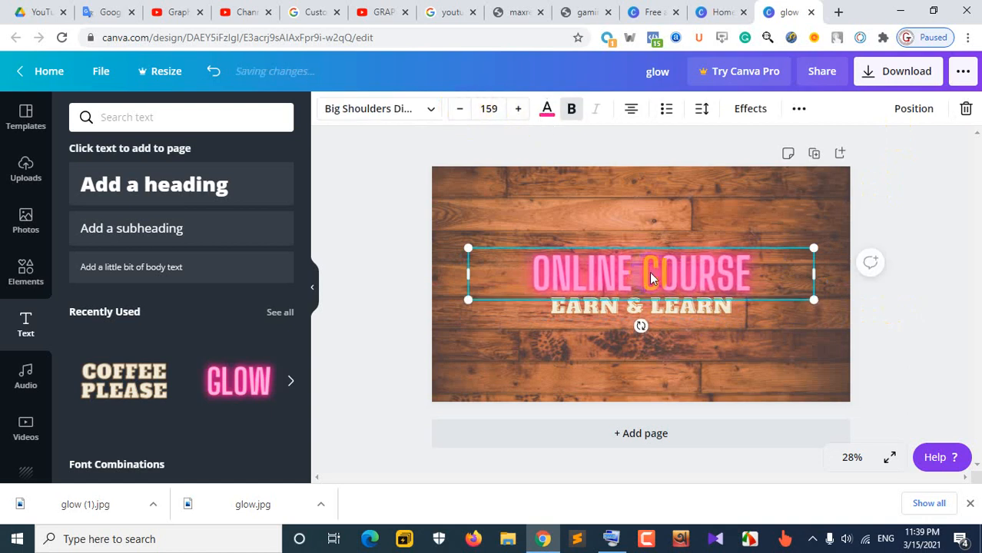
left_click(494, 109)
type("0")
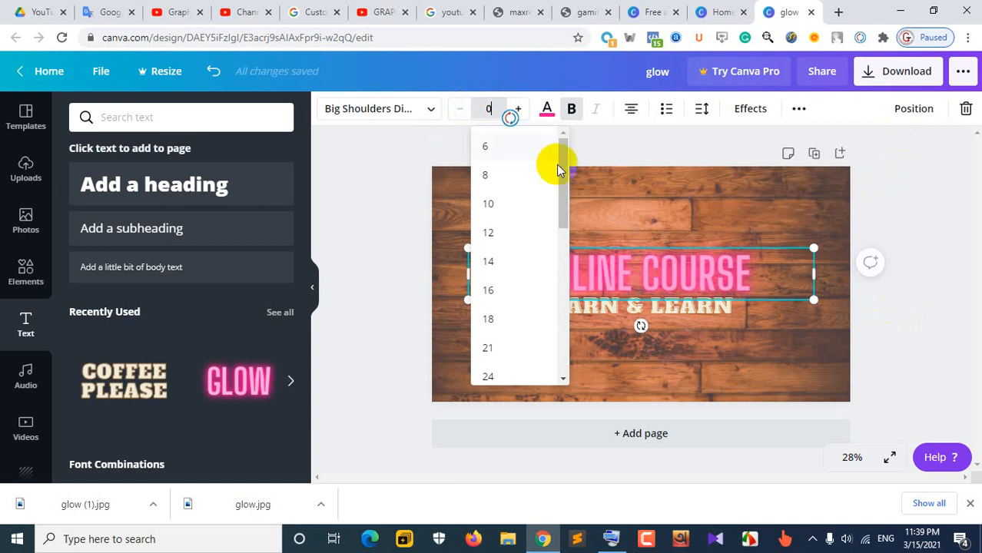
left_click(911, 266)
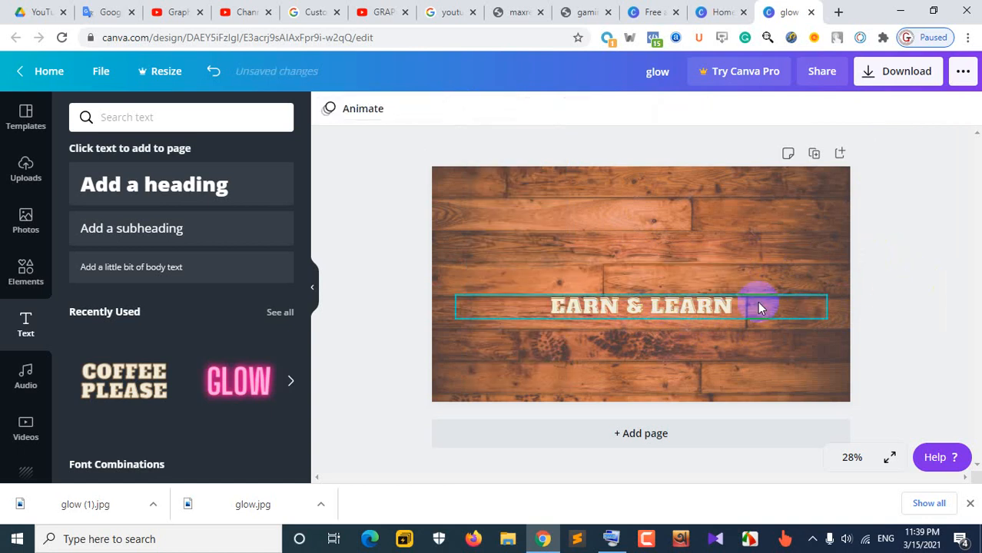
key("ctrl+z")
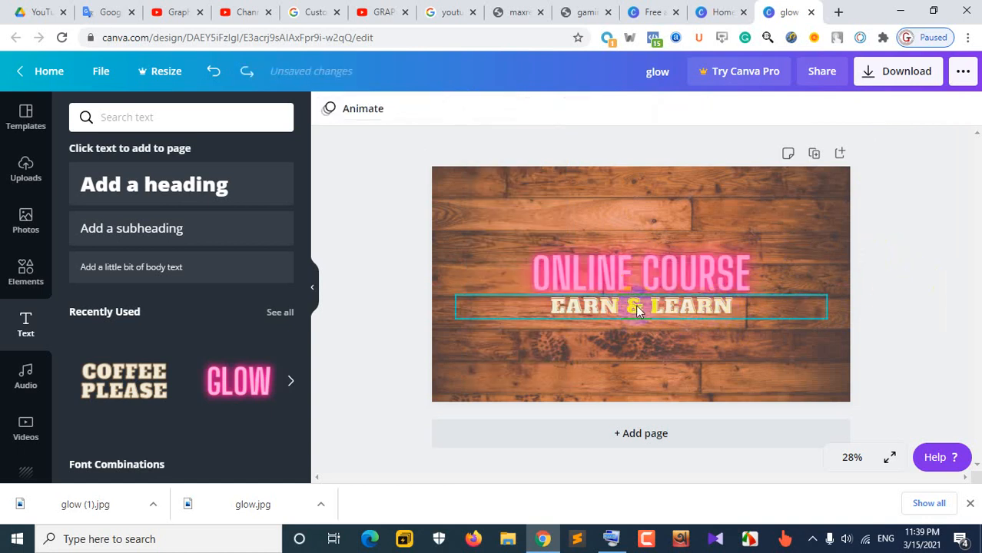
Reduce the EARN & LEARN text's font size to 68.5 and deselect it
left_click(638, 306)
left_click(460, 112)
left_click(460, 112)
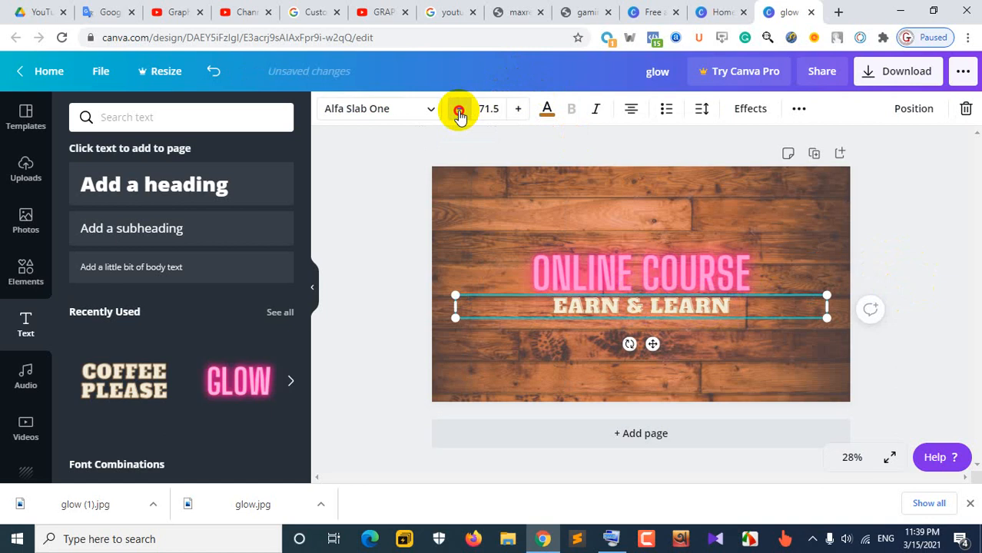
left_click(459, 112)
left_click(459, 112)
left_click(459, 112)
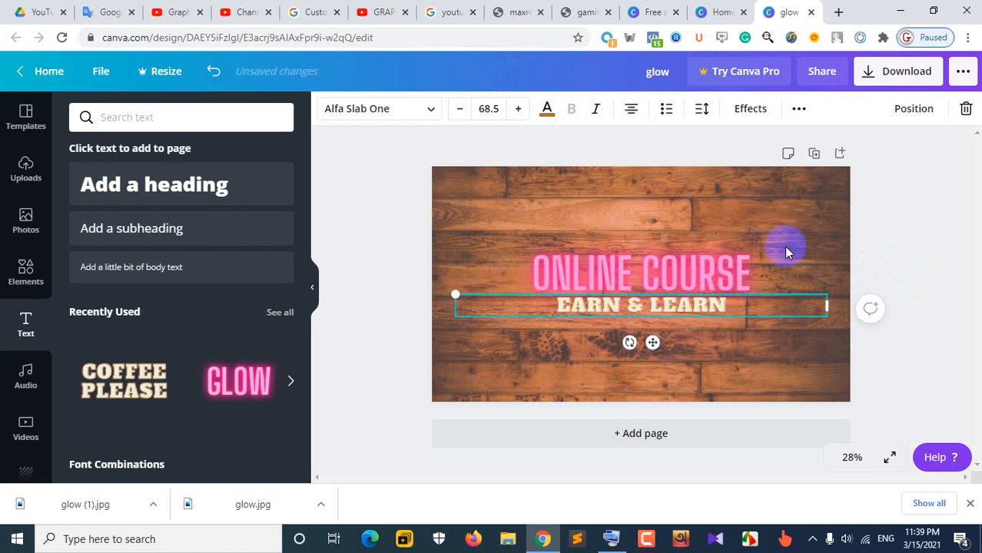
left_click(928, 266)
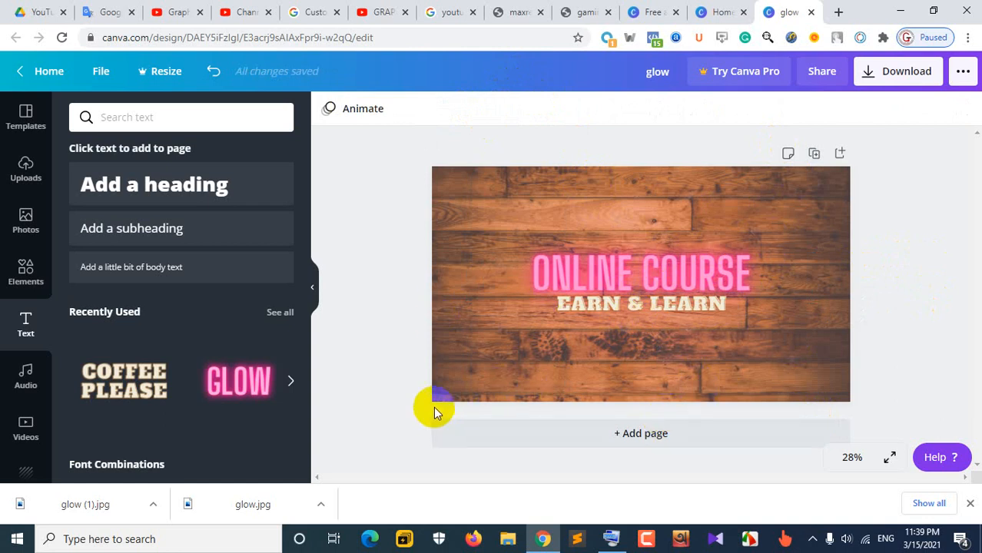
Switch to the Graphic Design YouTube channel page to inspect how the banner text fits
left_click(31, 386)
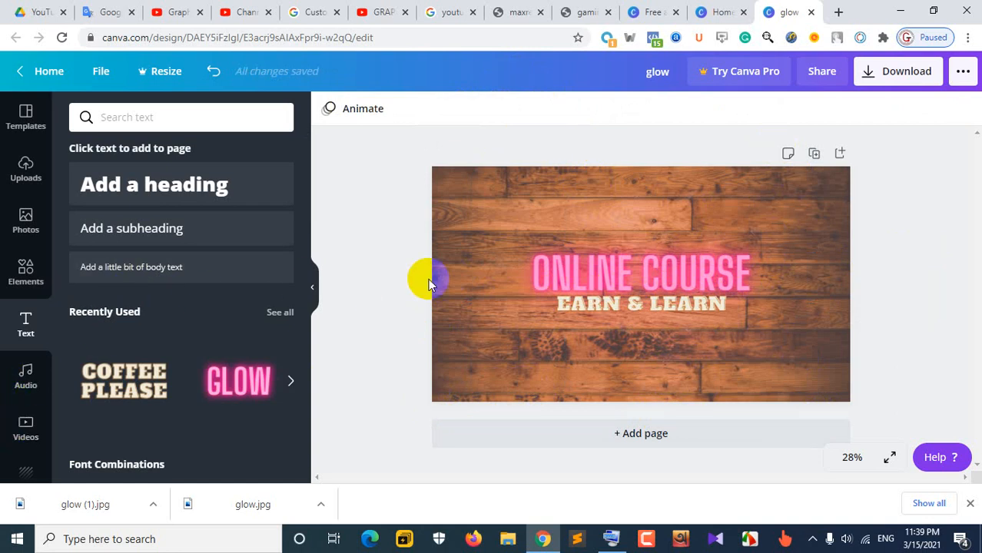
left_click(188, 12)
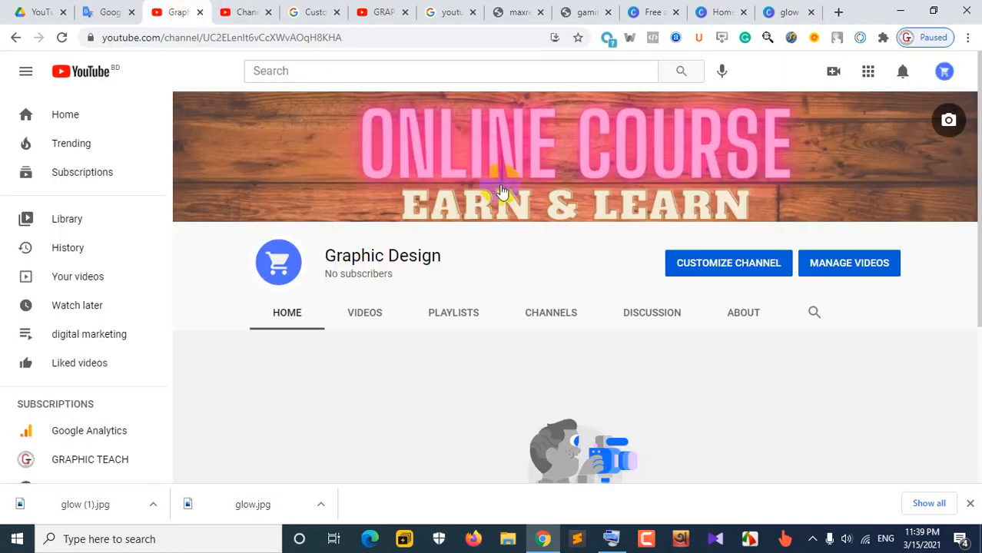